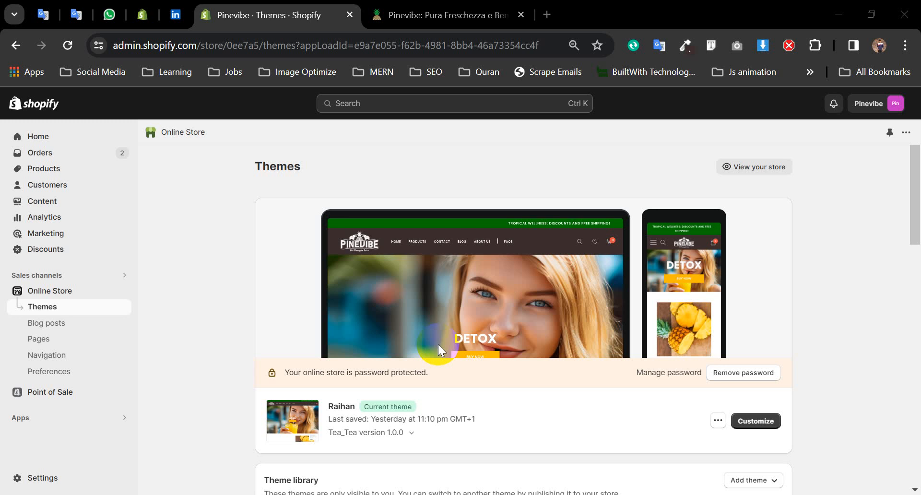
- Go from the Themes page to the store's empty Discounts page via the sidebar
click(50, 257)
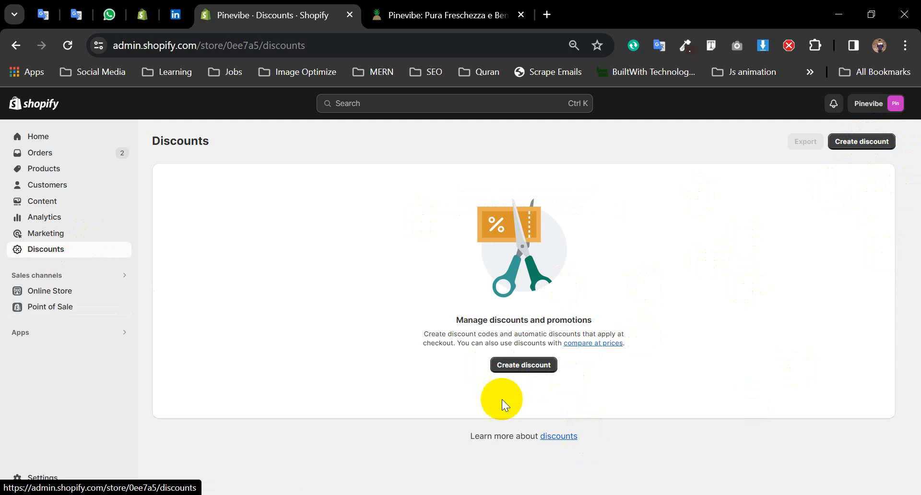
- Start a new discount to see the Amount off products, Buy X get Y, Amount off order and Free shipping types
click(535, 365)
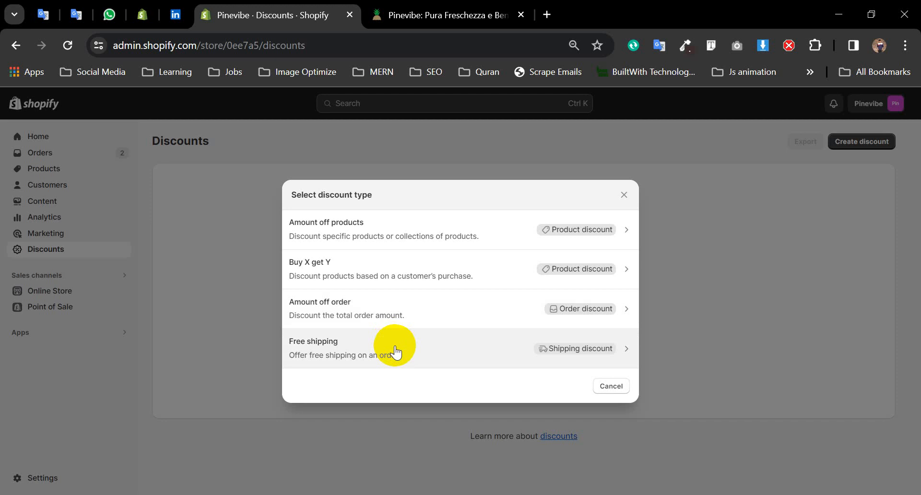
- Create an Amount off products discount using code method, enter code RpNI10 and copy it
click(442, 240)
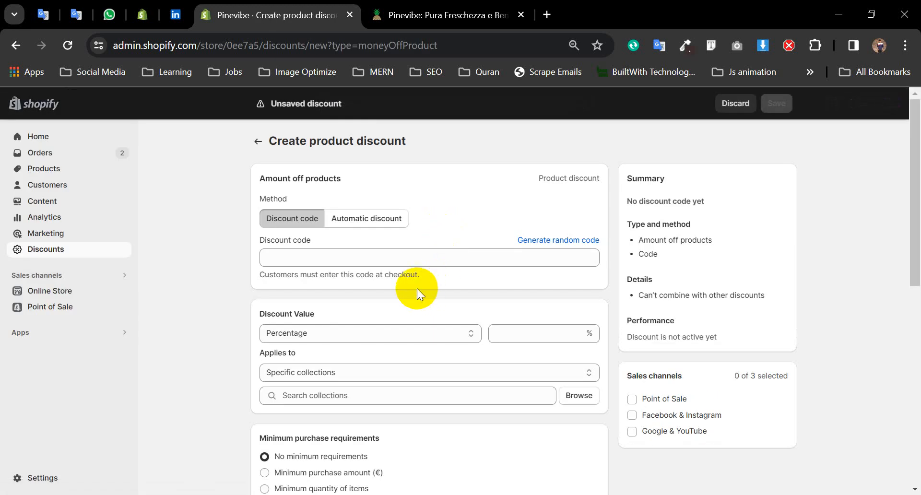
click(390, 223)
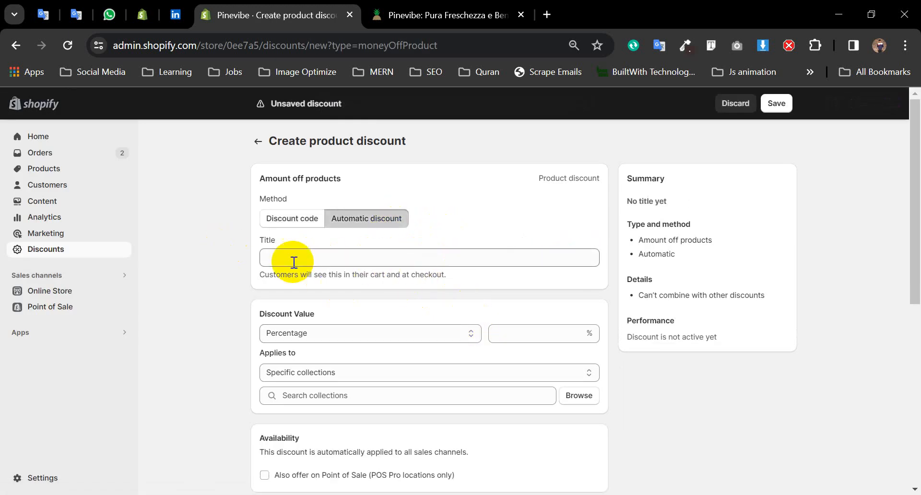
click(305, 222)
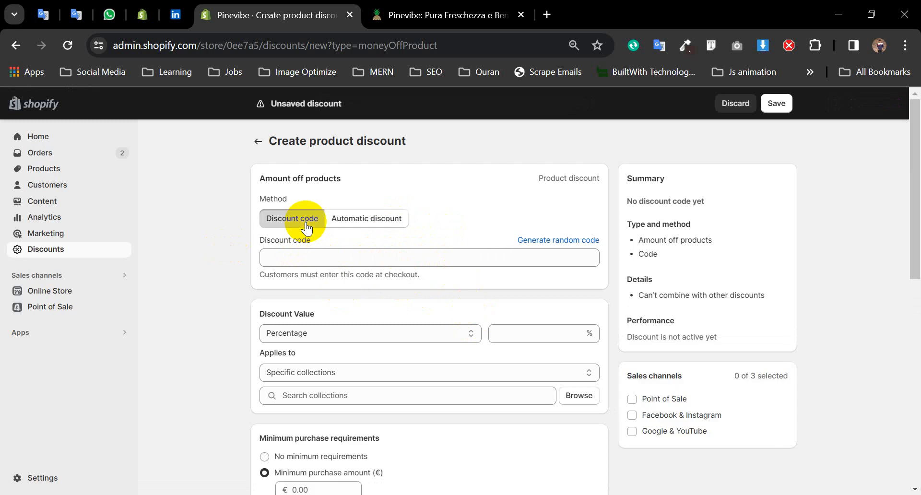
click(322, 256)
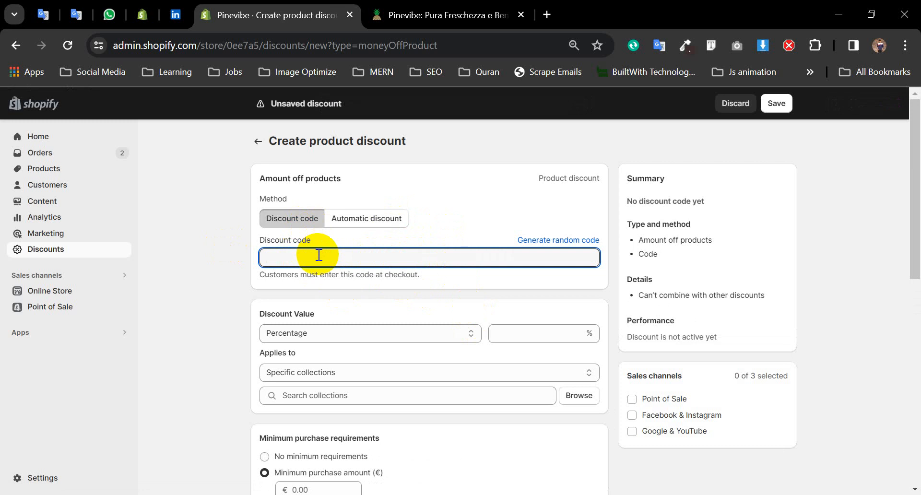
text(R)
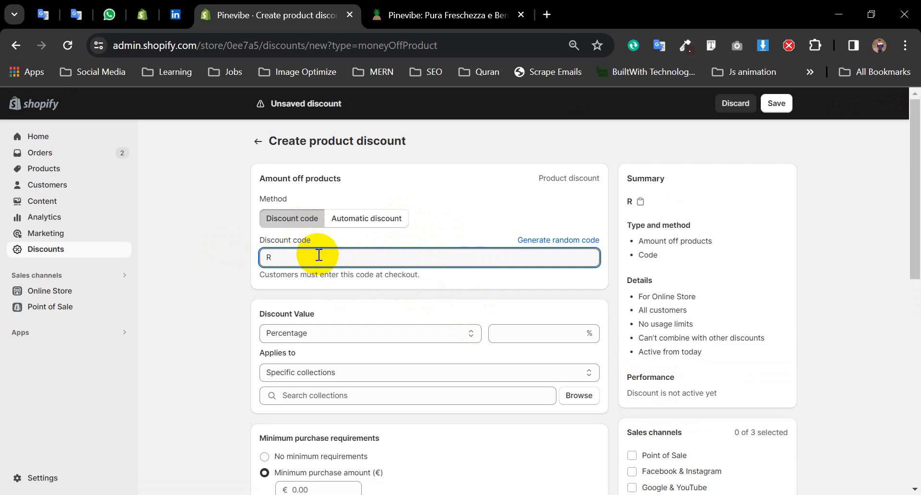
text(pNI10)
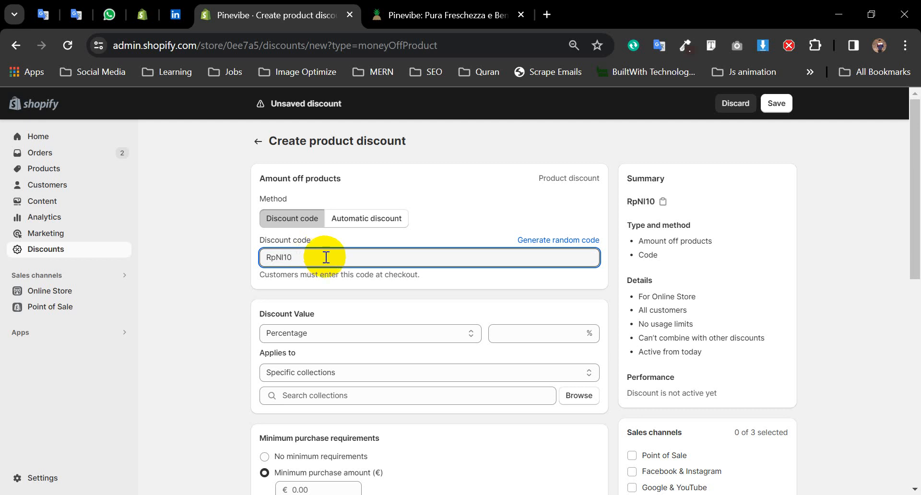
drag(344, 256, 250, 257)
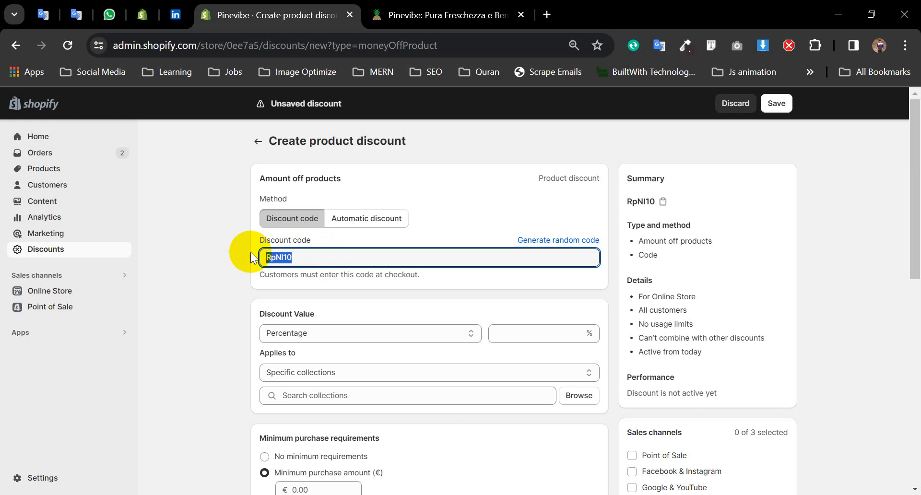
click(662, 202)
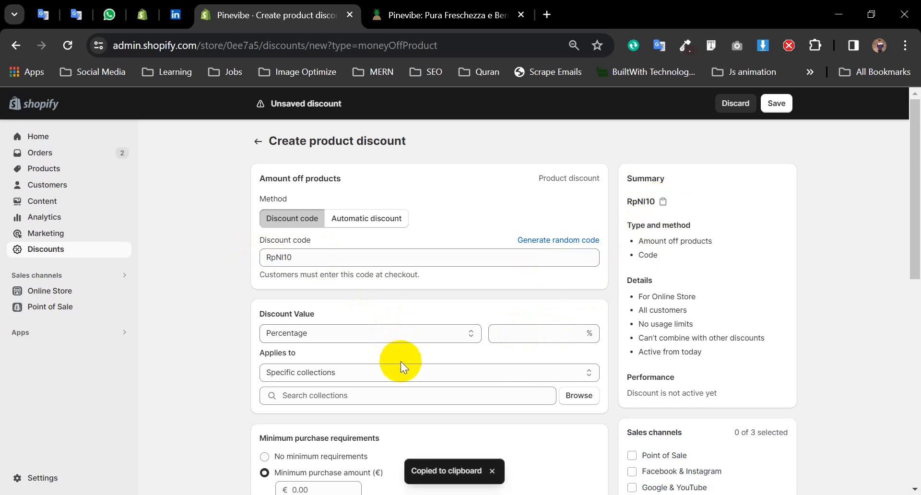
click(531, 337)
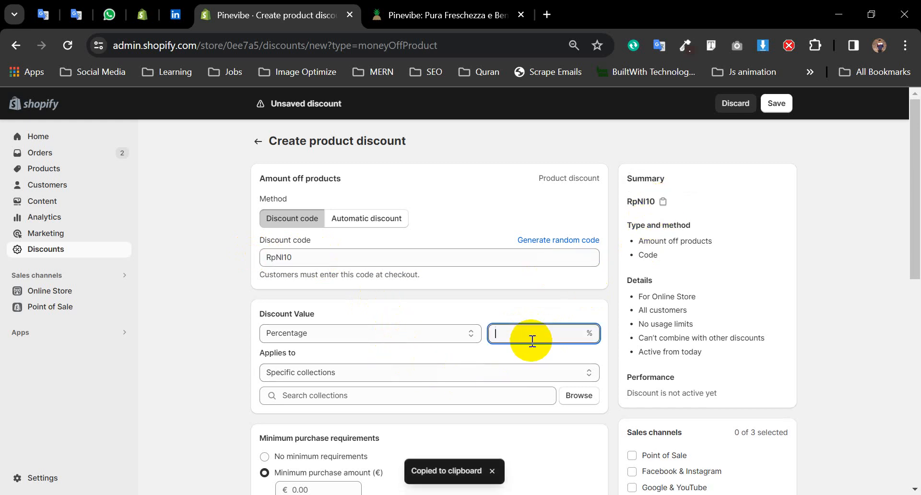
- Set 10% off on specific products: 100% Mauritius Pineapple Fresh Squeeze, all five variants
text(10)
scroll(506, 331, down, 2)
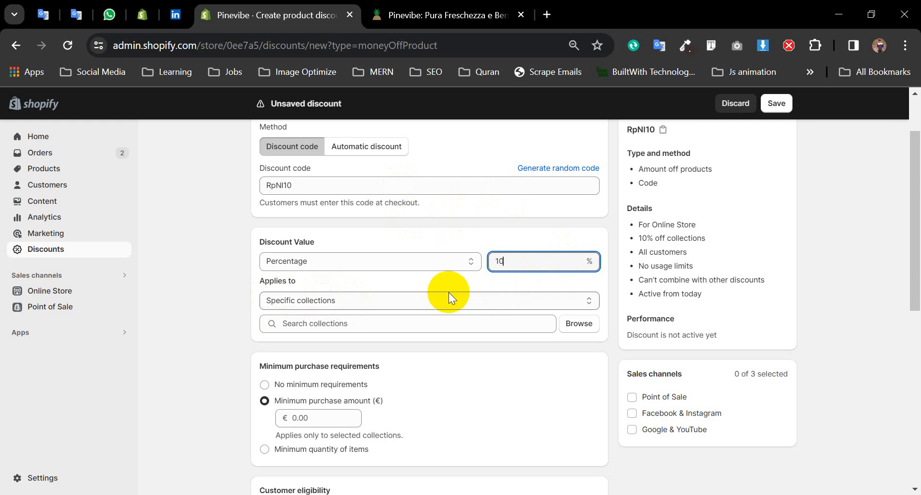
click(572, 302)
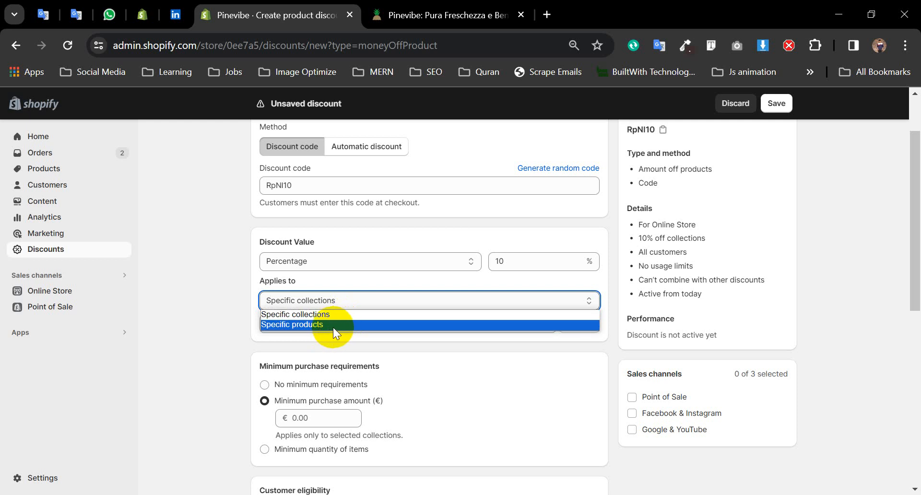
click(333, 325)
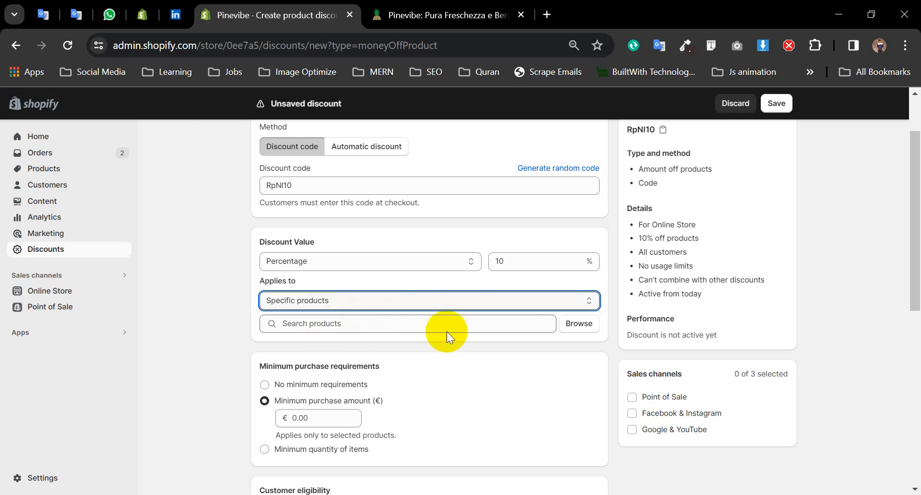
click(578, 324)
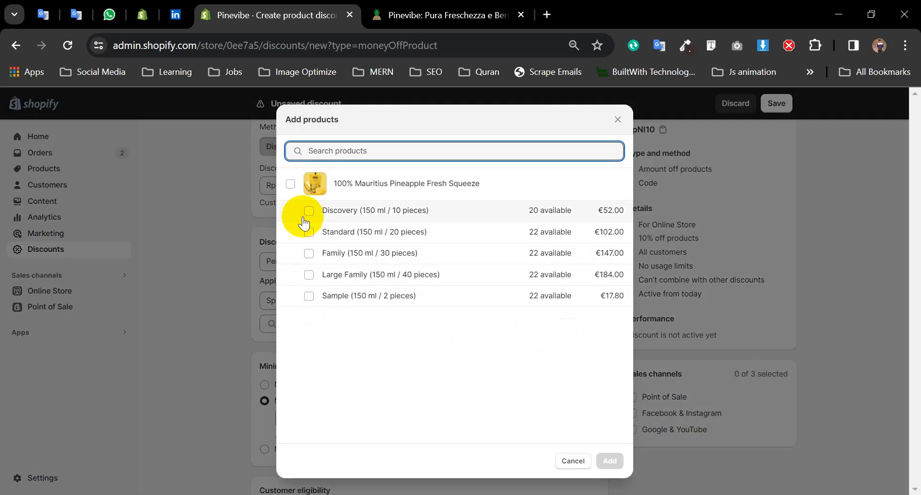
click(290, 184)
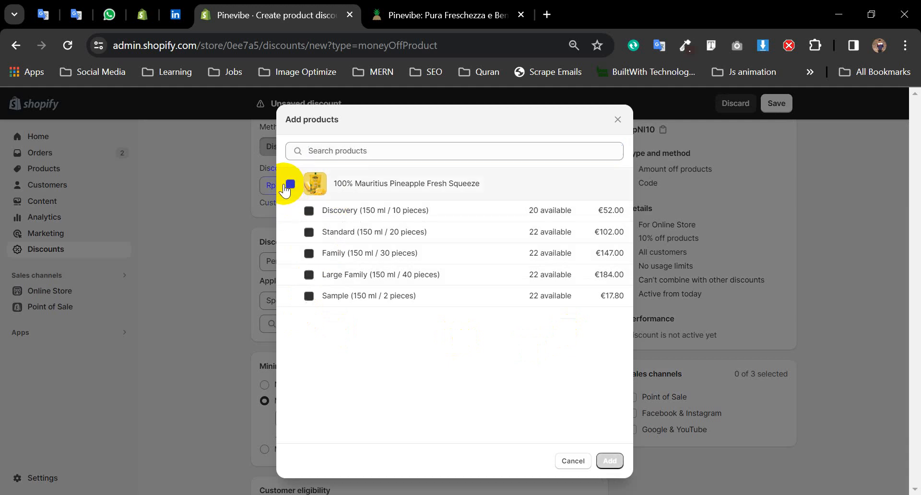
click(609, 461)
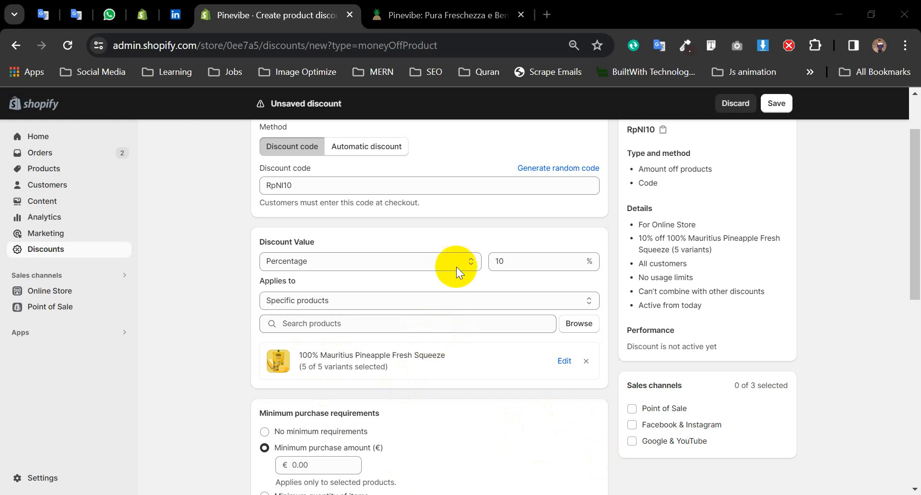
- Choose No minimum requirements for the discount
scroll(461, 345, down, 1)
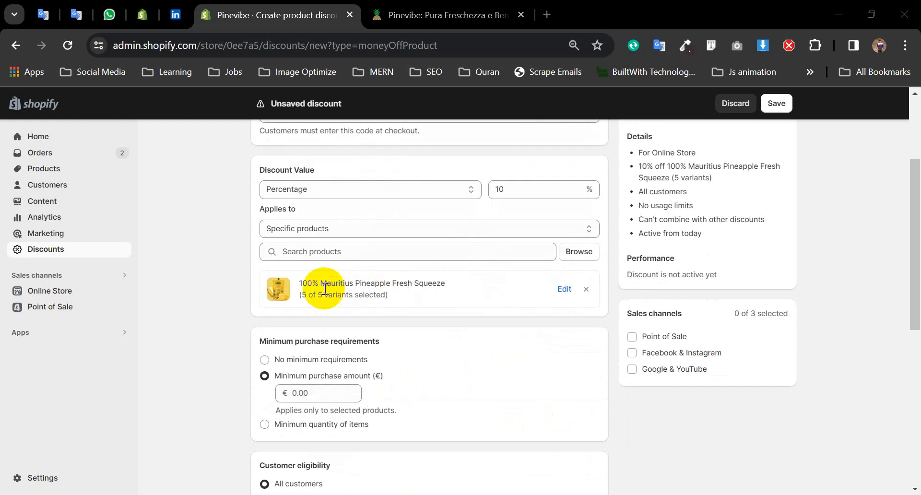
scroll(406, 318, down, 1)
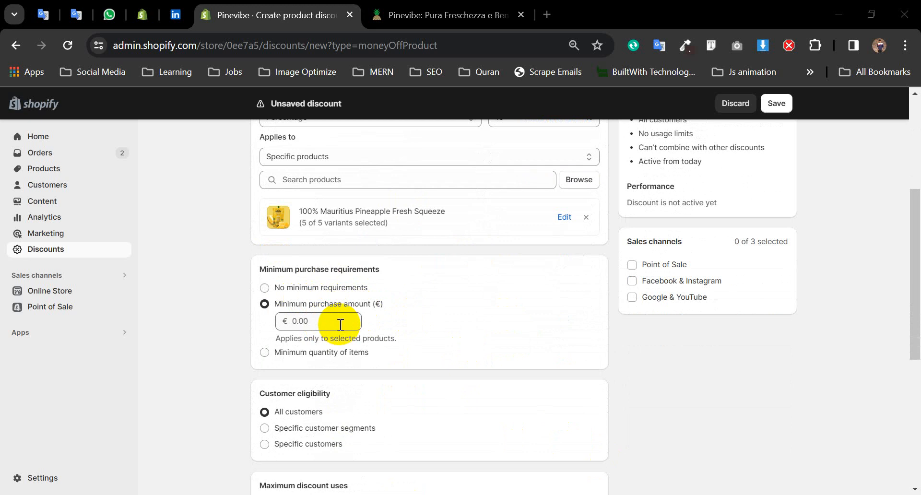
click(265, 288)
scroll(402, 344, down, 1)
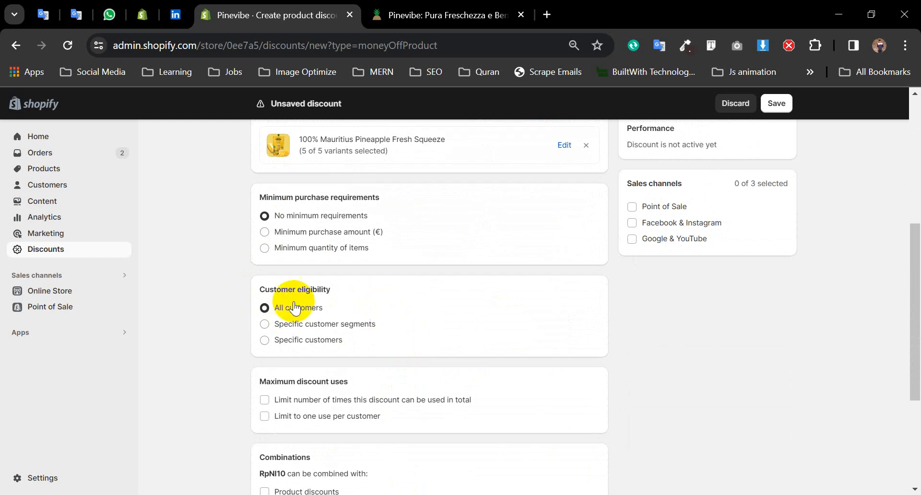
scroll(367, 337, down, 1)
scroll(368, 337, down, 1)
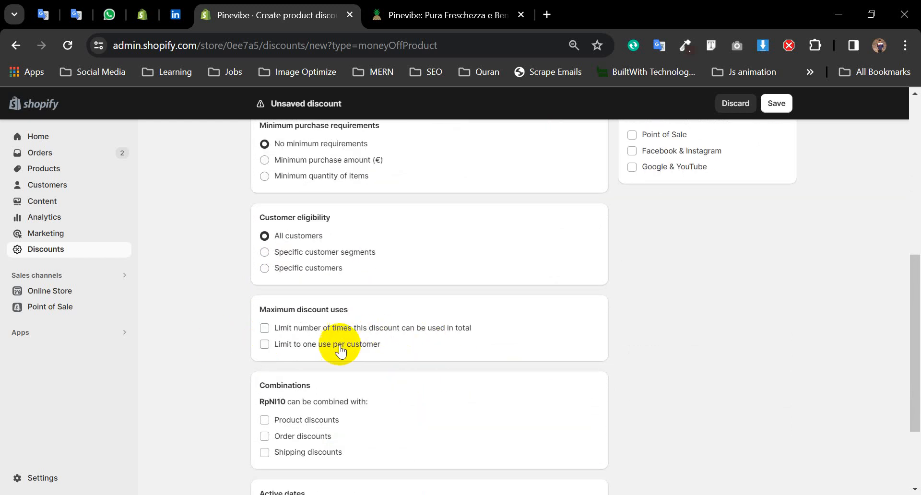
scroll(355, 341, down, 1)
scroll(328, 327, down, 1)
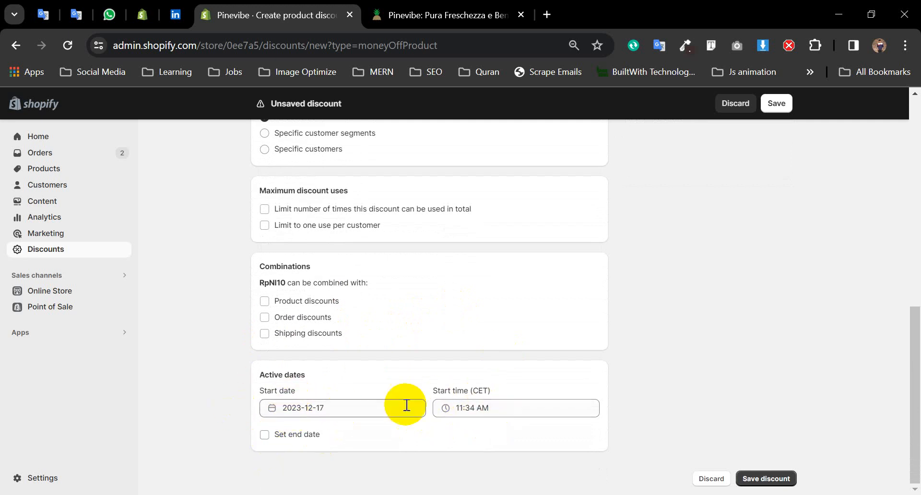
click(263, 436)
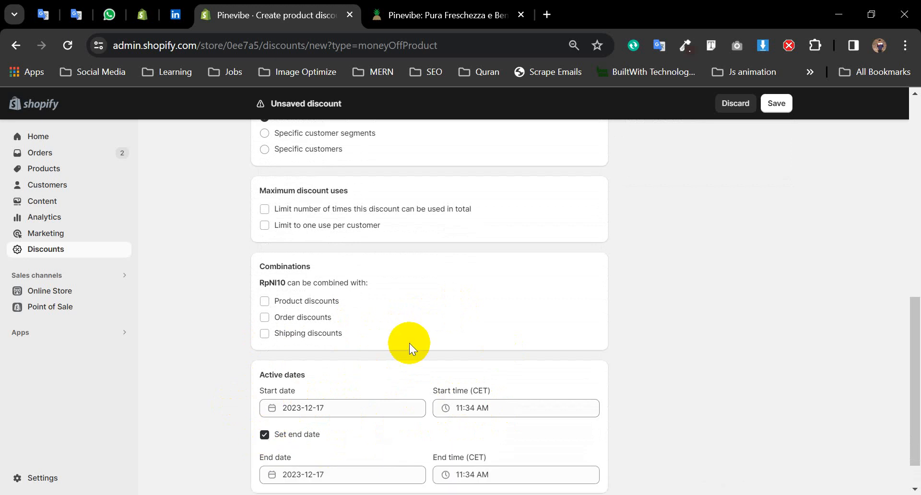
scroll(410, 341, down, 1)
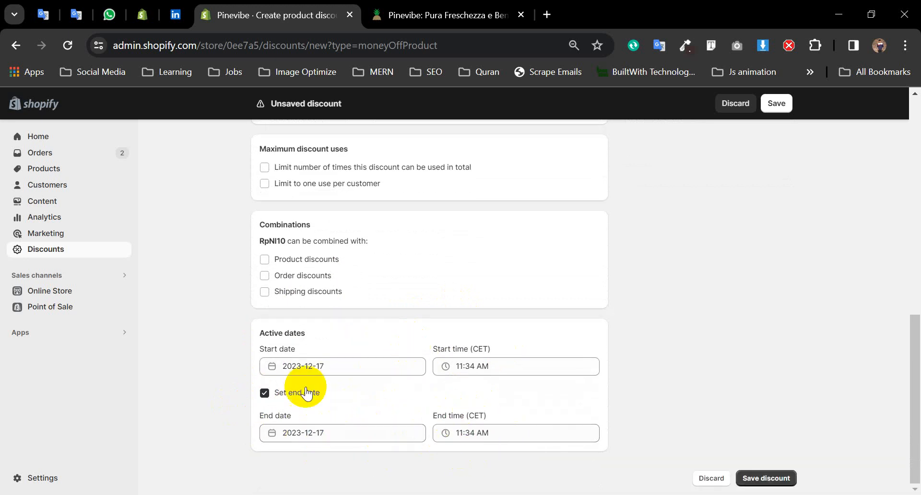
click(261, 394)
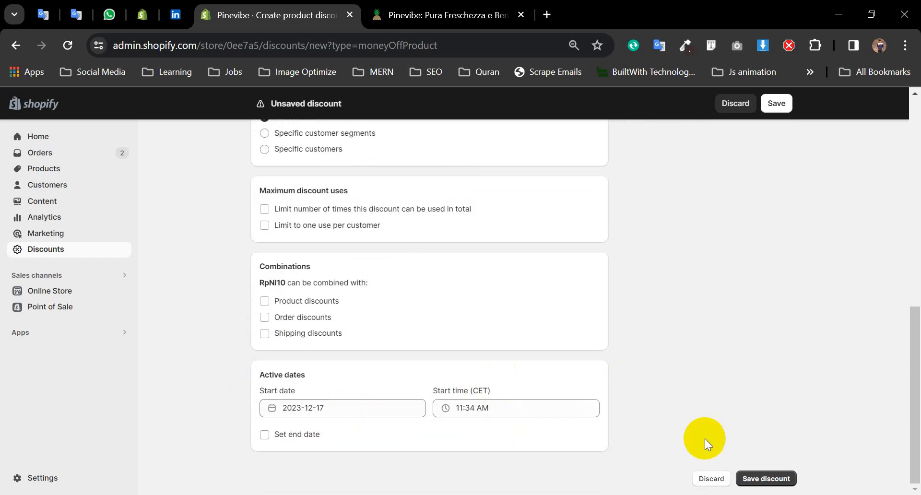
scroll(602, 366, up, 10)
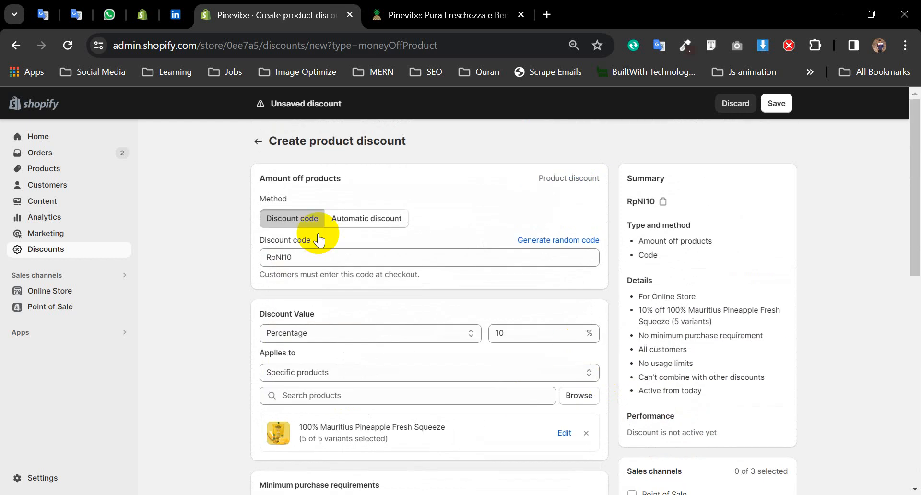
scroll(762, 339, down, 10)
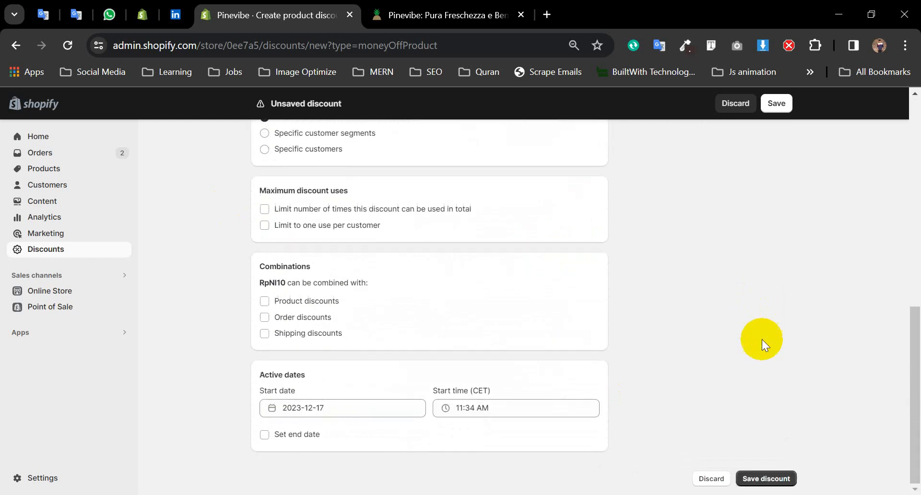
click(764, 468)
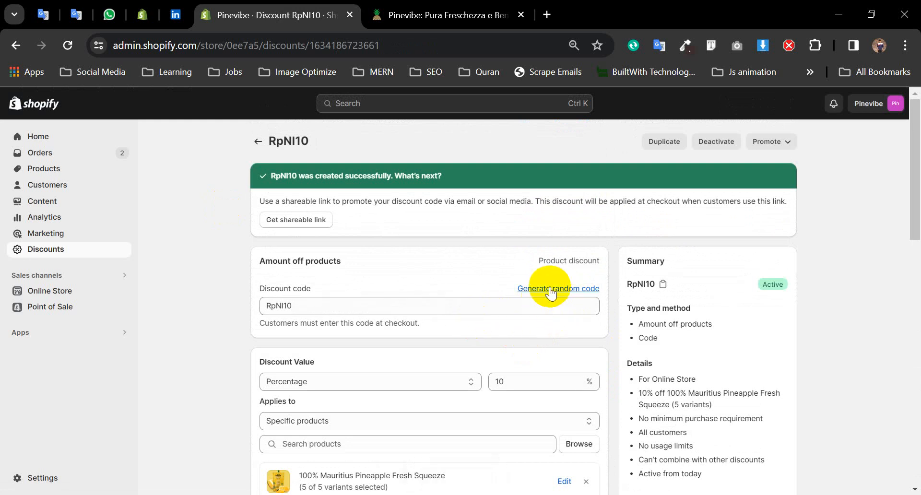
click(568, 288)
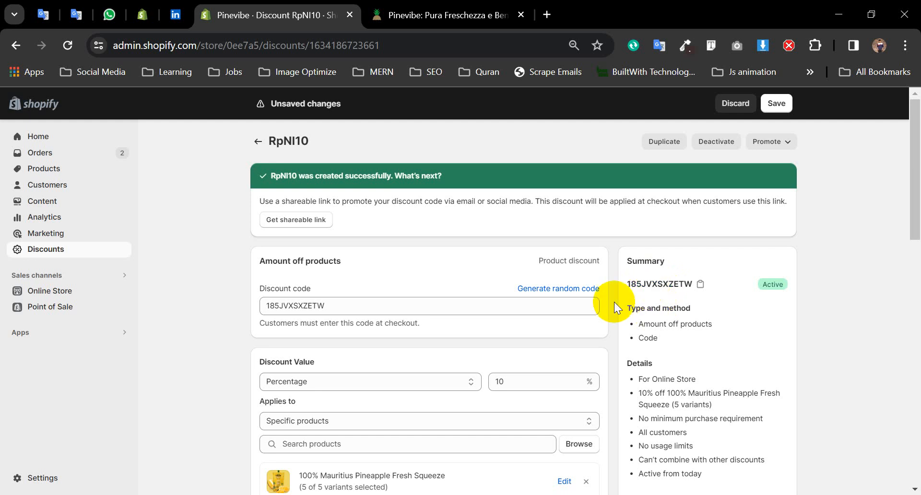
click(700, 284)
- Save the discount and switch to the Pinevibe storefront
scroll(643, 350, down, 10)
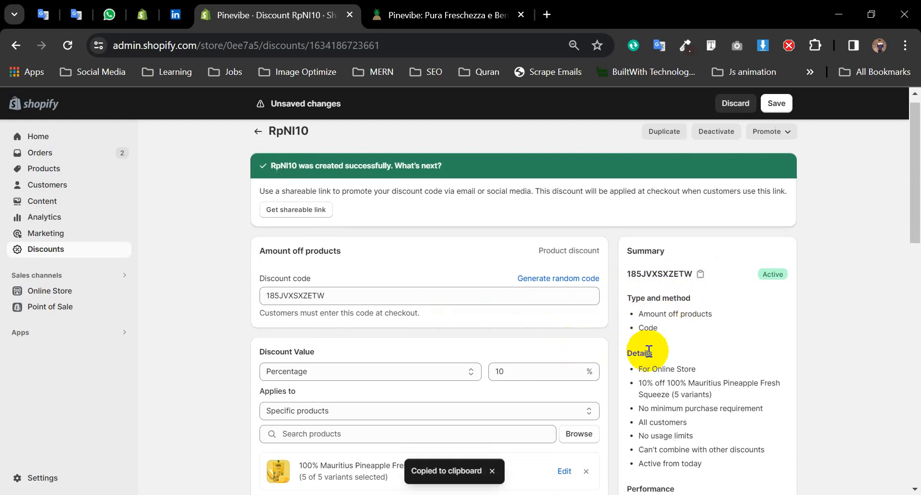
scroll(771, 434, down, 2)
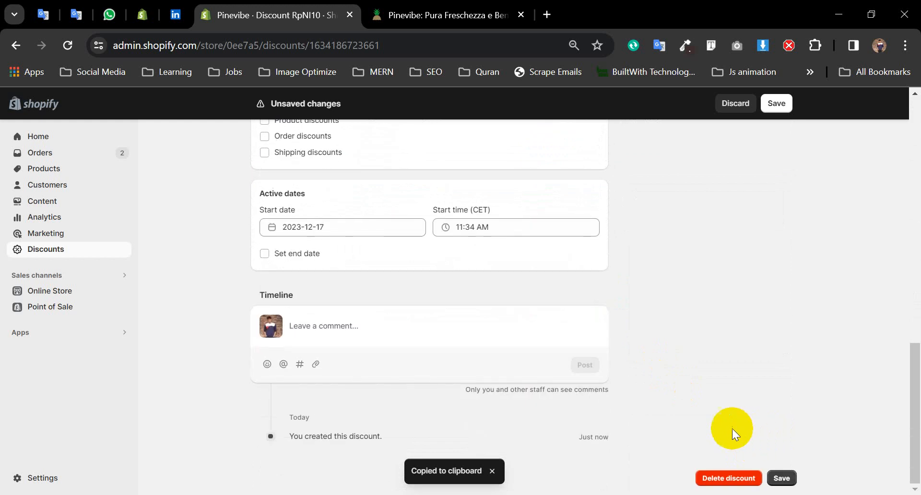
click(781, 478)
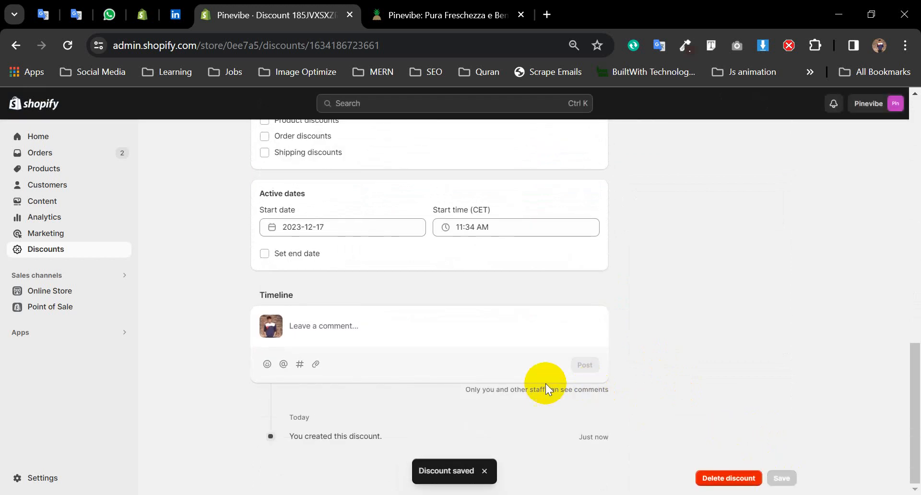
scroll(488, 366, up, 15)
click(443, 14)
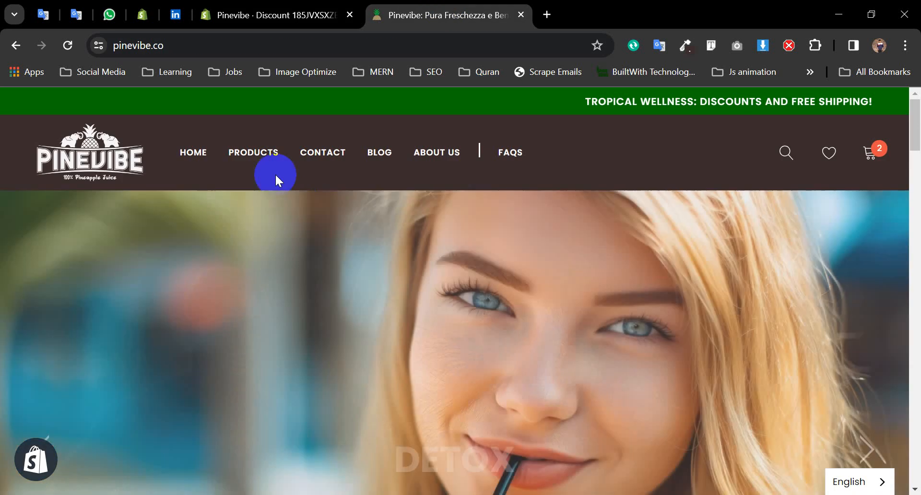
- On the pineapple juice product page, remove the two Discovery boxes from the cart
click(252, 153)
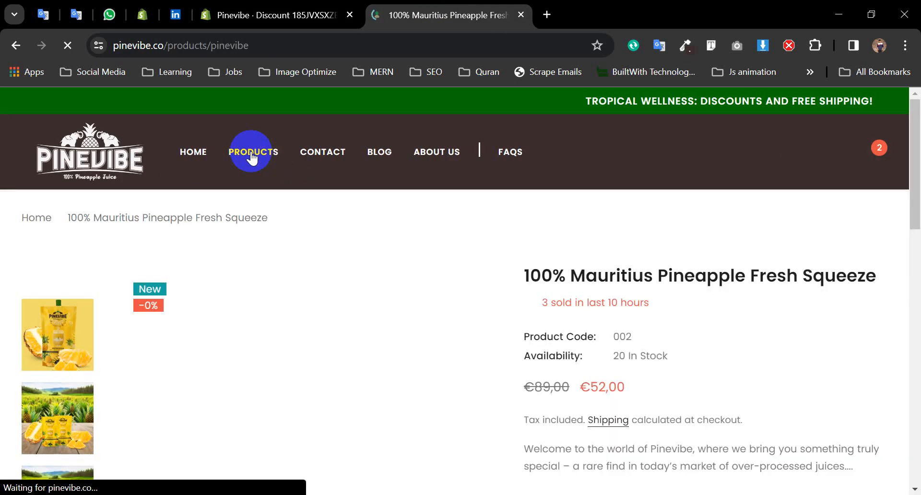
scroll(699, 353, down, 8)
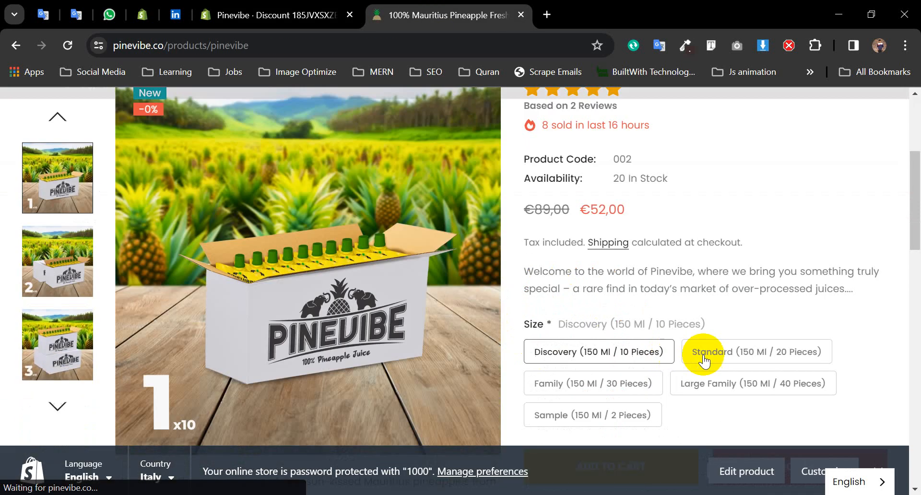
scroll(792, 288, up, 7)
scroll(764, 263, down, 2)
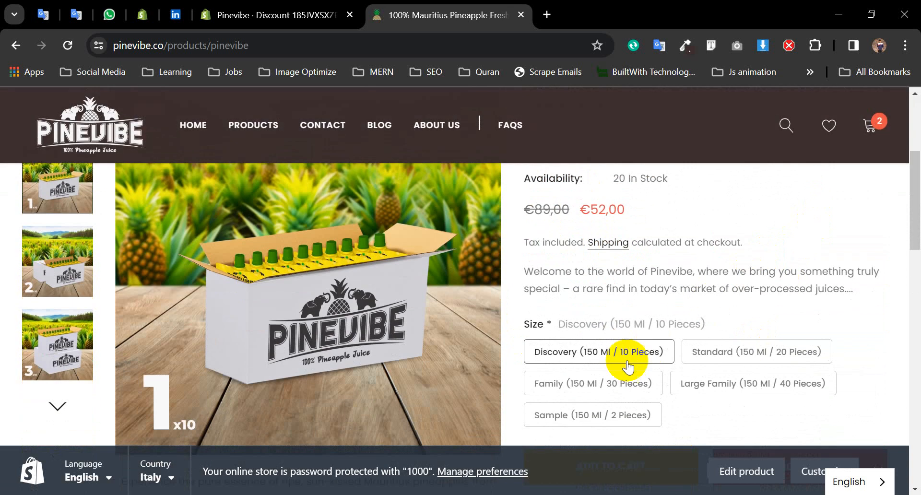
click(861, 126)
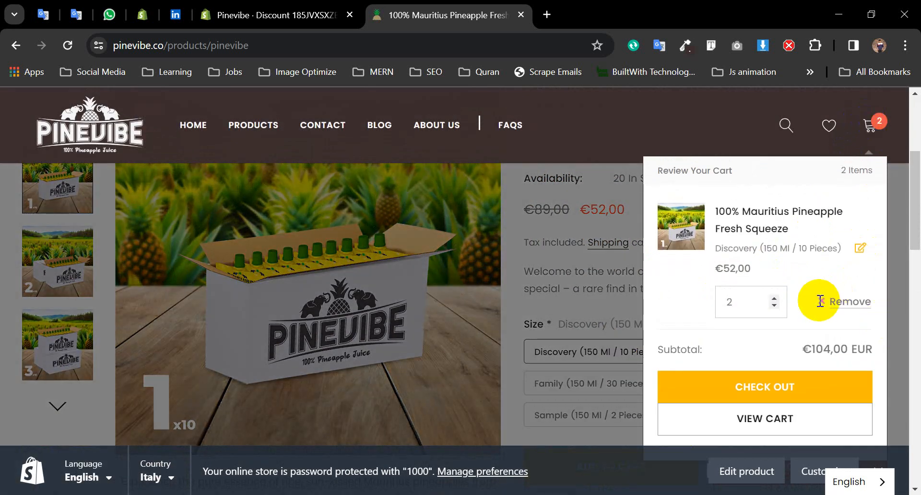
click(851, 305)
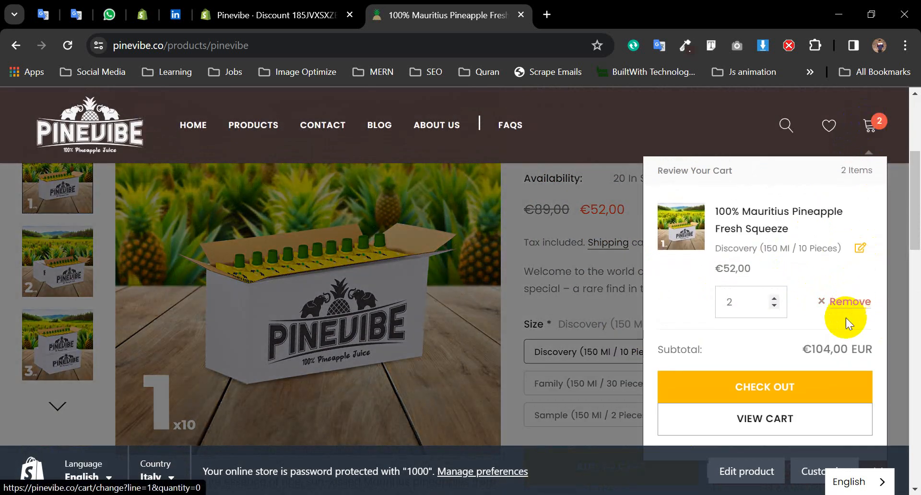
click(833, 231)
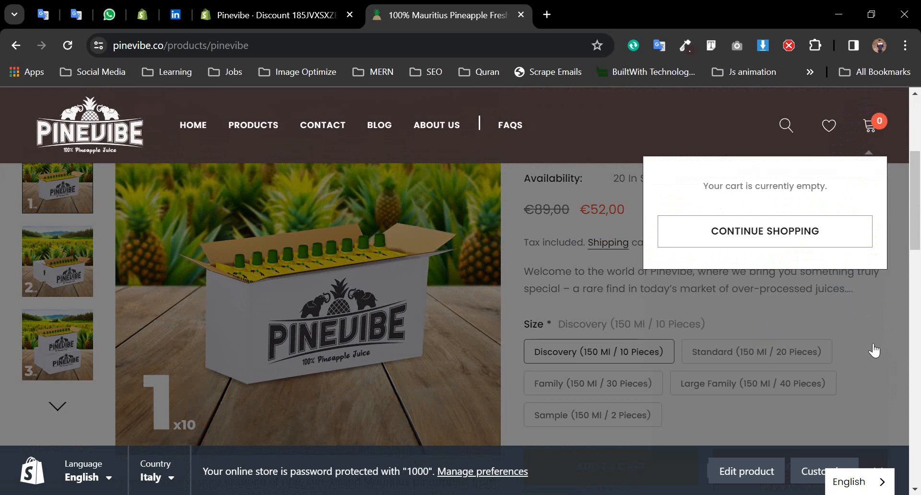
click(732, 146)
- Add one Standard (150 Ml / 20 Pieces) box and proceed to checkout at €102.00
click(687, 355)
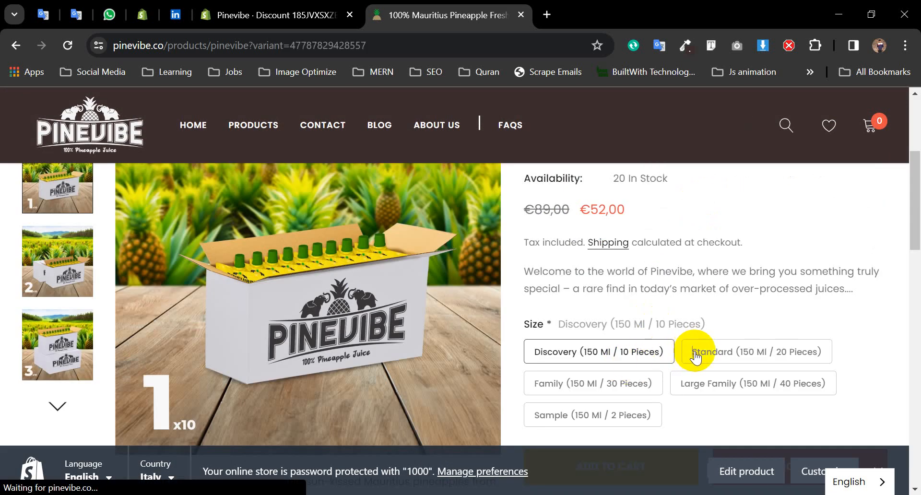
scroll(790, 394, down, 10)
scroll(790, 395, up, 5)
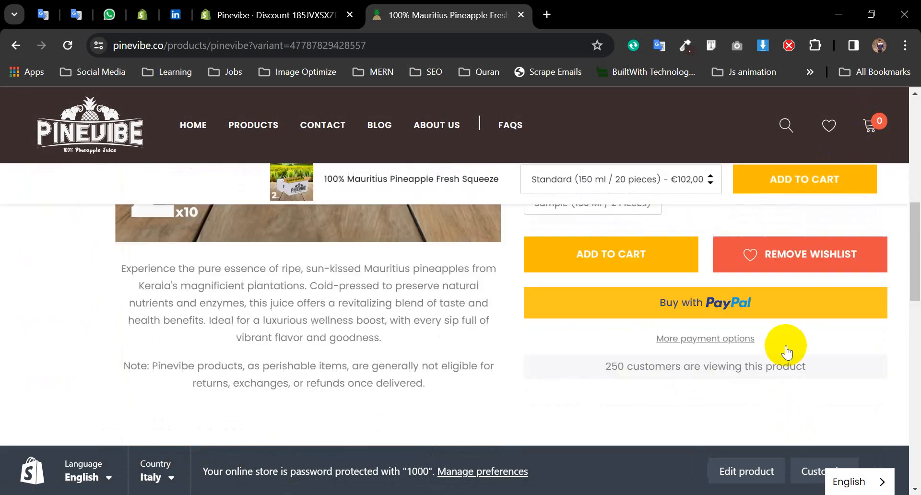
click(617, 322)
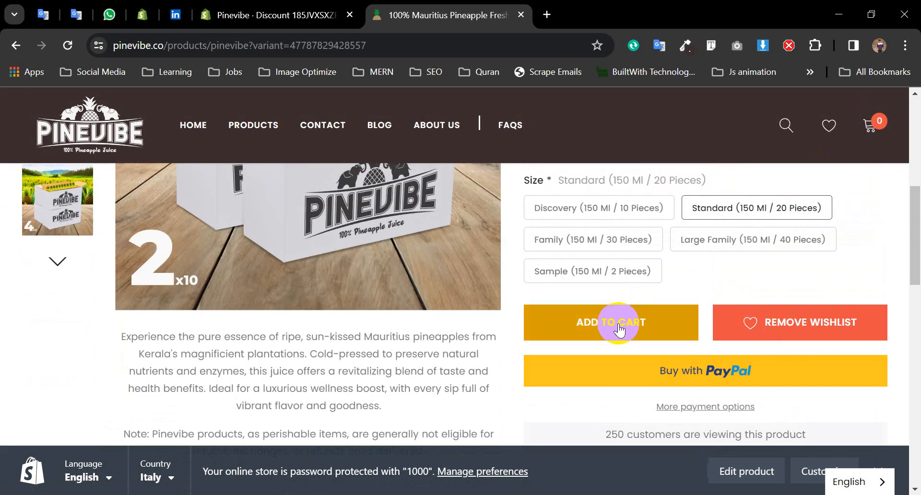
click(873, 466)
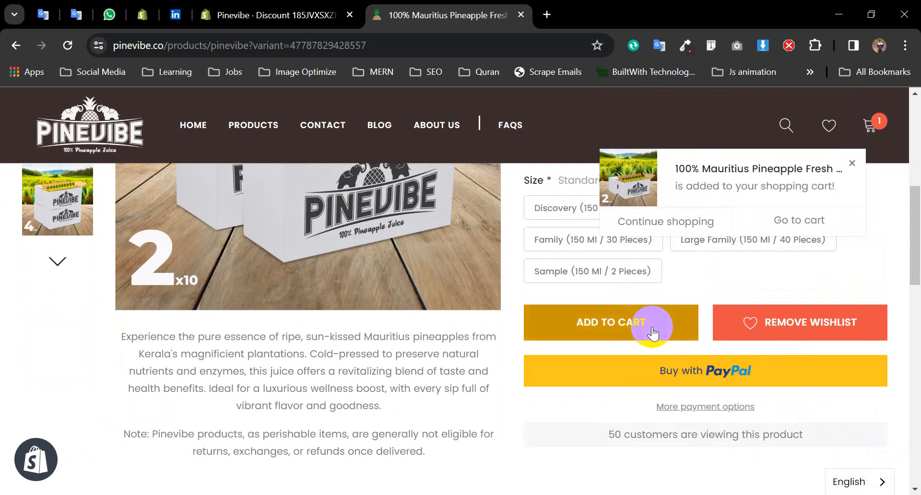
click(879, 126)
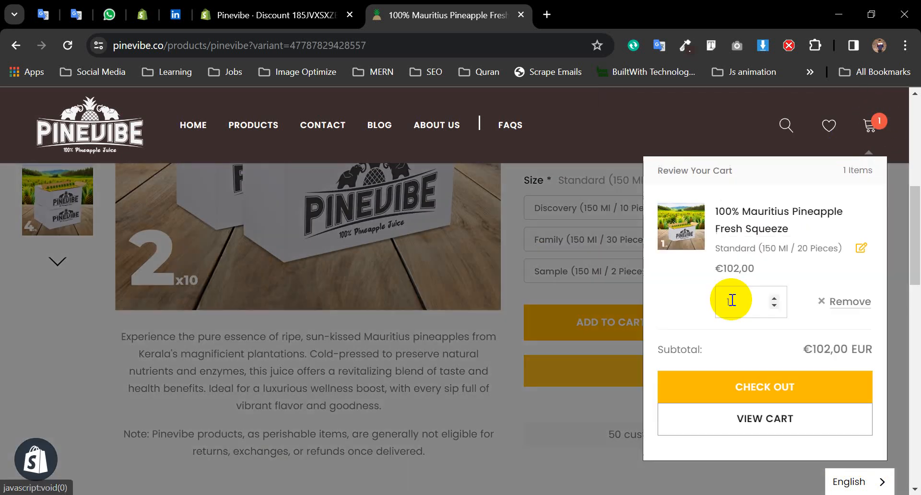
click(791, 389)
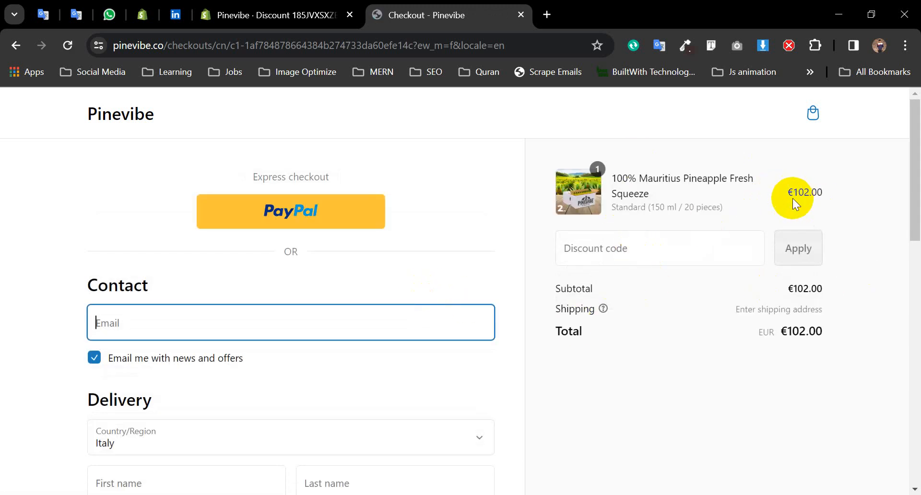
drag(787, 193, 823, 193)
click(682, 255)
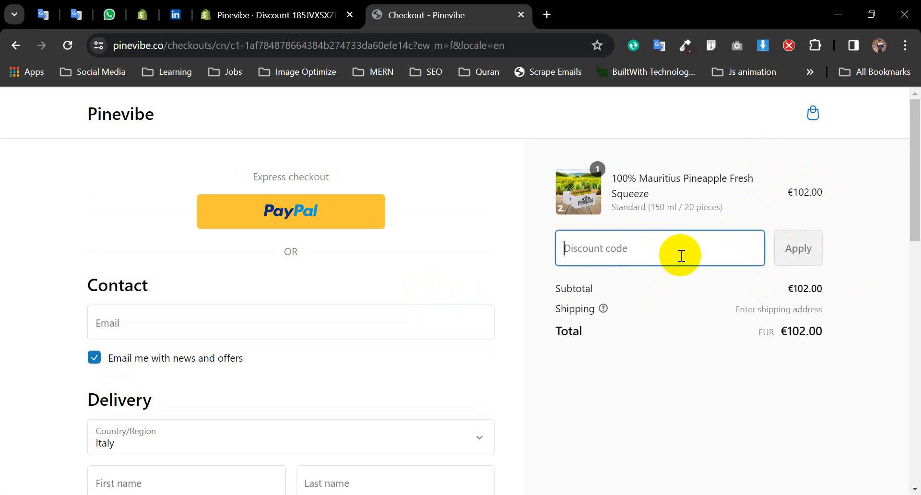
key(ctrl+v)
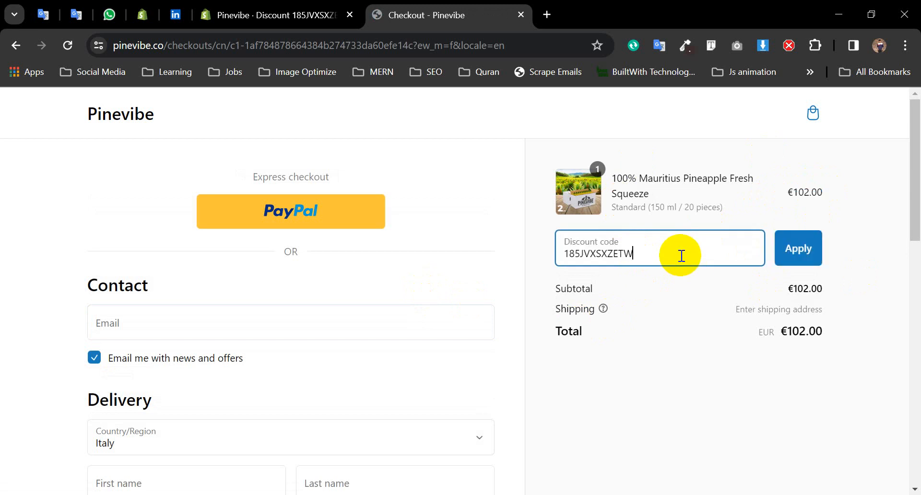
click(806, 257)
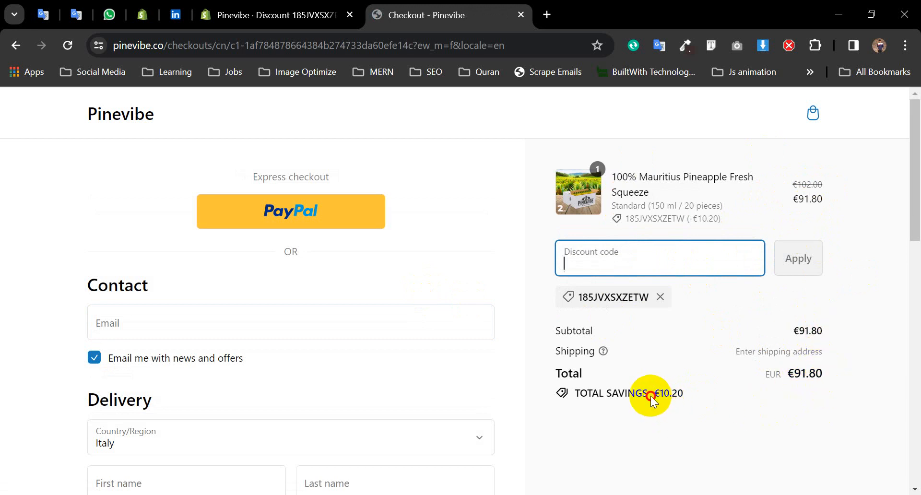
drag(651, 396, 683, 395)
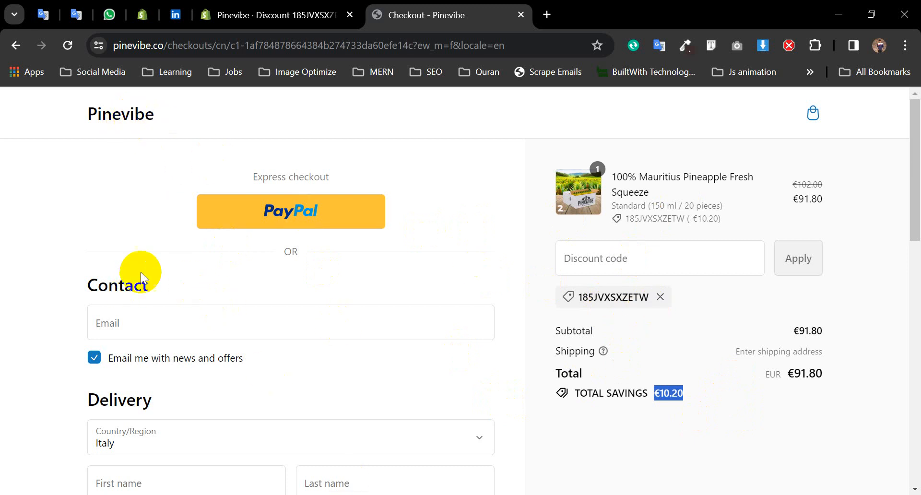
click(114, 115)
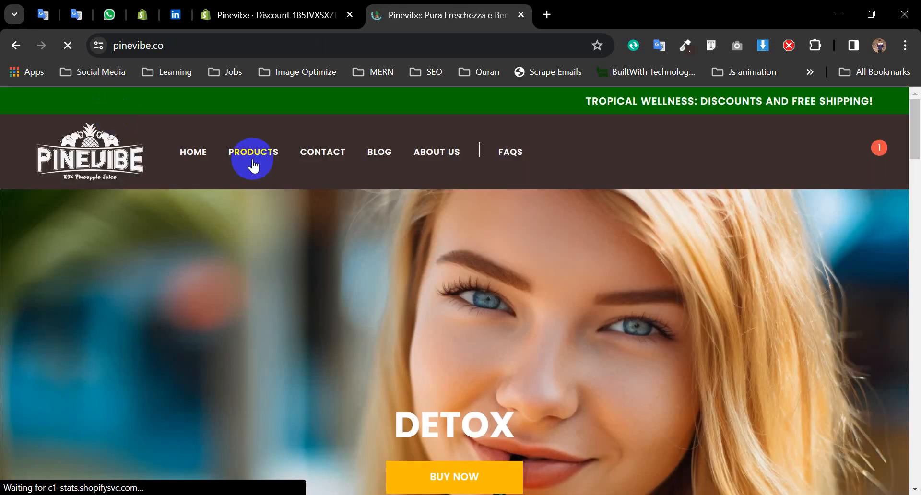
- Browse the Pinevibe homepage, then return to the Active 185JVXSXZETW discount in Shopify admin
scroll(695, 290, down, 6)
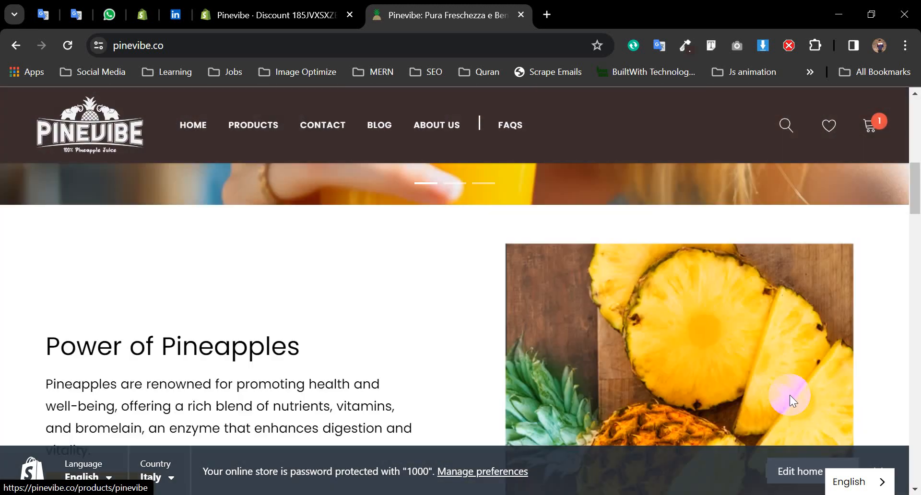
click(876, 464)
scroll(473, 382, down, 10)
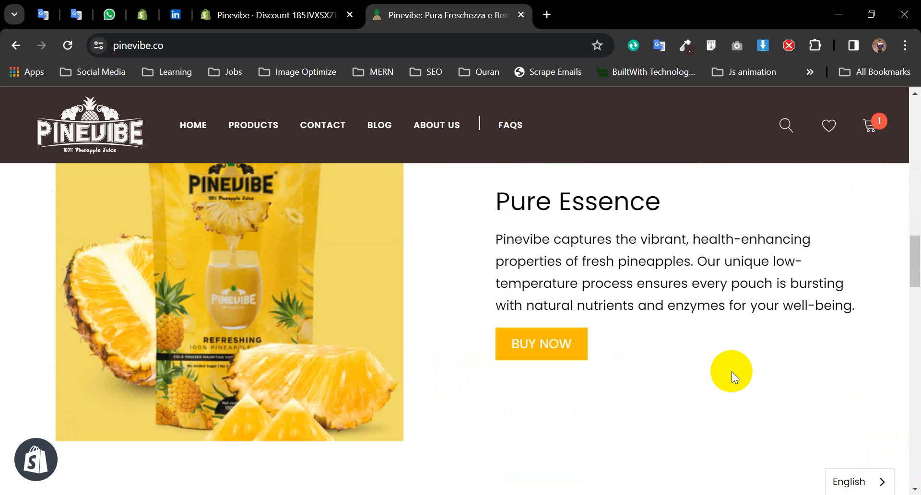
scroll(732, 371, up, 15)
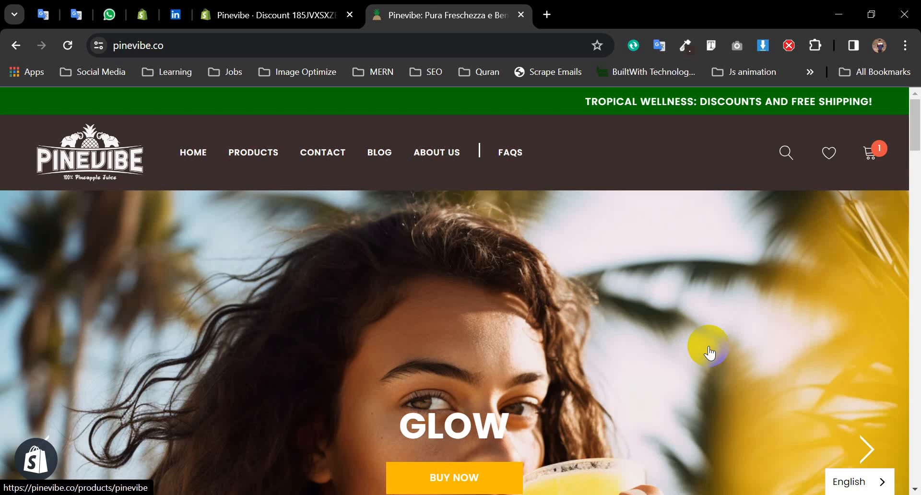
click(267, 13)
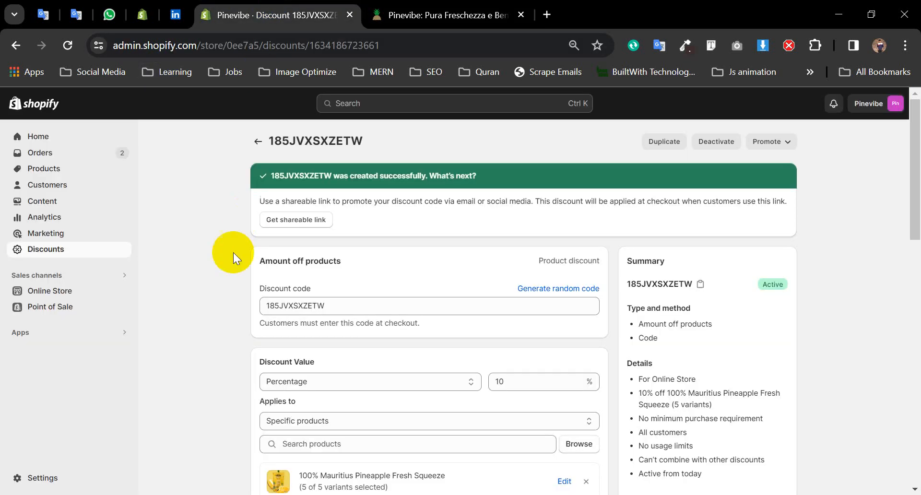
- Go through Apps to App and sales channel settings and open the Shopify App Store
click(31, 333)
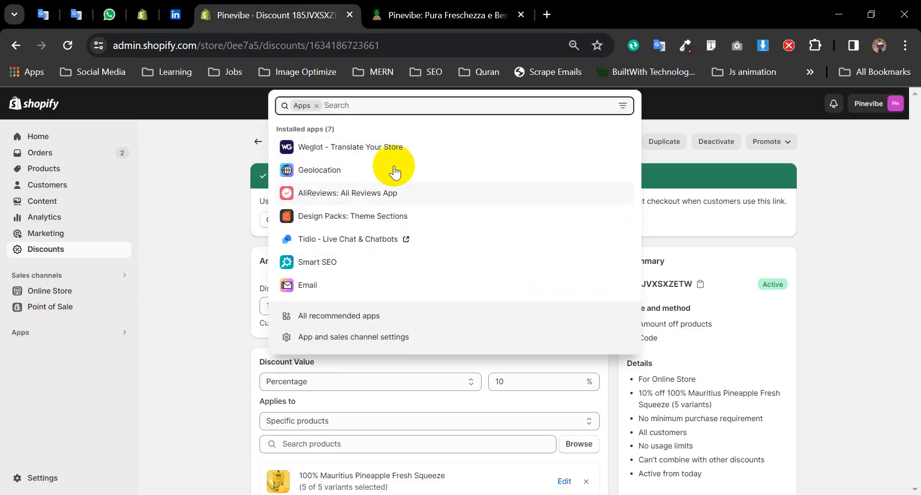
click(352, 342)
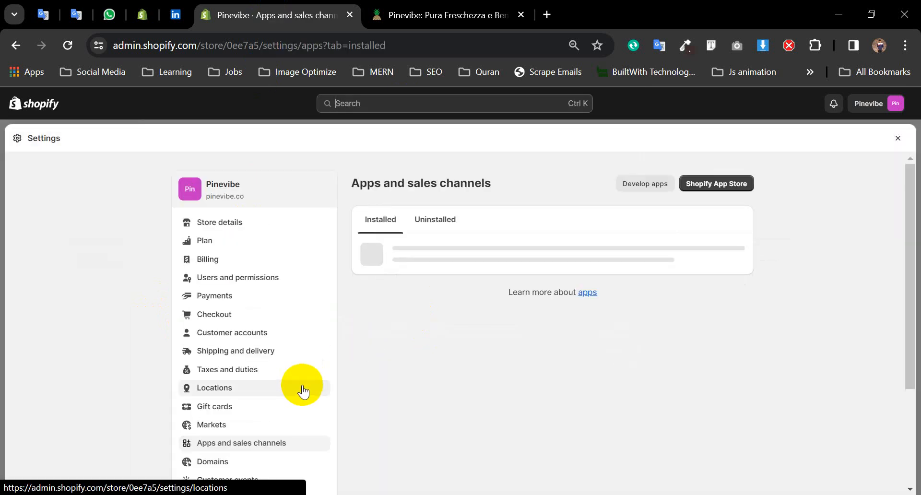
click(722, 190)
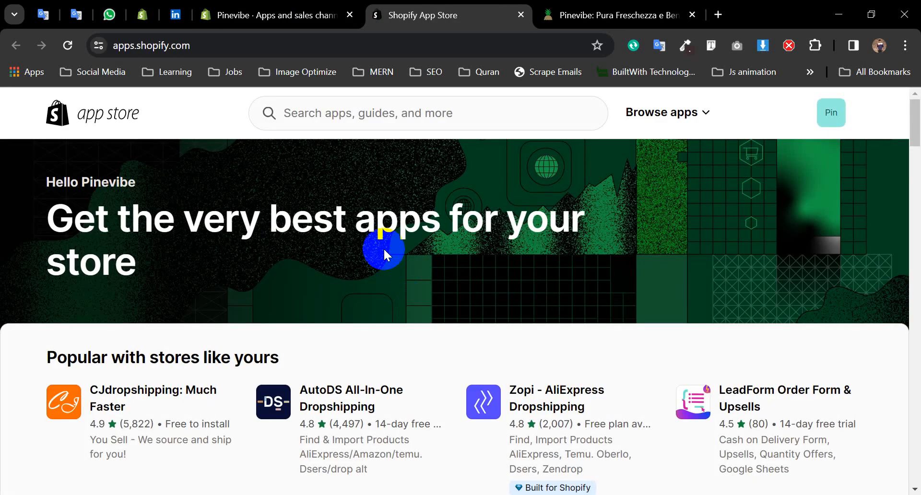
- Search the App Store for 'pop convert', open the Pop Convert listing and install it
click(377, 110)
text(pop )
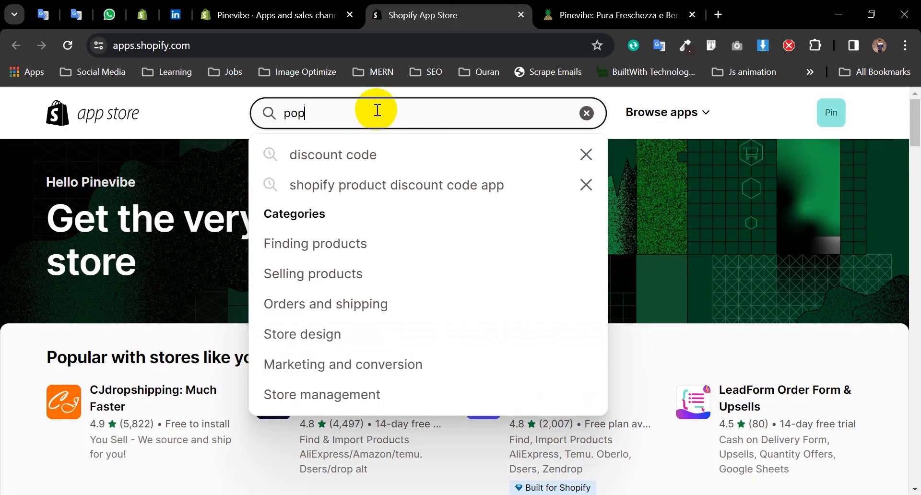
text(convert)
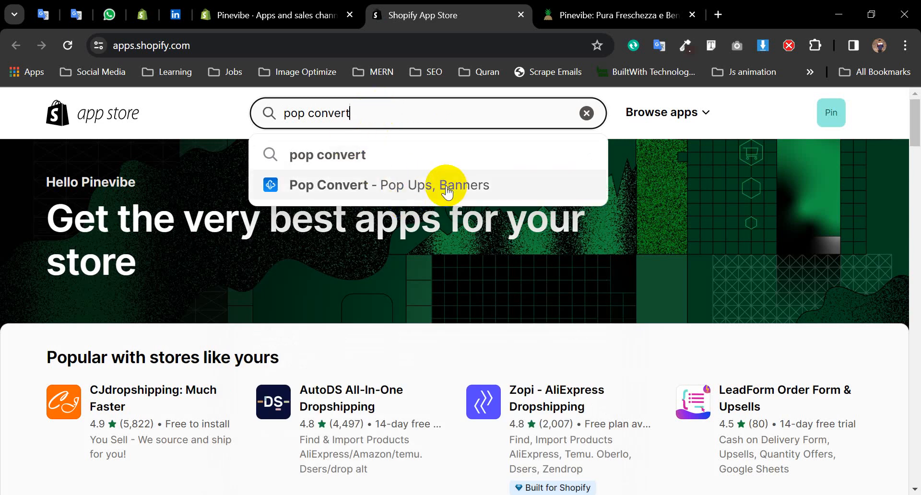
click(446, 190)
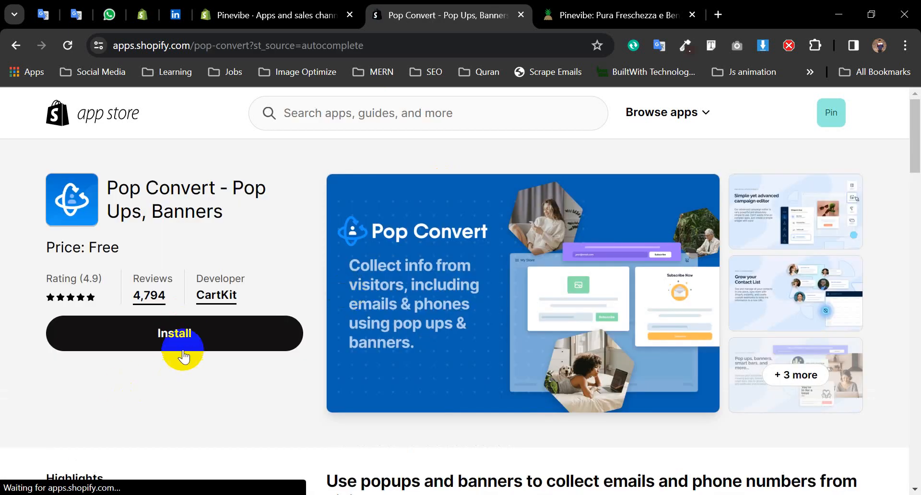
click(183, 356)
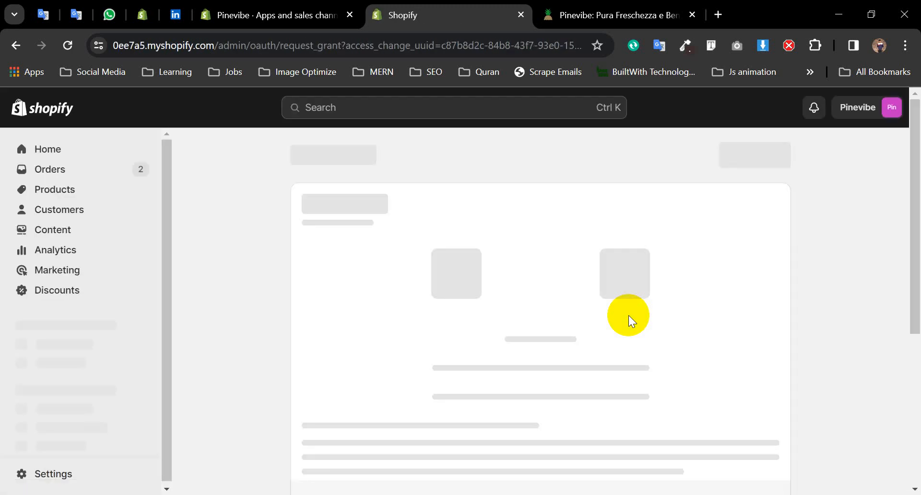
- Confirm installing Pop Convert, then pause the active 10% discount Code popup in the Popup list
click(760, 155)
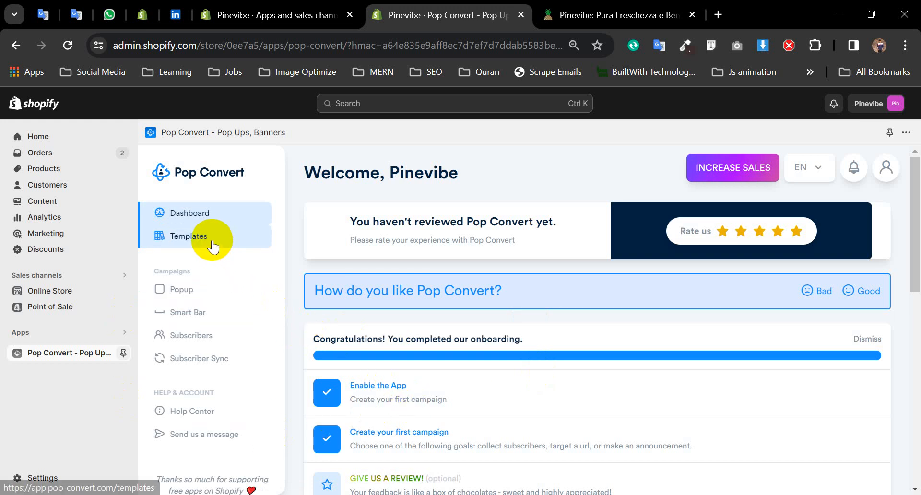
click(200, 294)
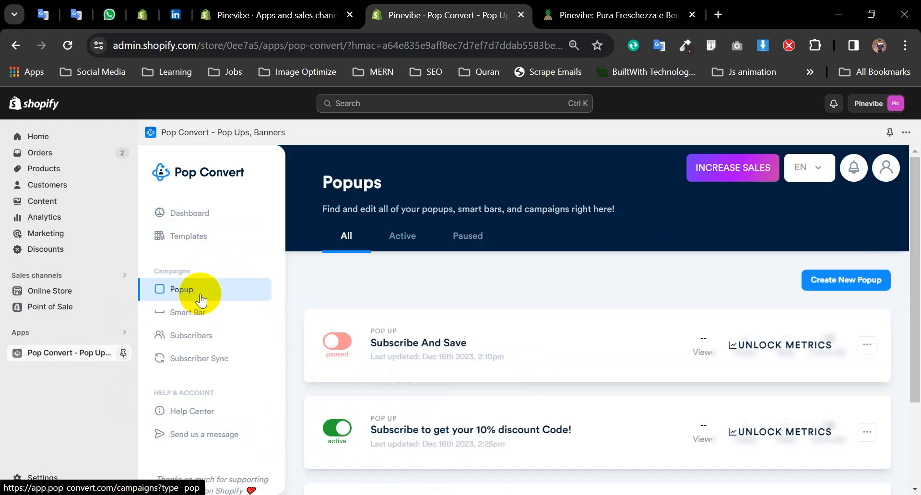
scroll(617, 378, down, 2)
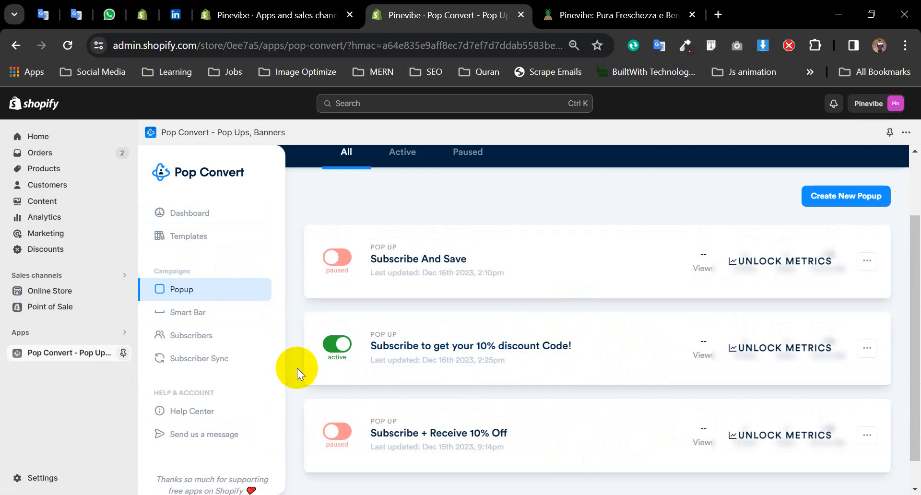
click(337, 344)
scroll(489, 353, down, 1)
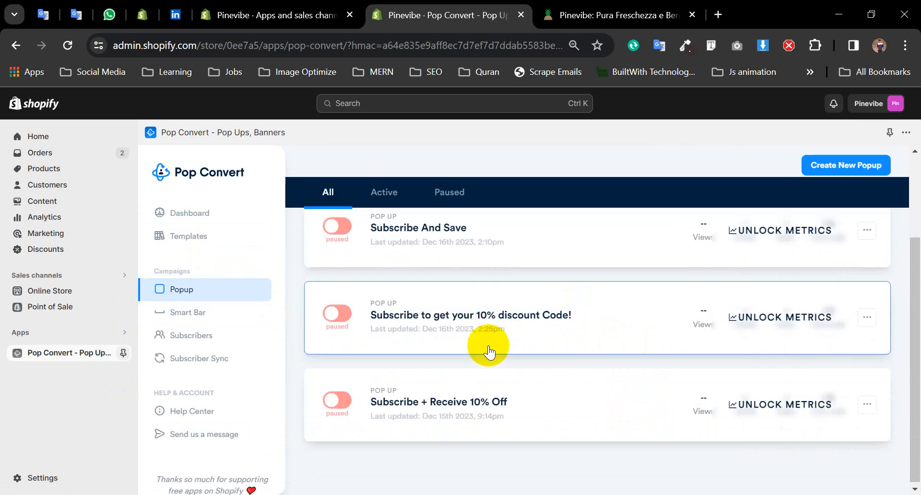
scroll(591, 360, up, 3)
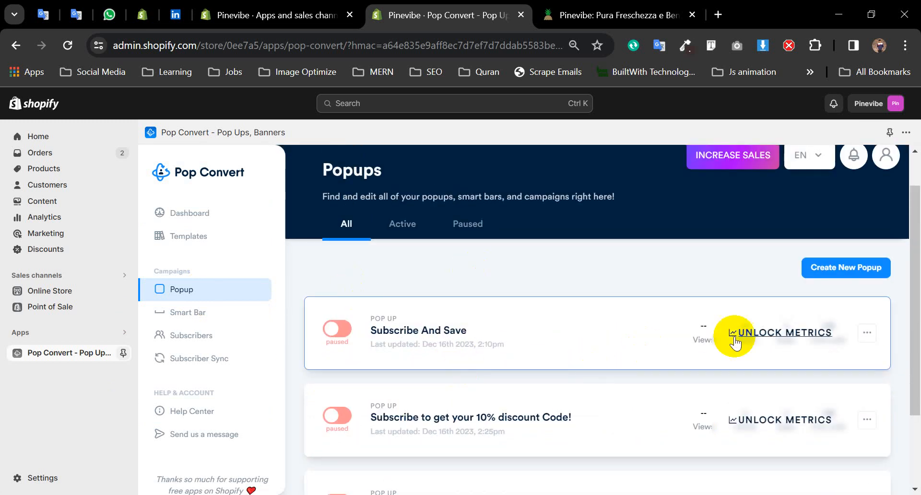
scroll(767, 379, down, 2)
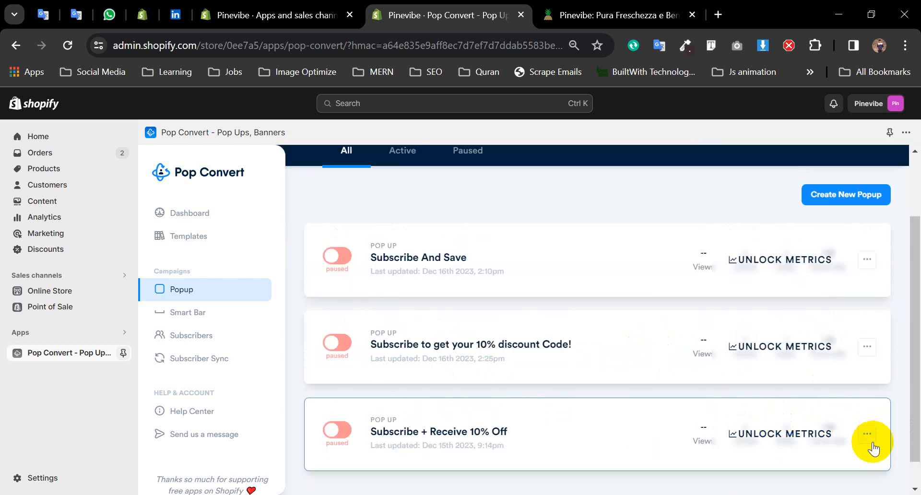
- Check the '...' option menus of the three paused popups and close them
click(871, 442)
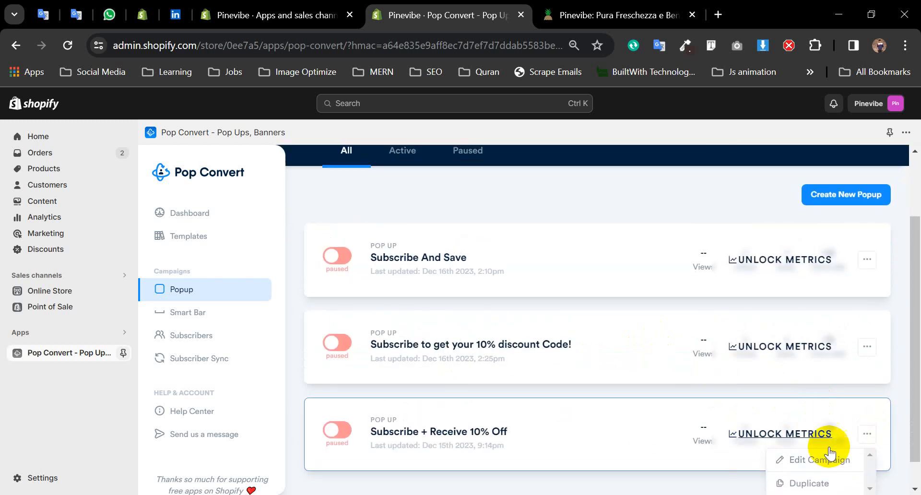
scroll(820, 462, down, 1)
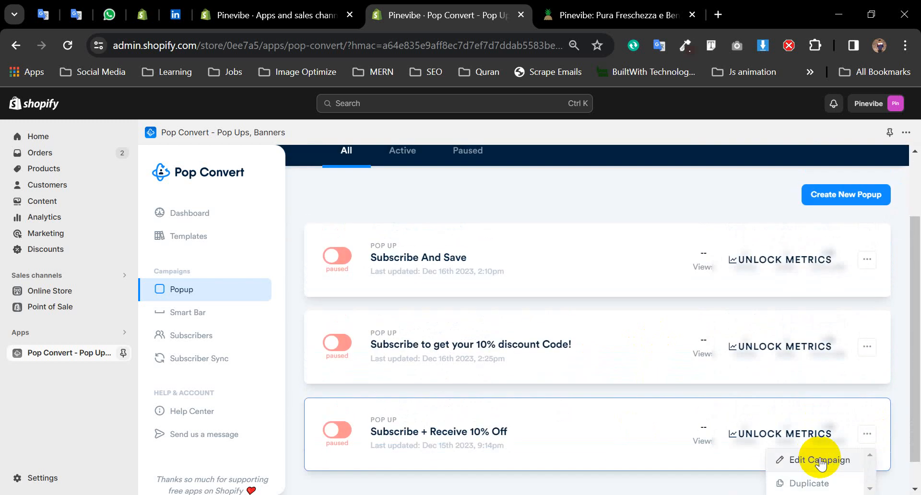
mouse_move(913, 418)
mouse_down()
mouse_move(920, 460)
mouse_move(905, 413)
mouse_up()
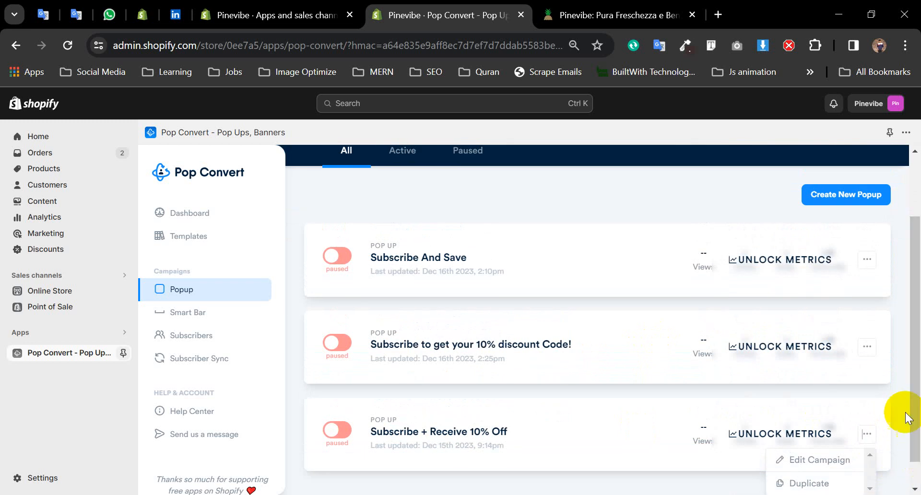
click(868, 346)
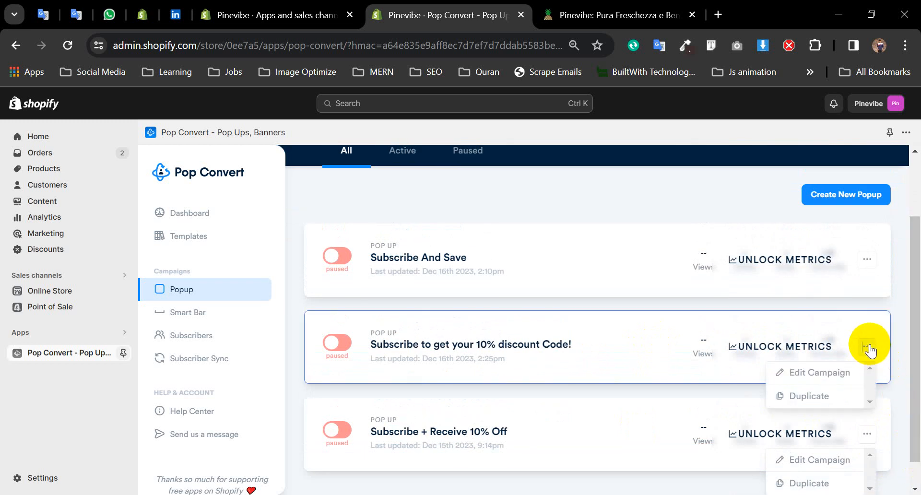
click(584, 189)
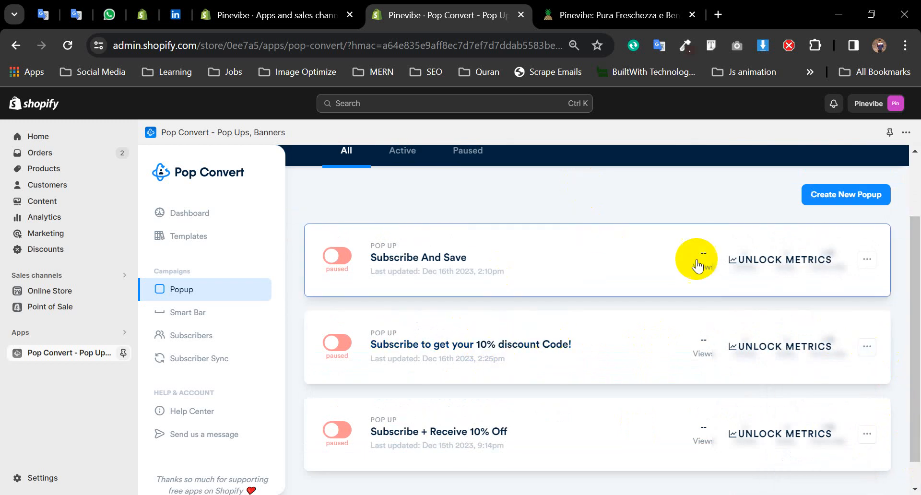
click(866, 262)
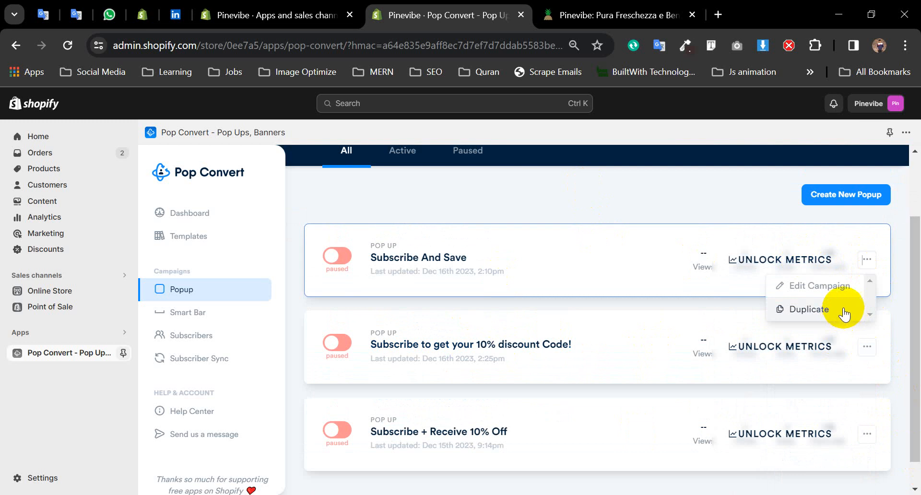
click(689, 199)
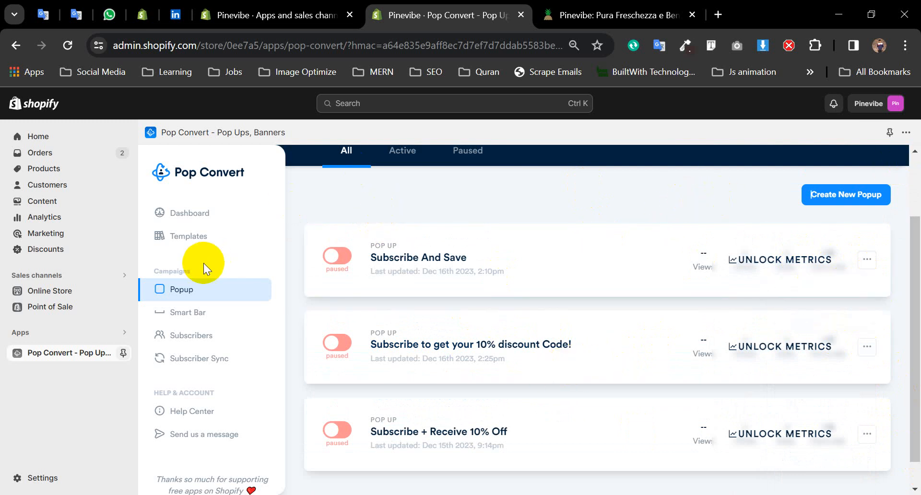
- Create a new popup from the Subscribe And Save template
click(194, 237)
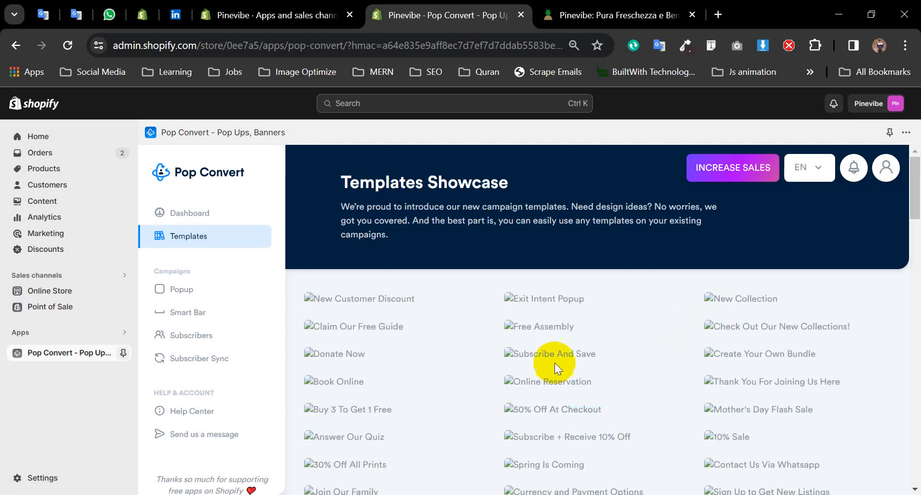
mouse_move(566, 361)
click(601, 373)
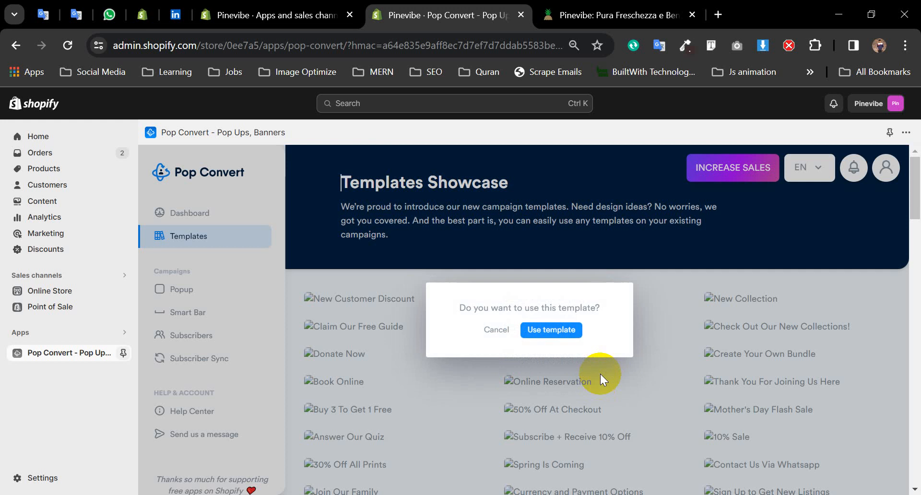
click(546, 330)
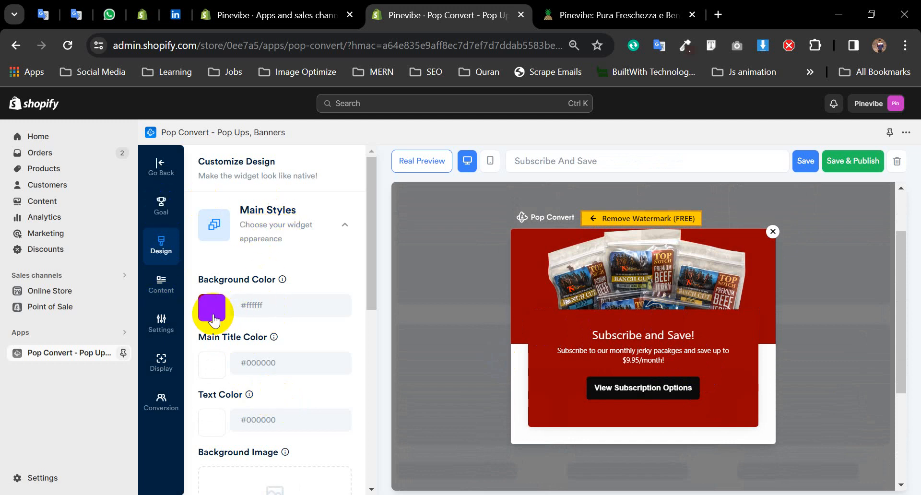
- Set the popup background colour to red-orange #C94632
click(214, 319)
click(252, 333)
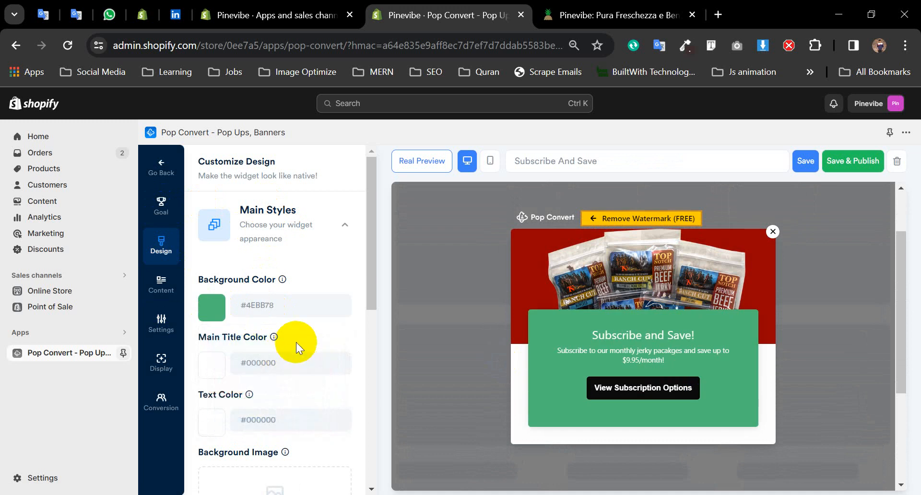
click(214, 310)
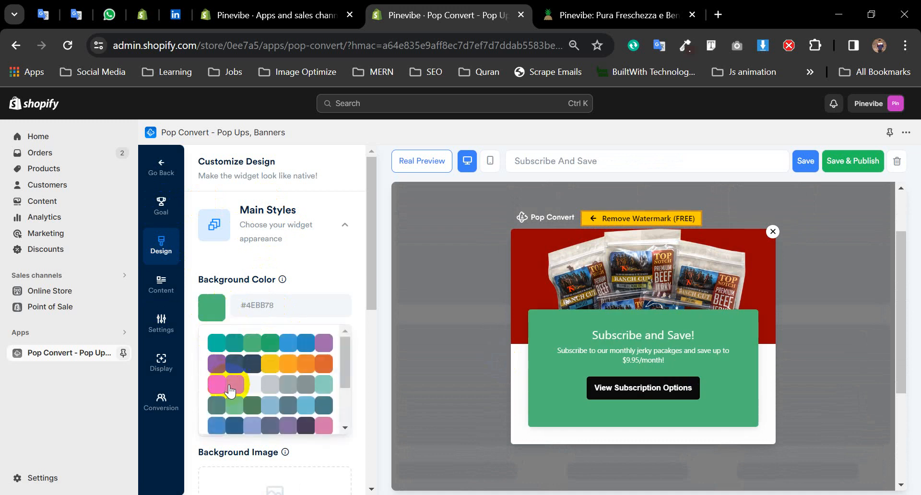
click(230, 386)
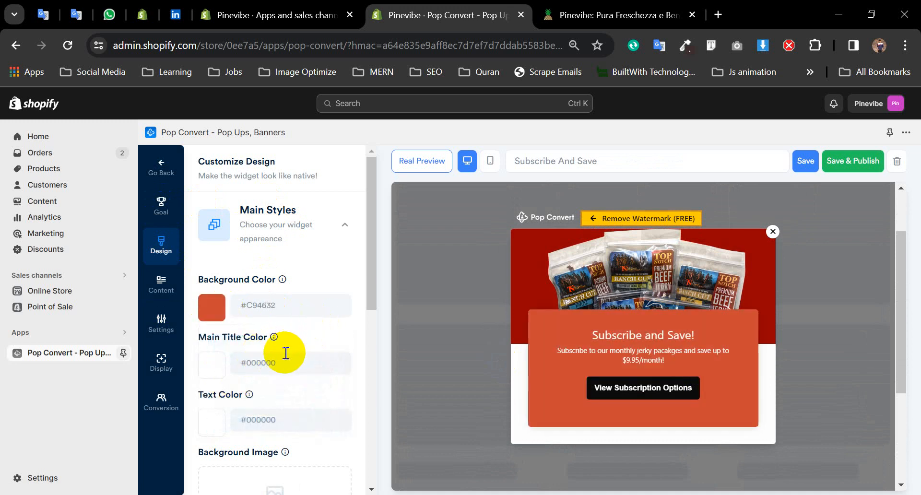
scroll(290, 364, down, 3)
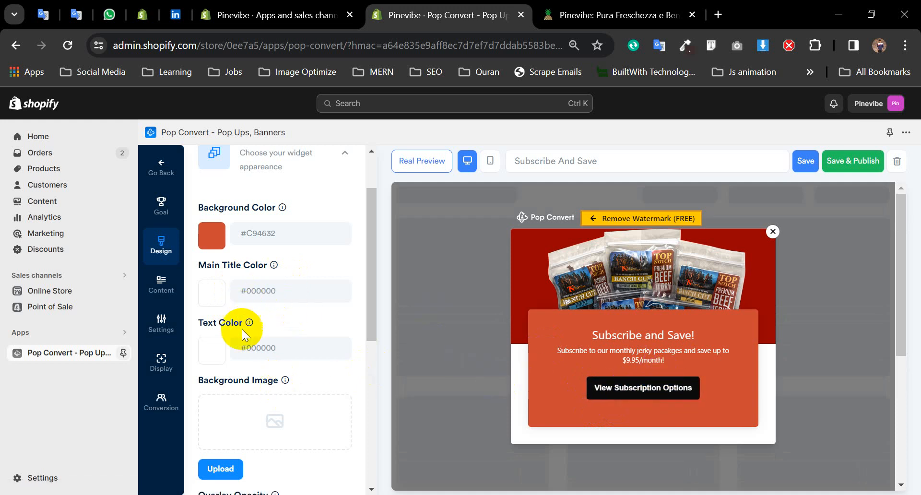
- Set the main title to #334658 and body text to #EFF4F7, then start a Background Image upload
click(211, 305)
click(270, 348)
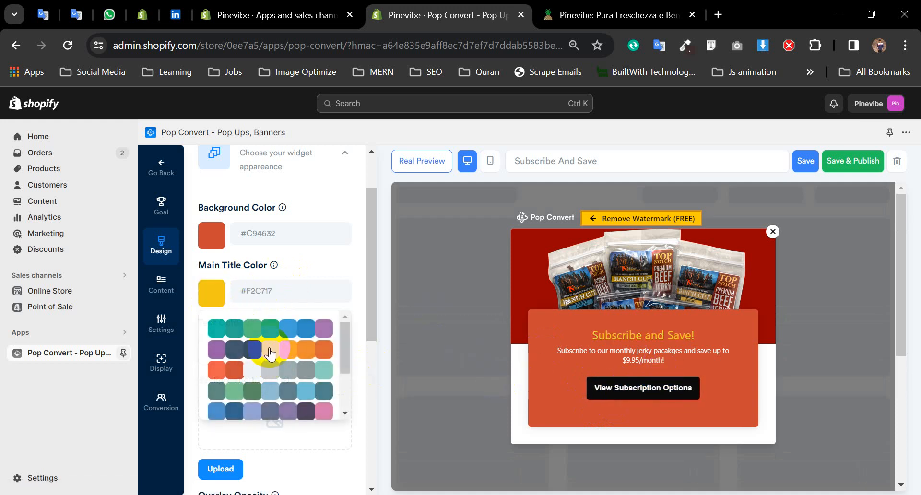
click(222, 305)
click(264, 353)
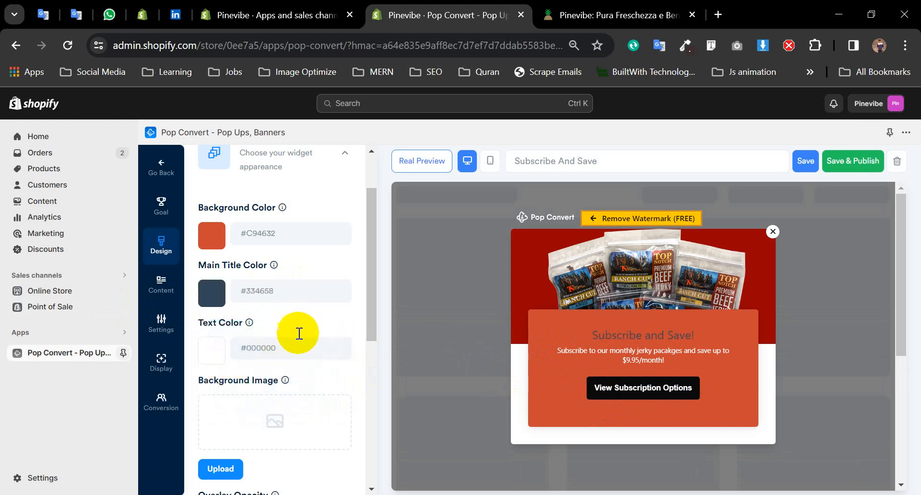
click(212, 349)
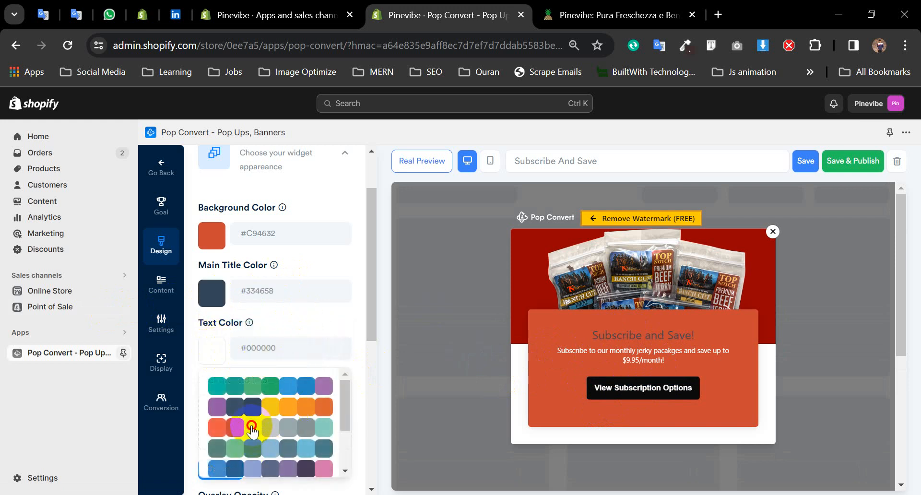
click(252, 427)
scroll(295, 355, down, 3)
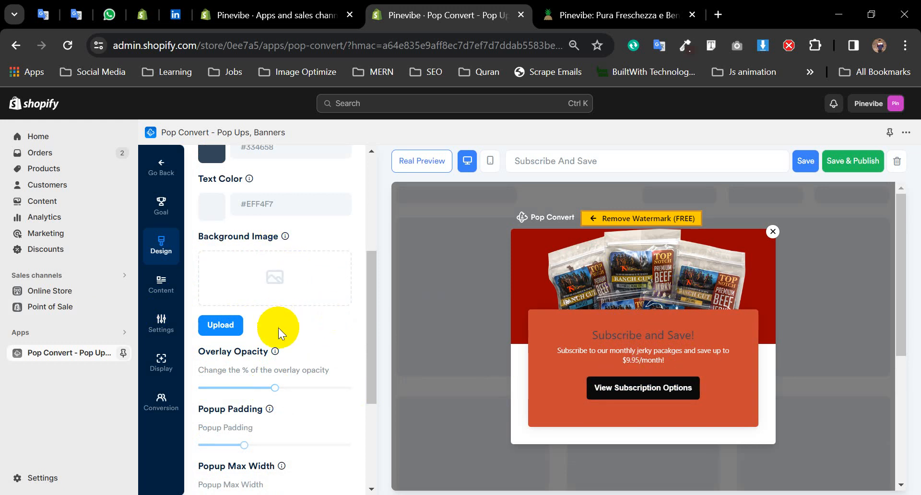
click(218, 324)
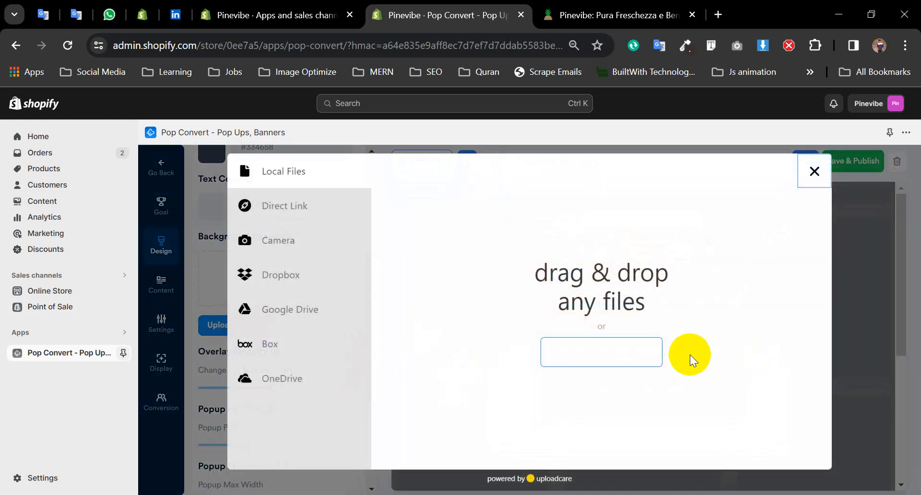
- Upload and crop pinevibe.png as the background image, then remove it again
click(643, 354)
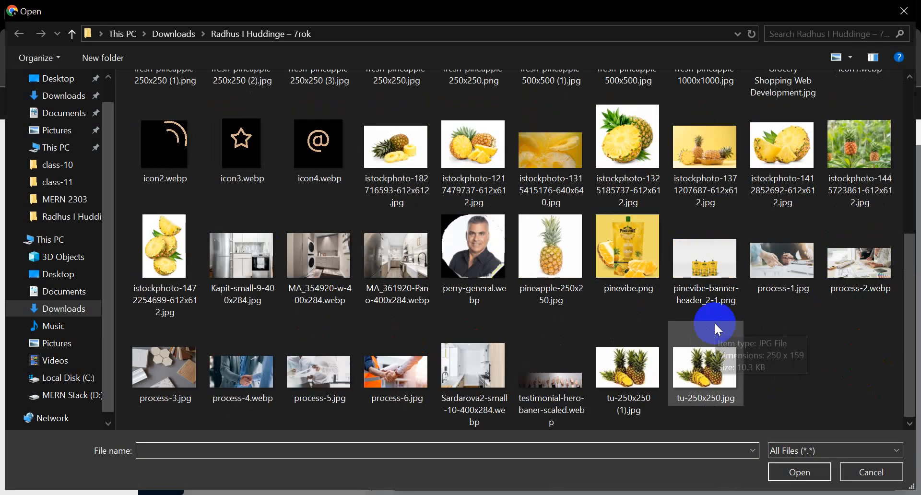
double_click(628, 250)
click(758, 439)
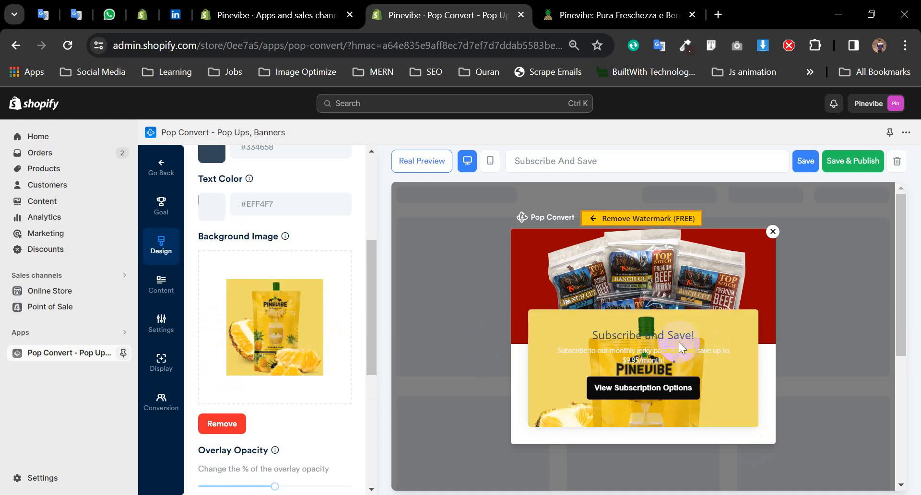
click(657, 398)
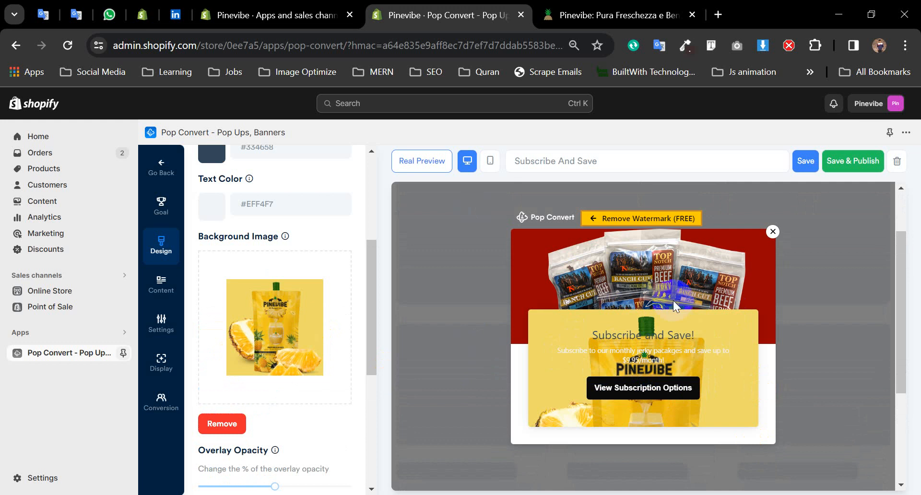
click(581, 290)
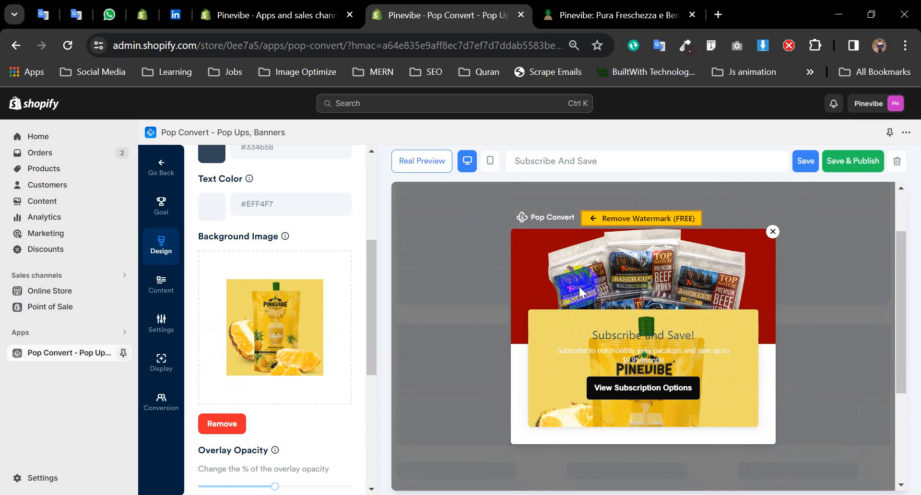
click(220, 424)
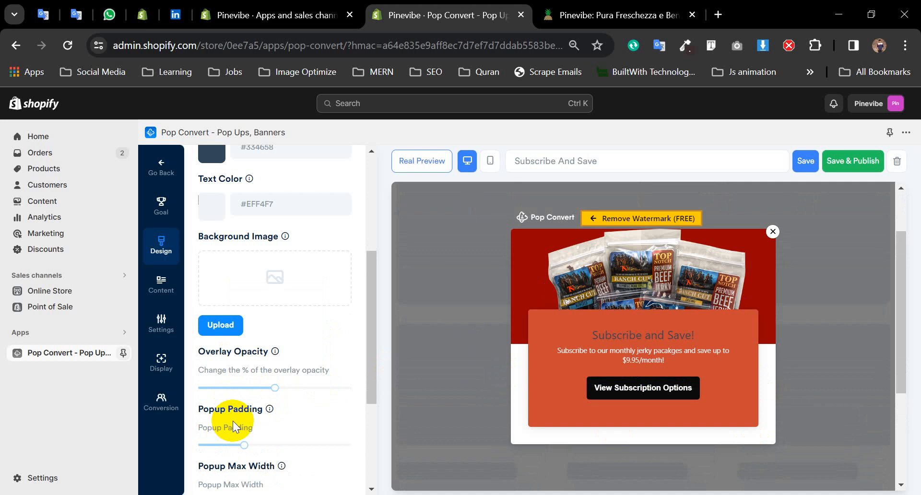
- Set the Hero Layout to No Hero
scroll(305, 329, down, 4)
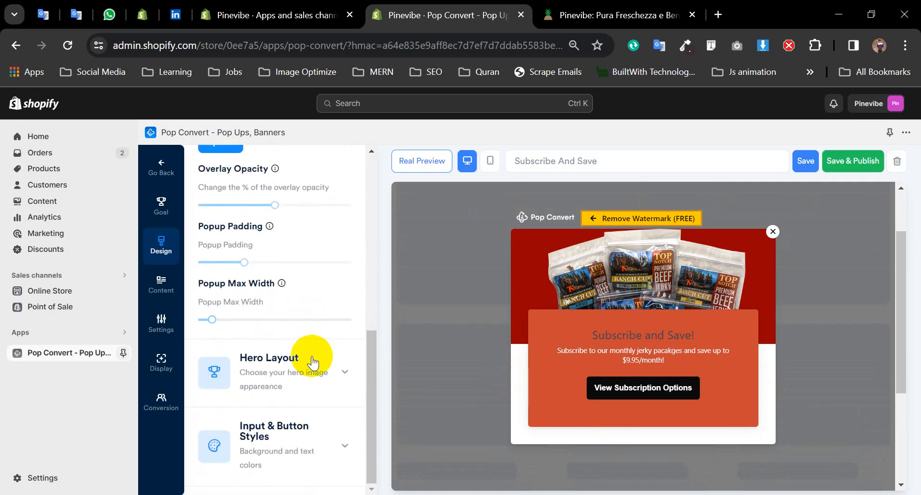
click(298, 379)
scroll(308, 354, down, 3)
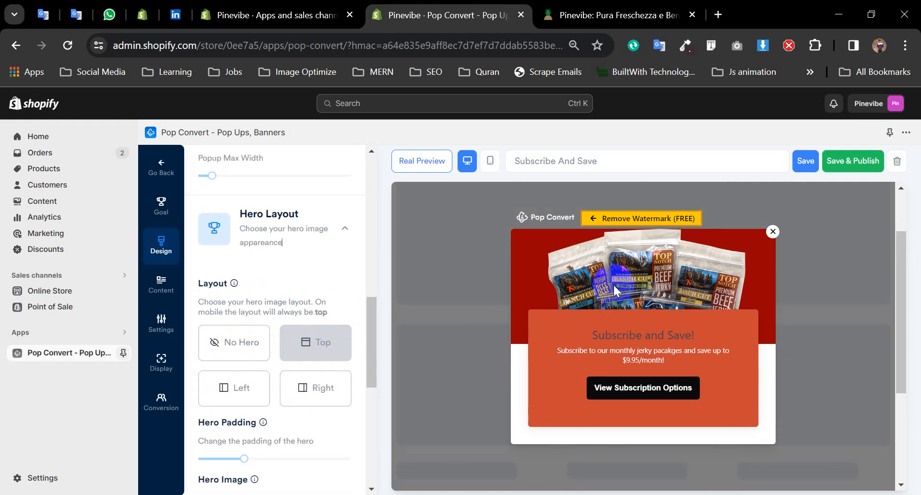
click(259, 349)
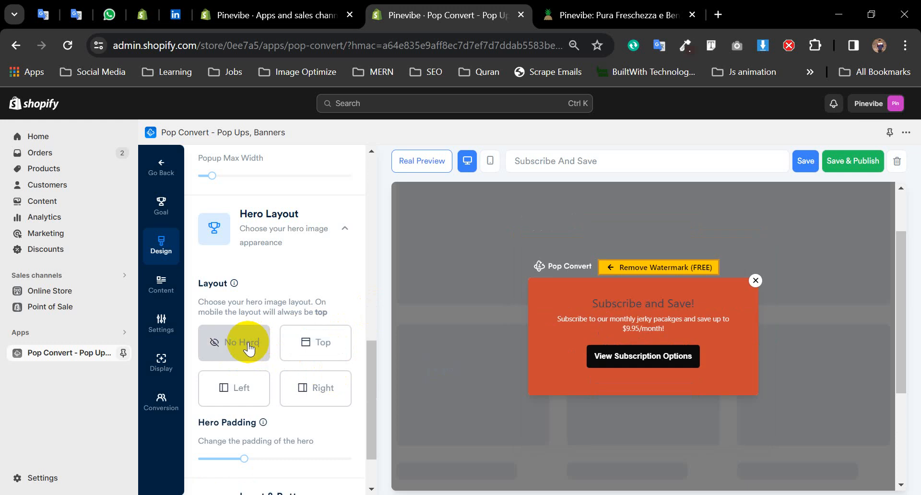
- Try the Right and Left hero layouts, keep No Hero, and raise hero padding to 33
click(329, 384)
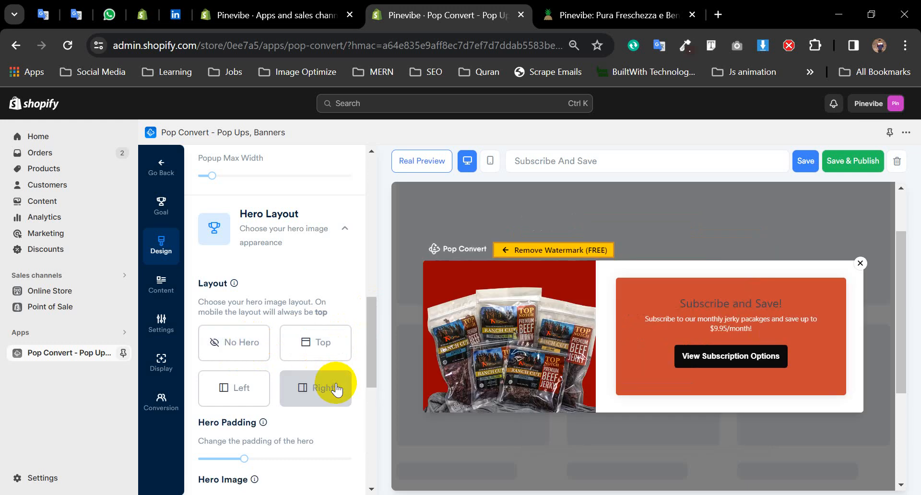
click(238, 401)
click(244, 346)
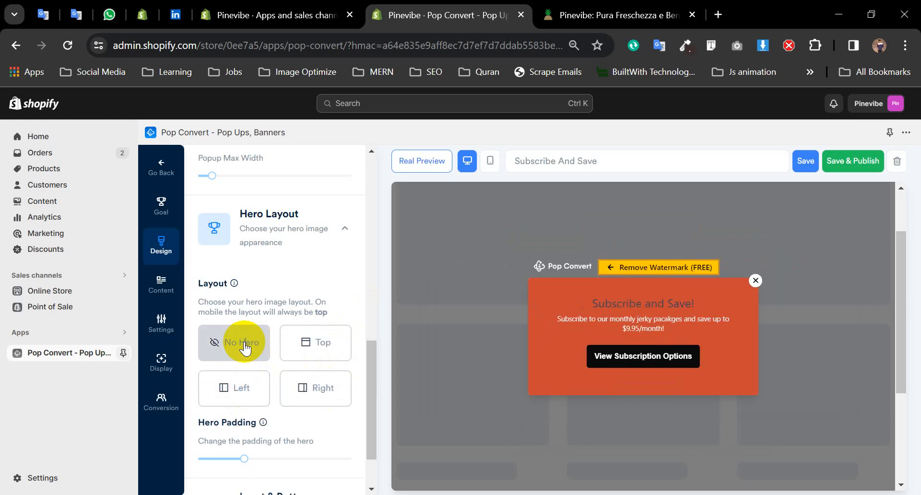
scroll(263, 374, down, 1)
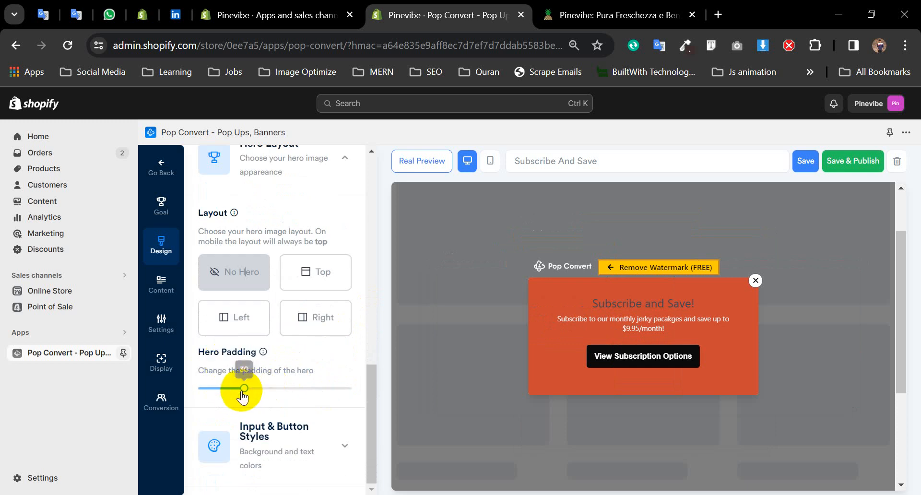
mouse_move(244, 389)
mouse_down()
mouse_move(272, 389)
mouse_move(248, 389)
mouse_up()
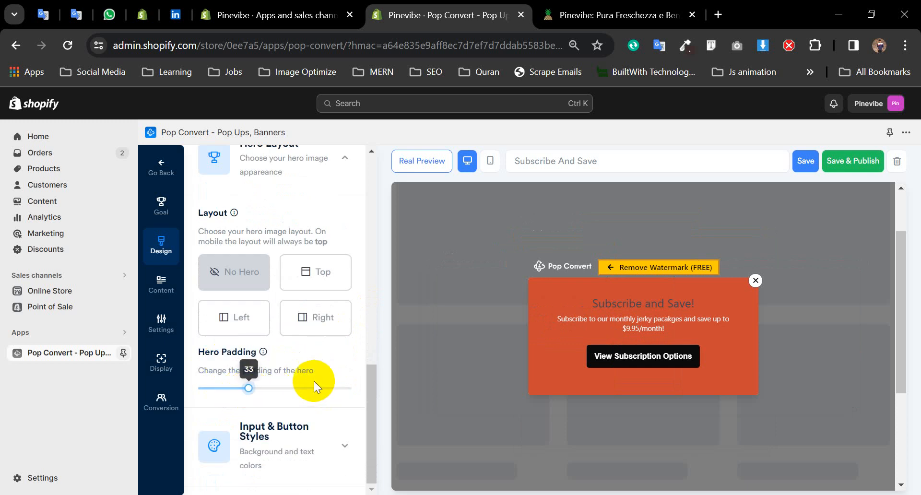
- Expand the Input & Button Styles settings, then switch to the popup's Goal settings
click(280, 429)
scroll(280, 422, down, 4)
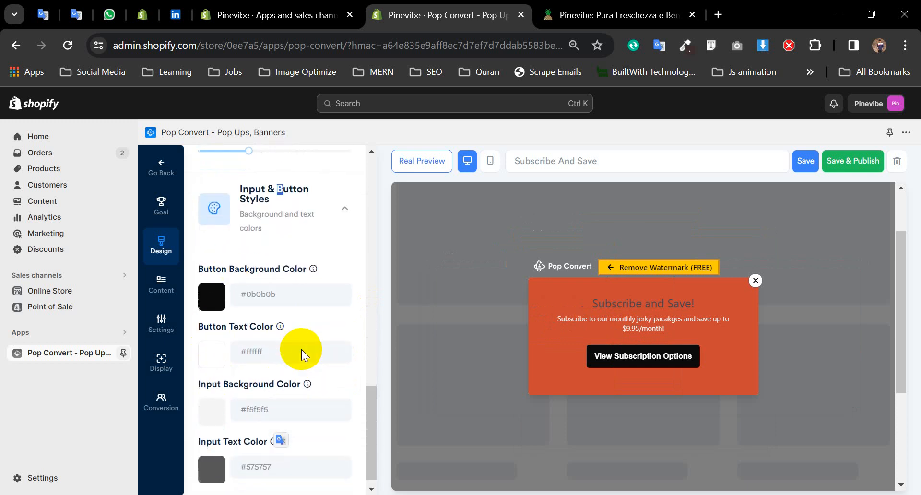
scroll(288, 307, up, 3)
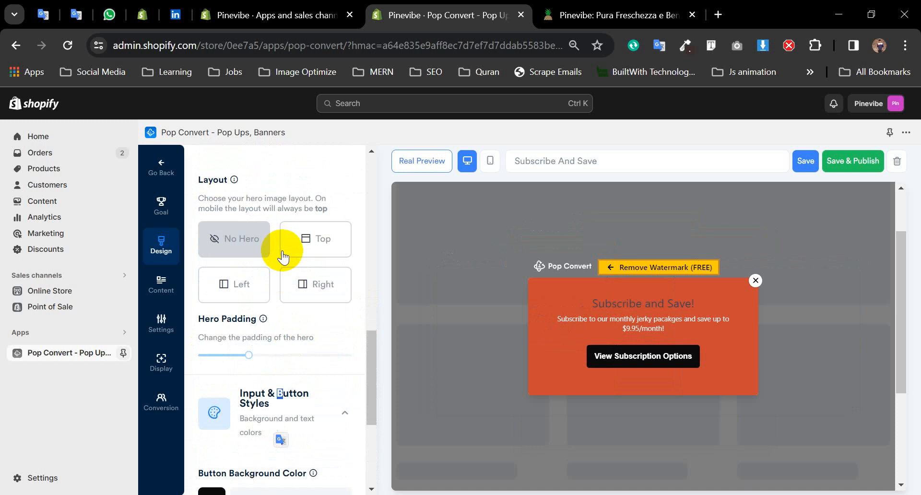
scroll(283, 251, up, 7)
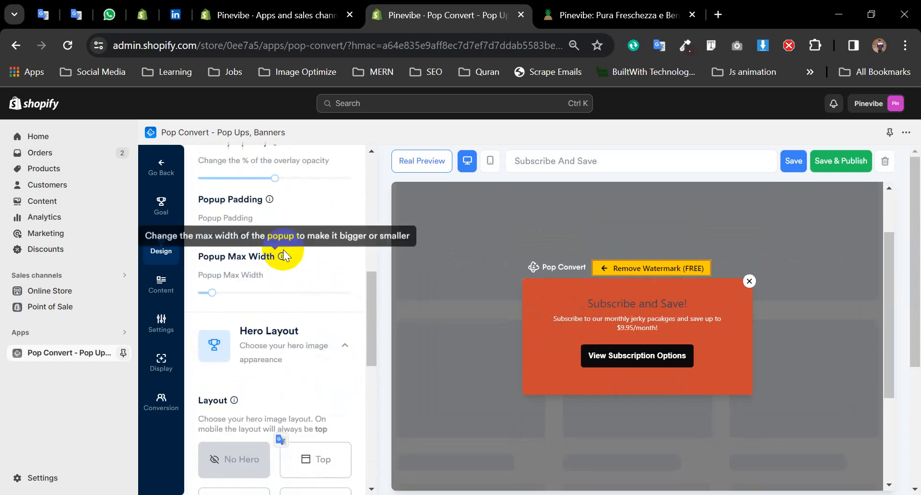
click(161, 207)
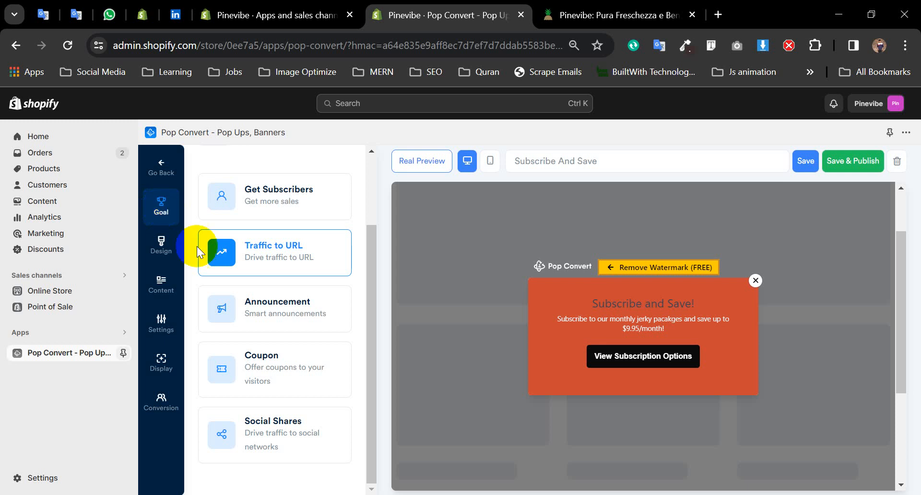
- Select the Coupon goal and review the preview's email signup, coupon box and social links
scroll(262, 259, up, 2)
scroll(278, 275, down, 2)
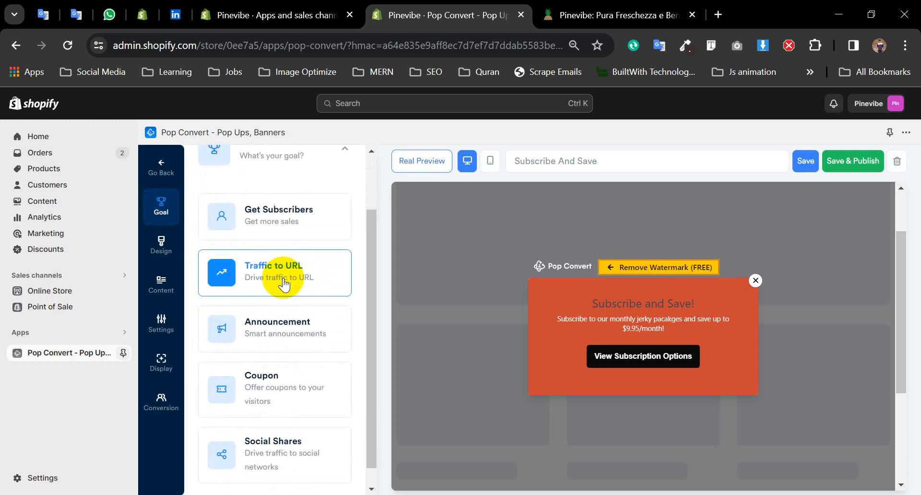
click(304, 390)
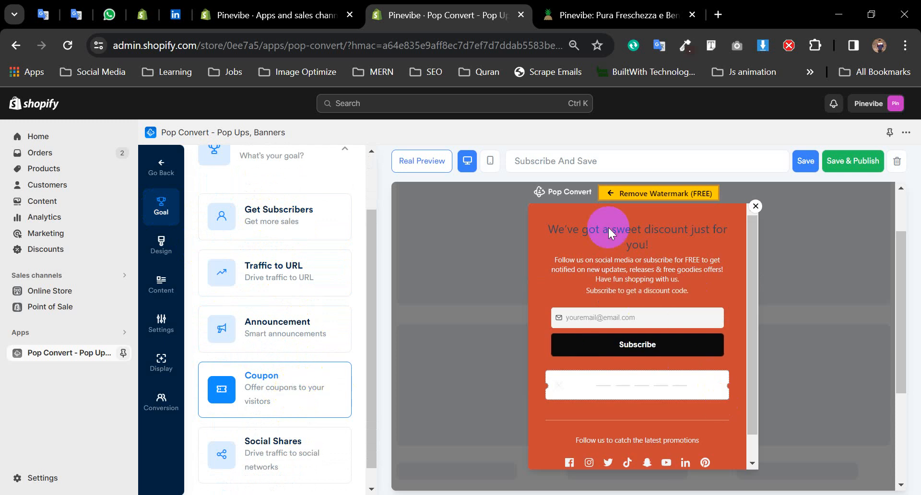
scroll(688, 343, down, 1)
scroll(686, 355, up, 1)
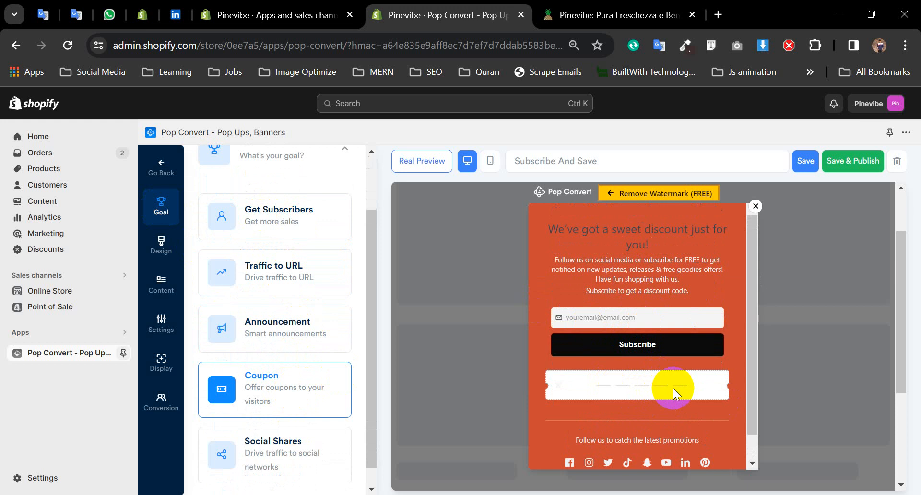
scroll(303, 374, down, 1)
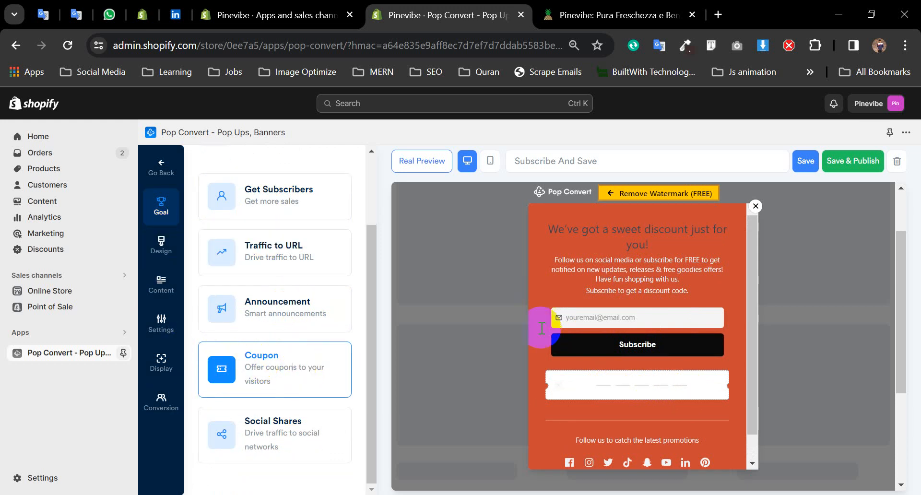
scroll(221, 307, up, 2)
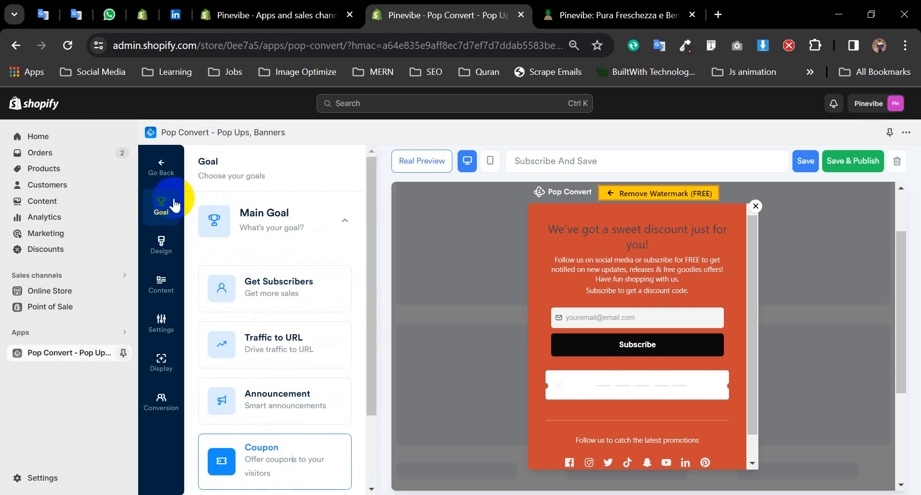
- In Design, change the popup background to dark slate blue #334658 after trying yellow and light grey
click(158, 253)
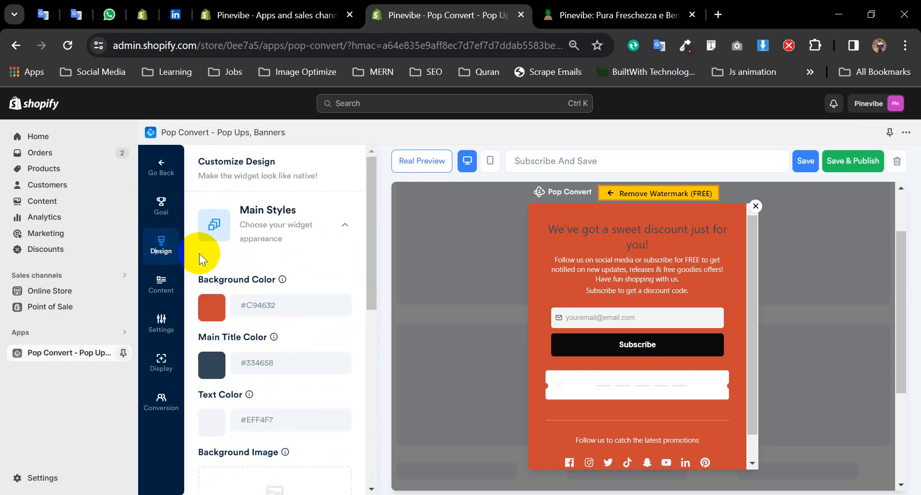
scroll(274, 307, down, 2)
click(209, 237)
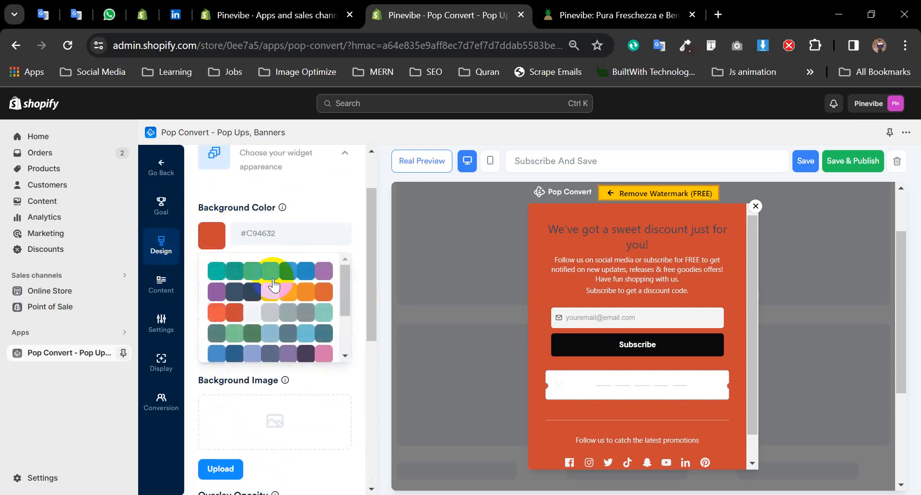
click(288, 292)
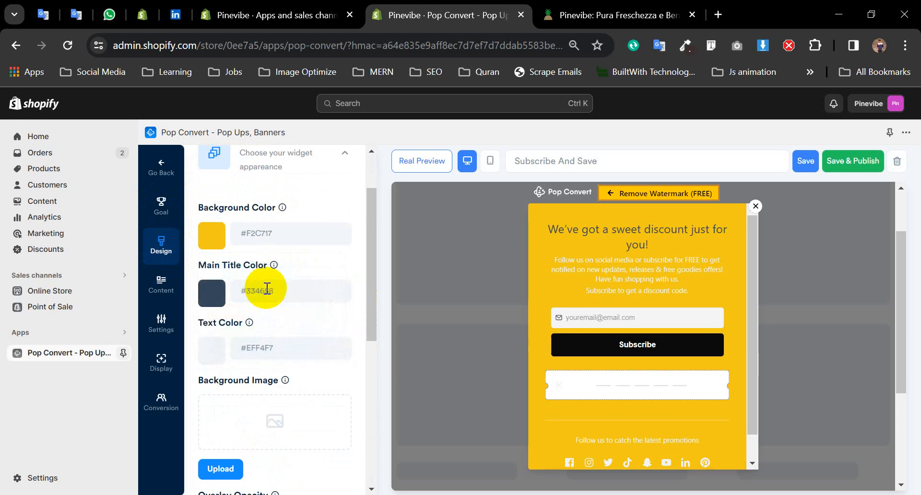
click(210, 237)
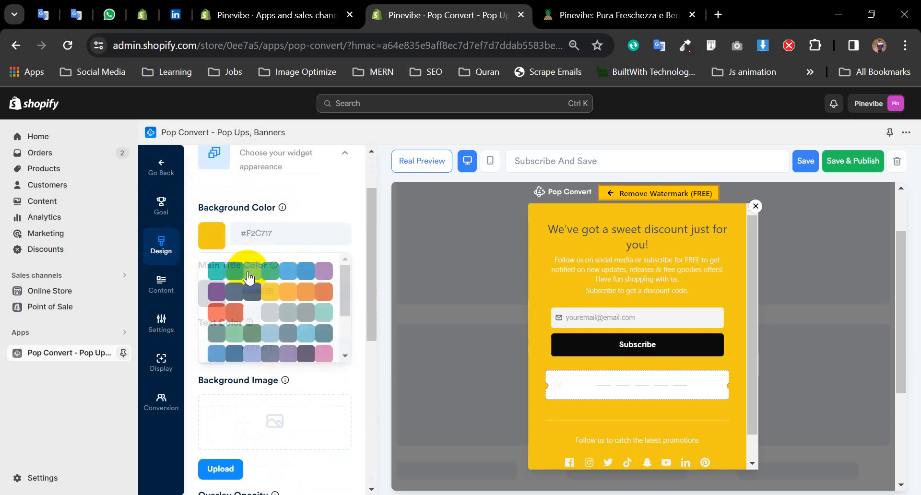
click(258, 318)
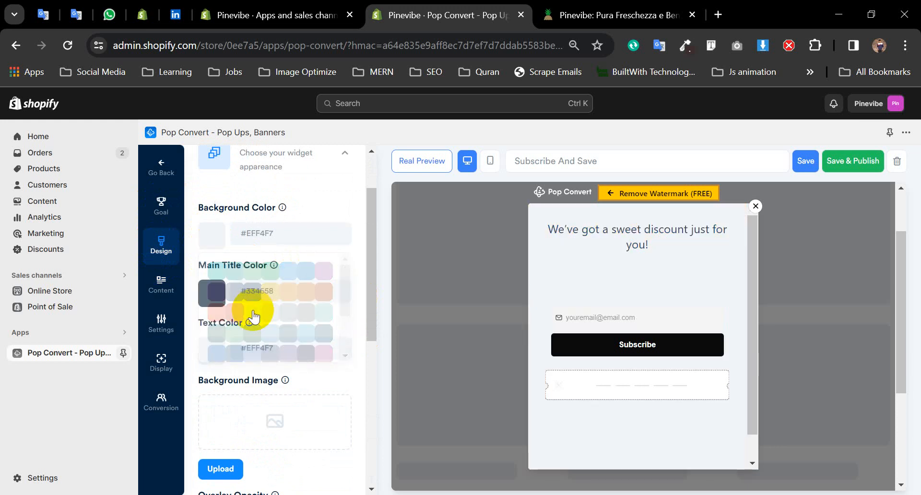
click(204, 247)
click(252, 294)
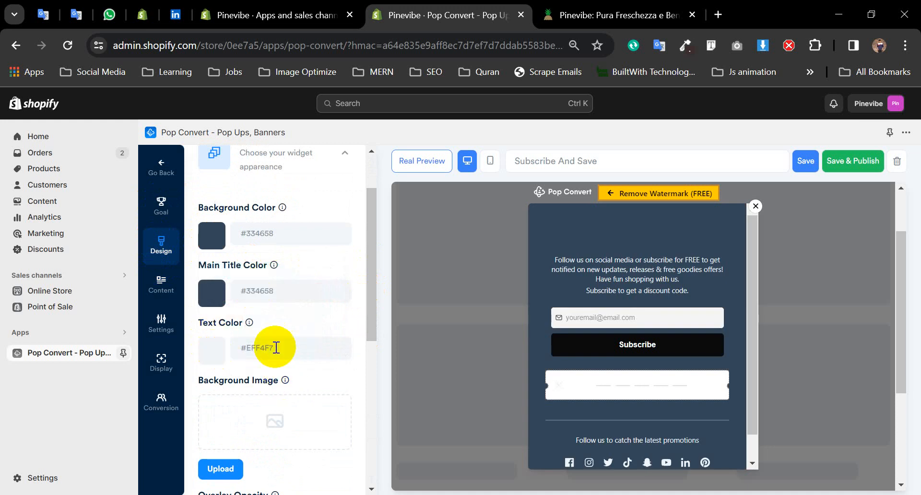
- Set the popup text colour to white #ffffff and overlay opacity to 45
click(210, 352)
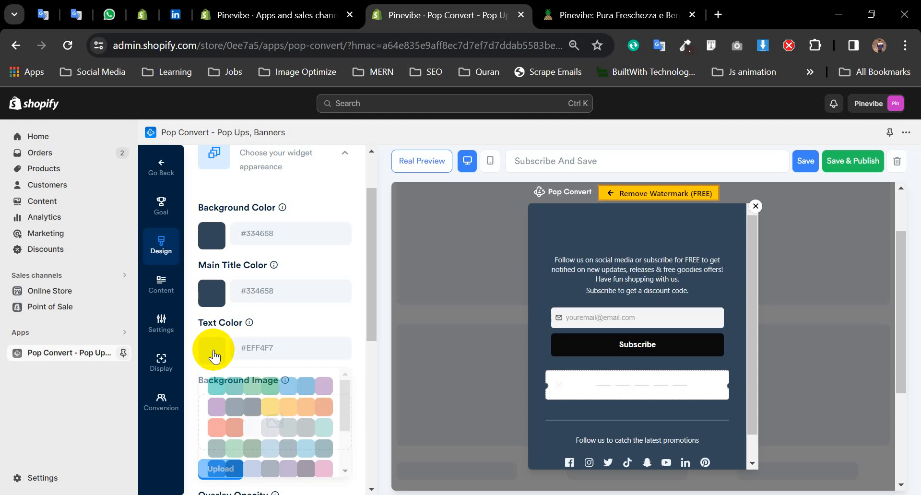
scroll(295, 432, down, 2)
scroll(295, 437, down, 2)
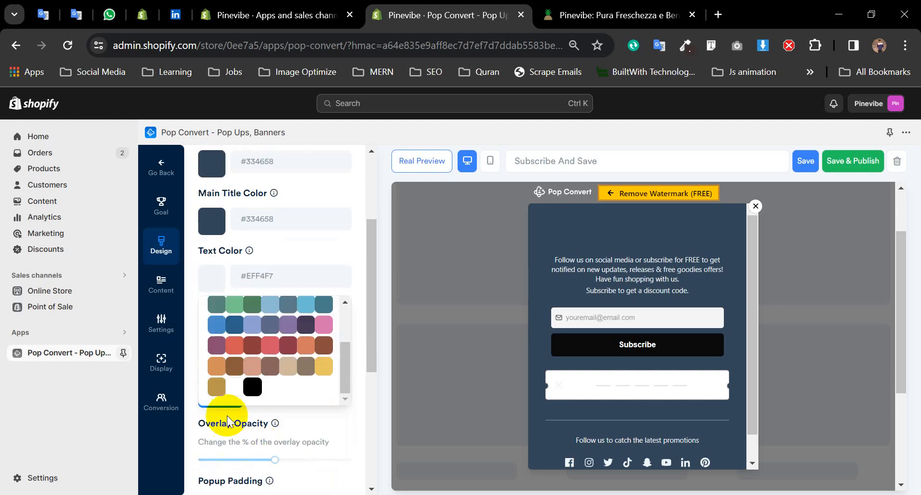
click(234, 386)
scroll(249, 350, down, 2)
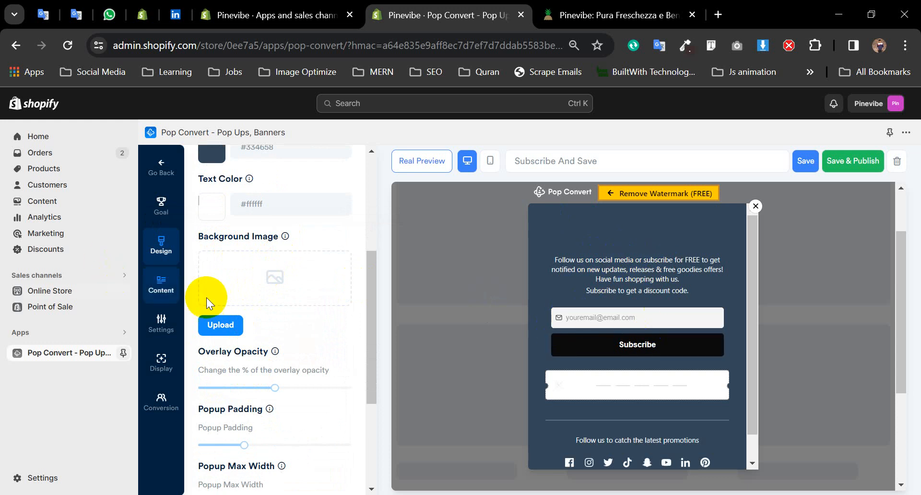
scroll(206, 297, down, 2)
mouse_move(275, 317)
mouse_down()
mouse_move(262, 312)
mouse_move(279, 322)
mouse_move(270, 327)
mouse_up()
scroll(290, 410, down, 2)
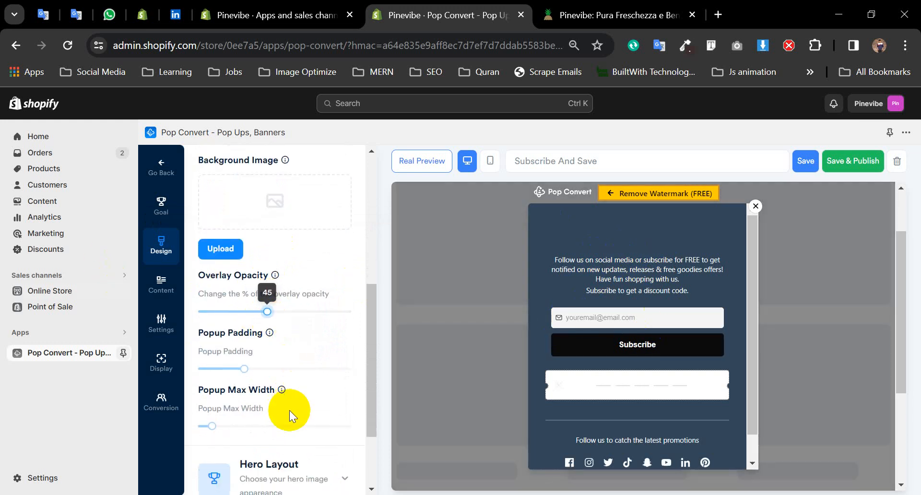
- Widen the popup to max width 484, try the Top hero layout, and return to No Hero
scroll(211, 372, down, 1)
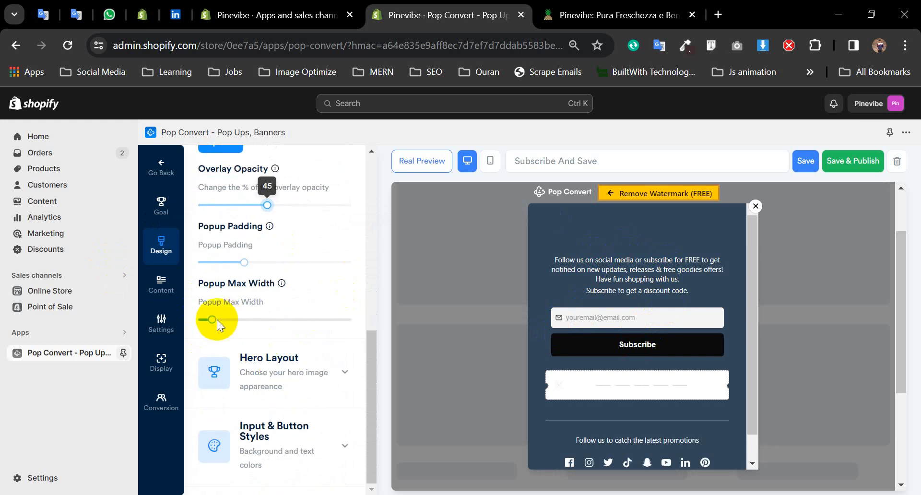
drag(214, 320, 240, 325)
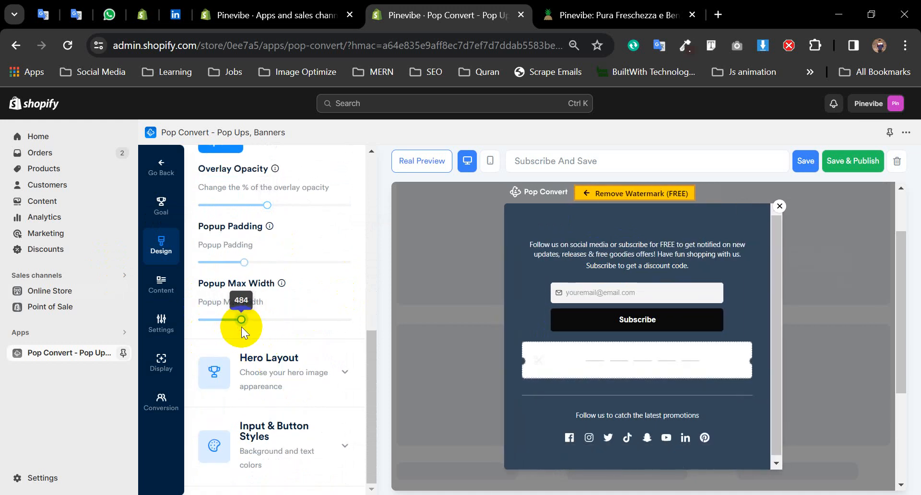
click(302, 383)
scroll(302, 381, down, 3)
click(317, 348)
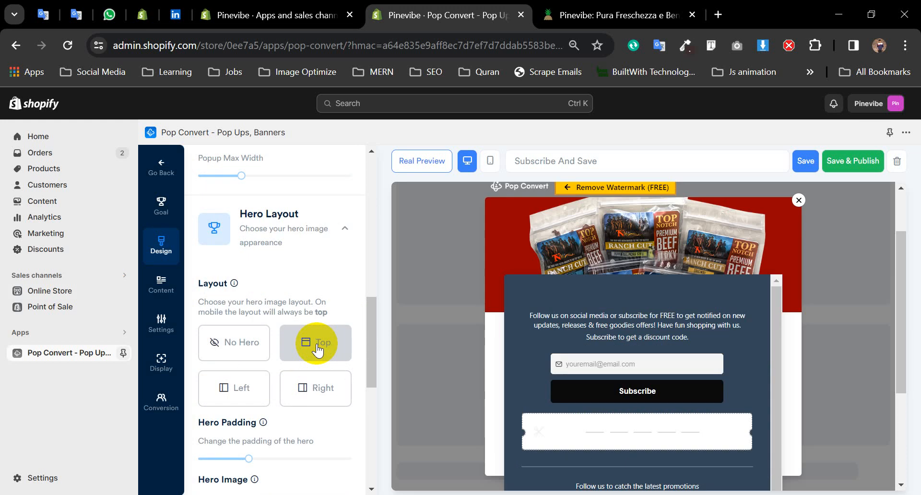
click(247, 355)
scroll(302, 336, down, 2)
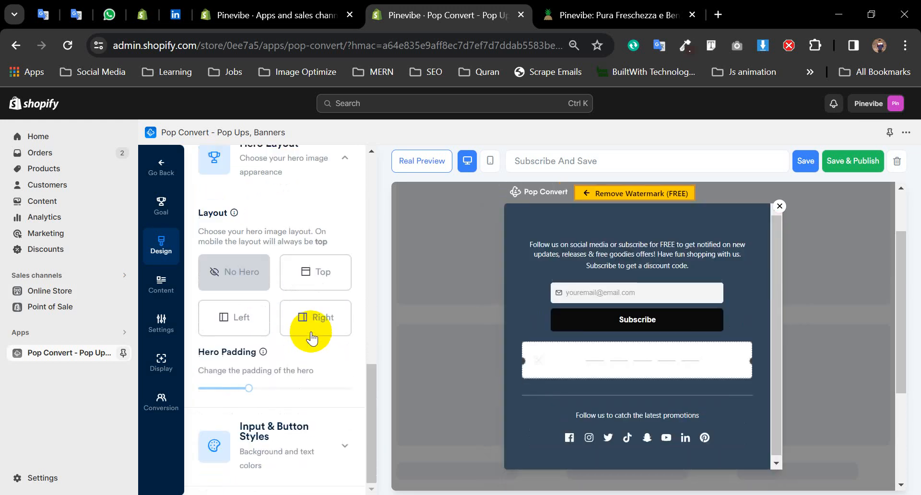
- Set the Subscribe button background colour to yellow #F2C717, then switch to Content
click(283, 438)
scroll(283, 384, down, 6)
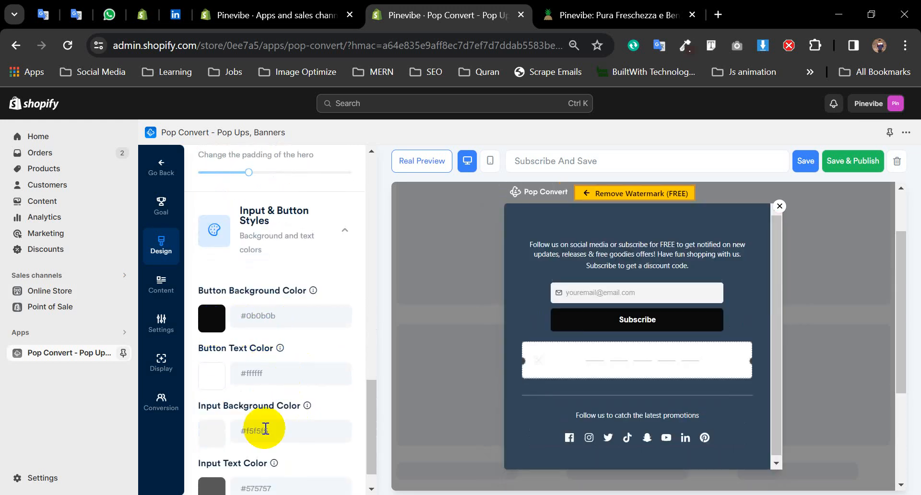
scroll(265, 429, down, 1)
click(223, 298)
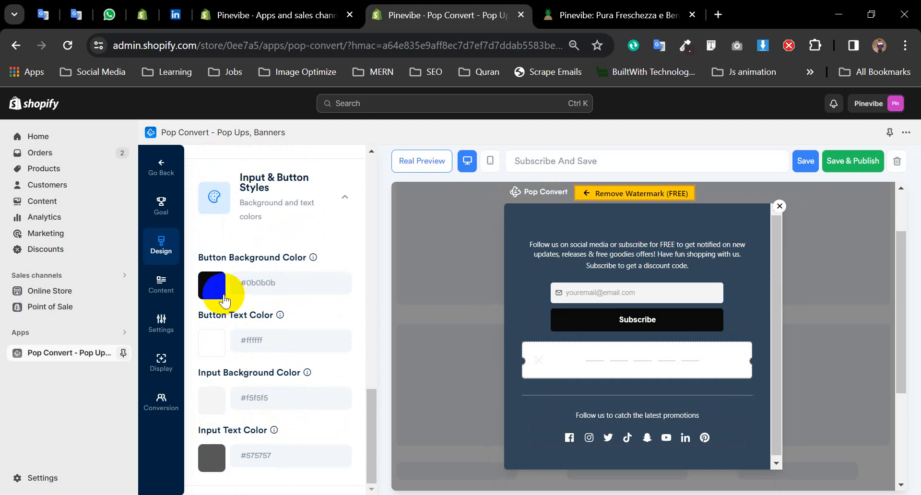
click(595, 323)
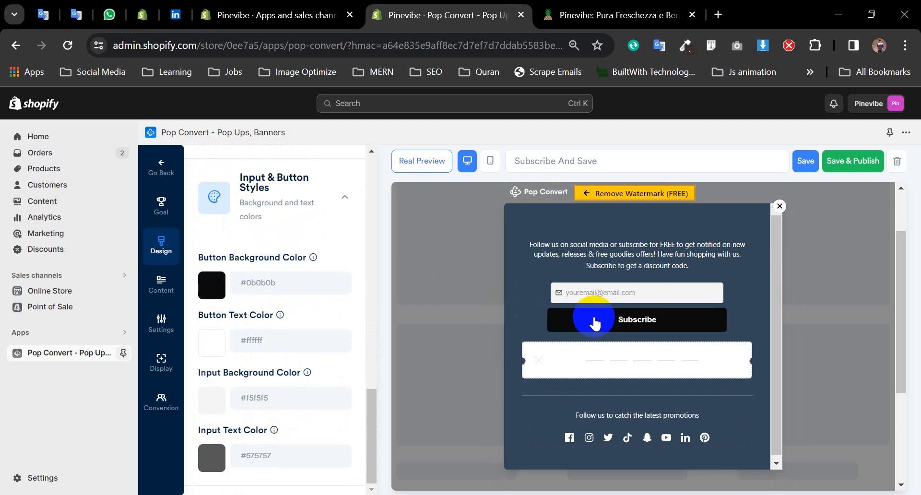
click(211, 286)
click(270, 343)
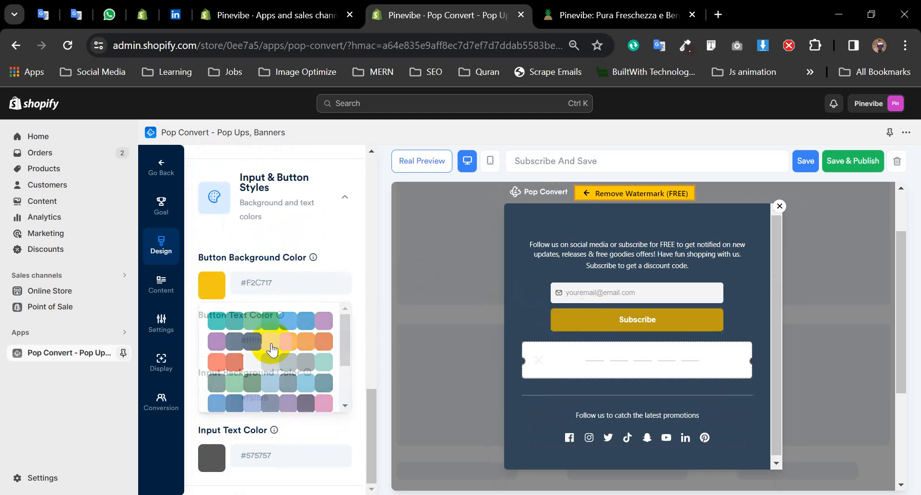
click(654, 319)
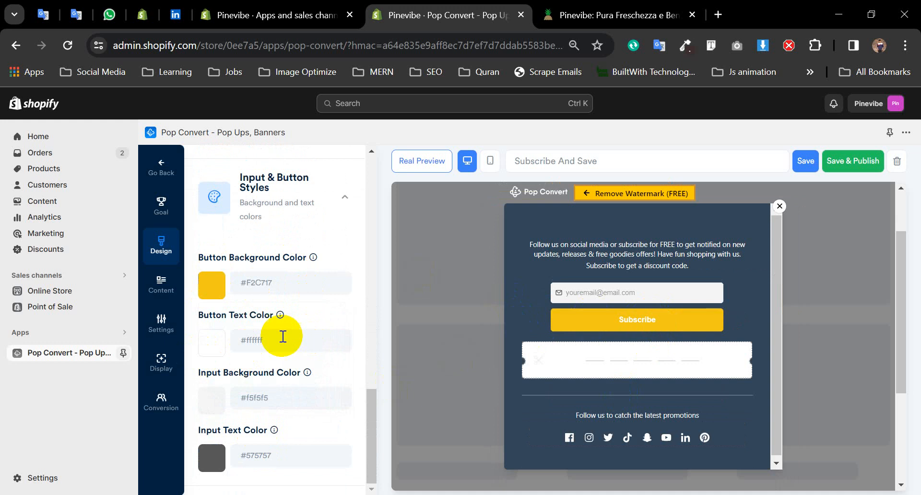
click(171, 300)
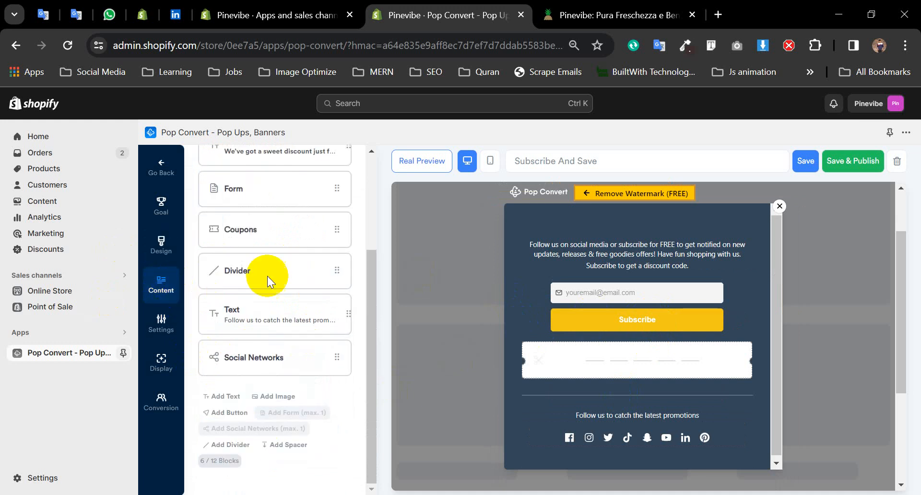
- Open the main text block and select its intro text
scroll(283, 278, up, 3)
click(286, 209)
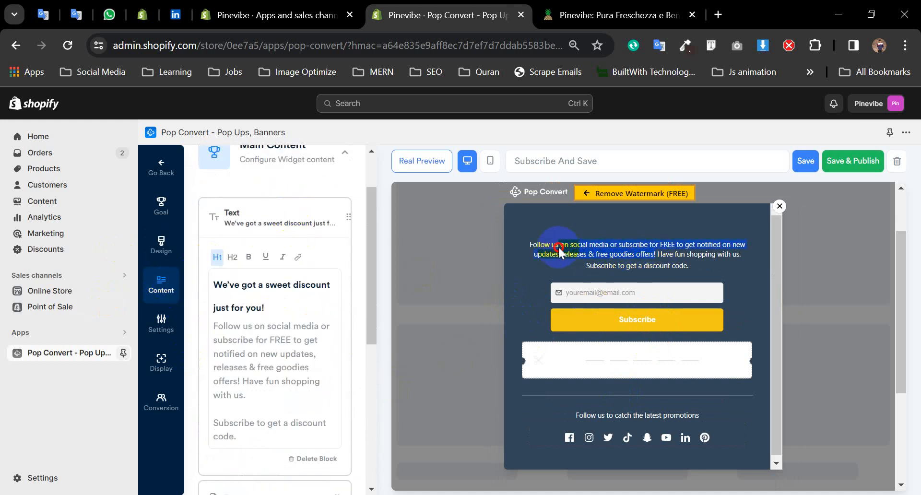
drag(559, 249, 649, 251)
click(249, 438)
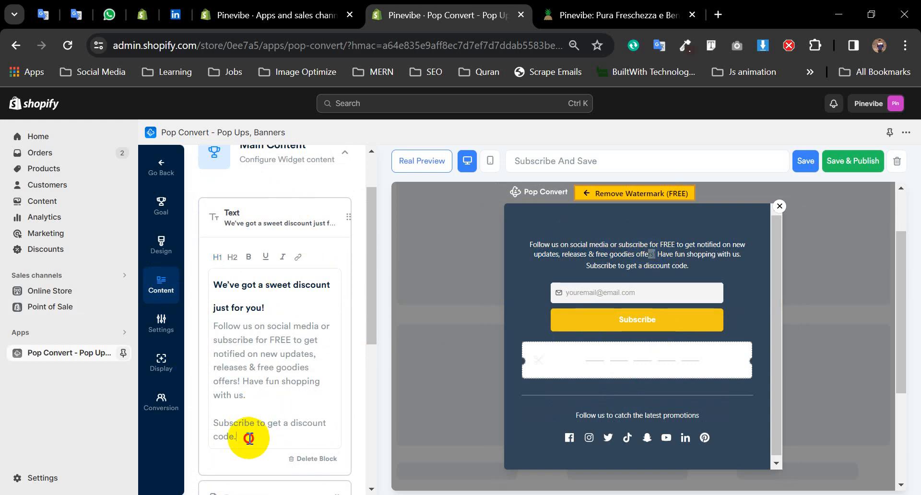
drag(249, 436, 200, 286)
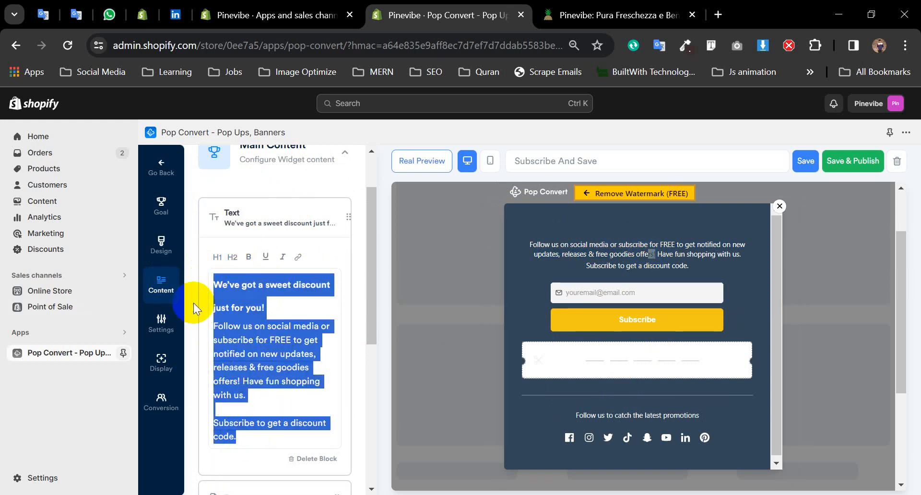
scroll(262, 240, down, 5)
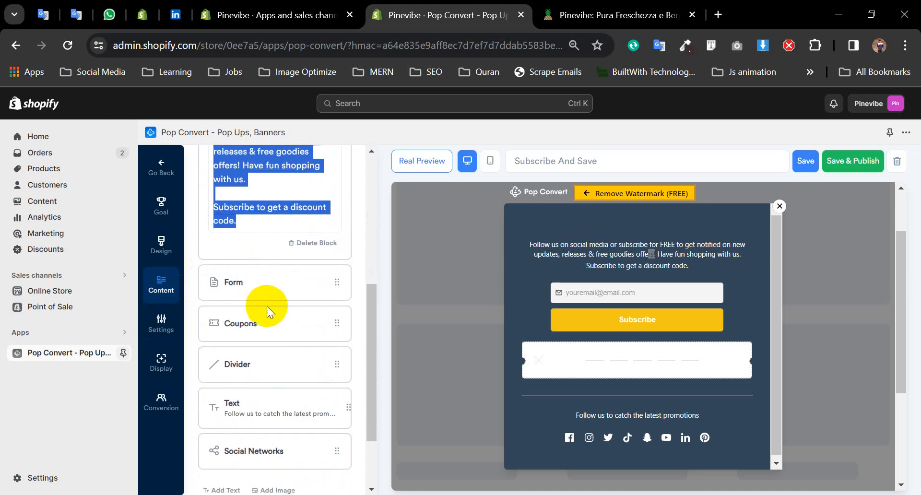
- Toggle the form's Name and Phone fields on and off, leaving only email, then select the coupon Code field
click(270, 287)
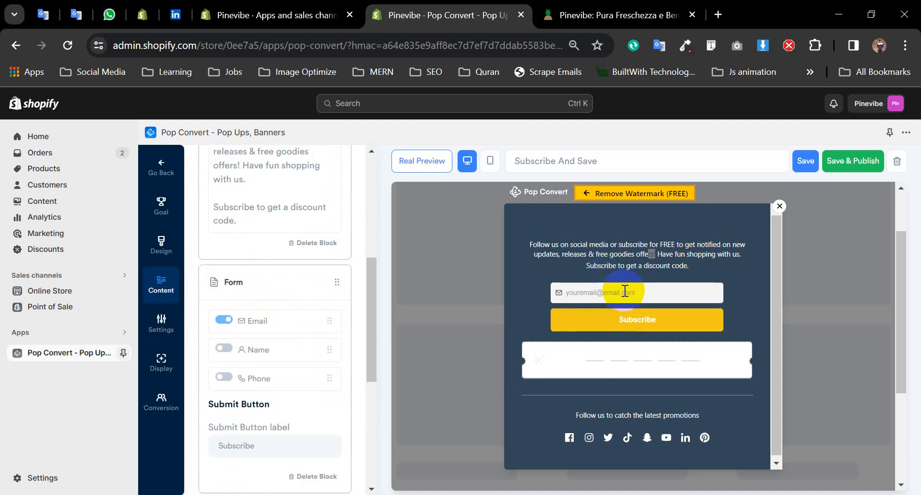
click(224, 348)
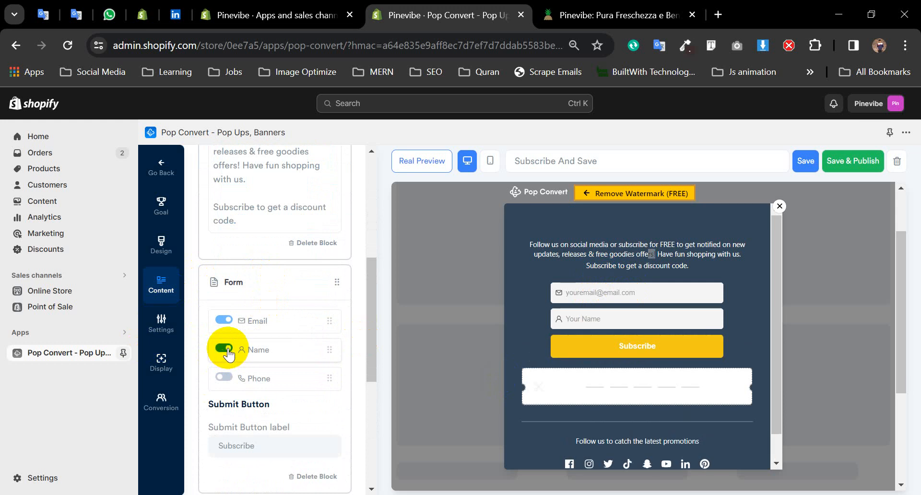
click(223, 378)
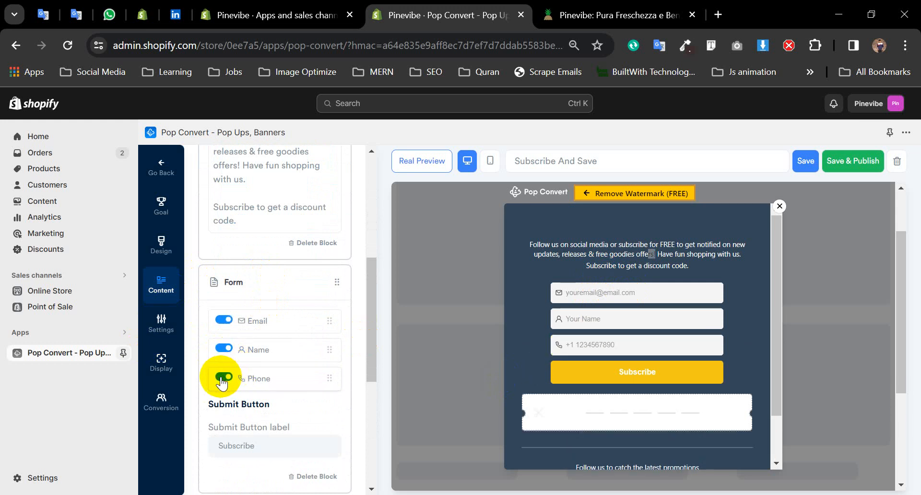
click(223, 377)
click(224, 349)
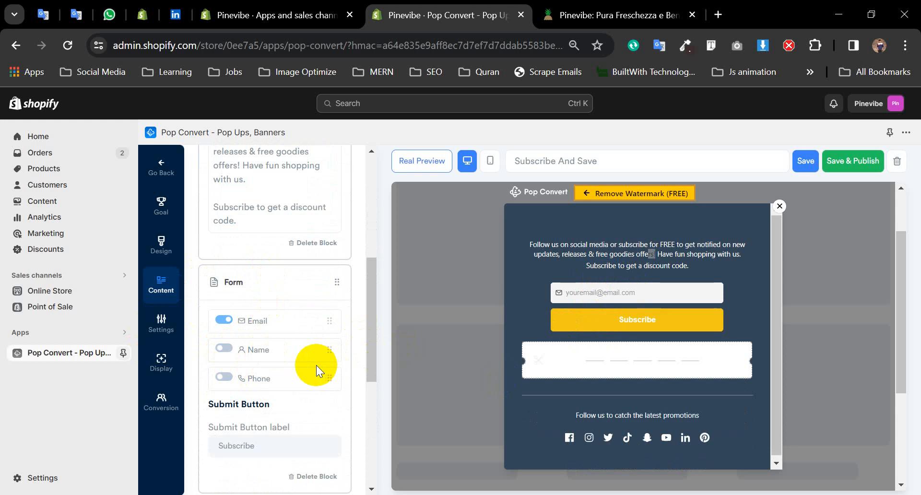
scroll(316, 369, down, 3)
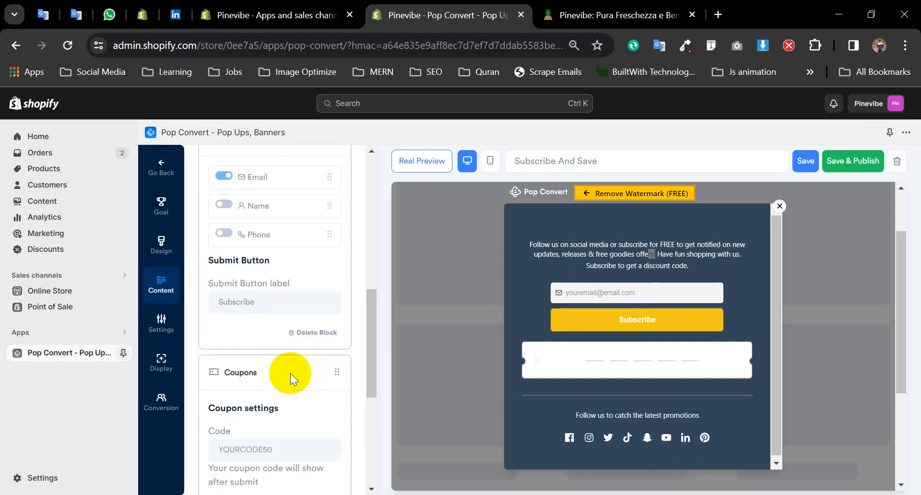
scroll(293, 355, down, 5)
click(292, 235)
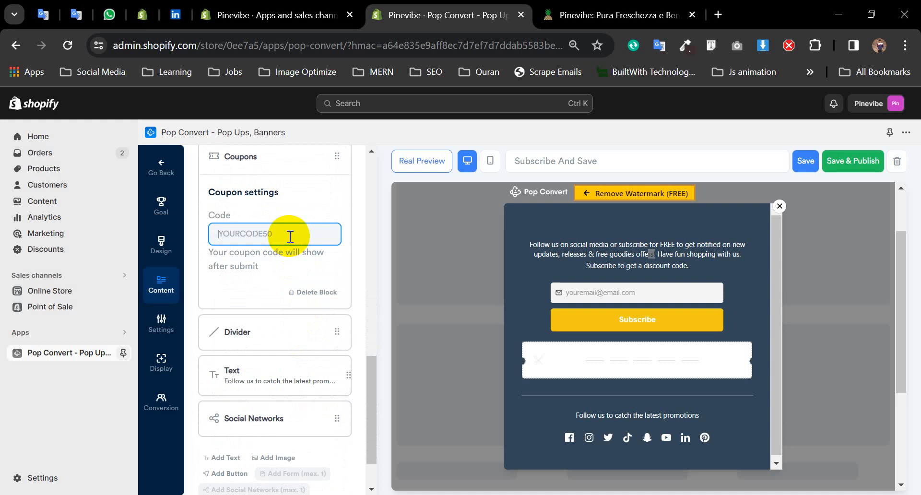
click(267, 14)
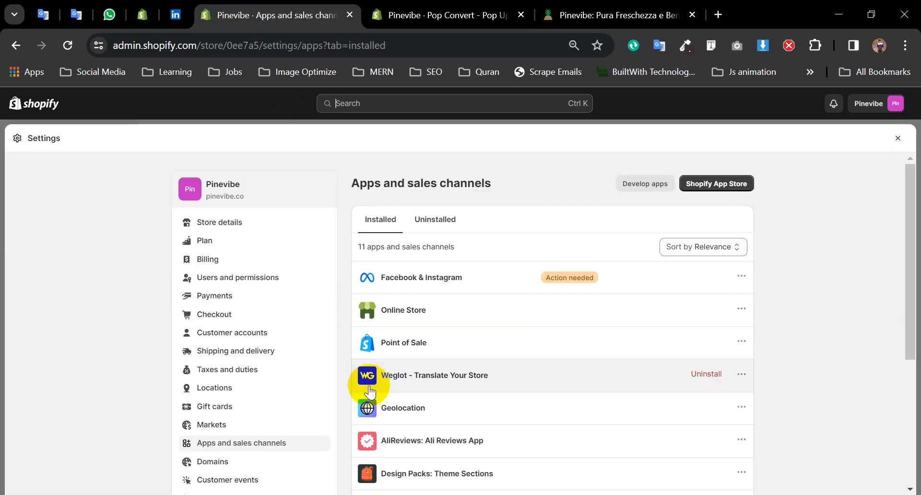
click(897, 141)
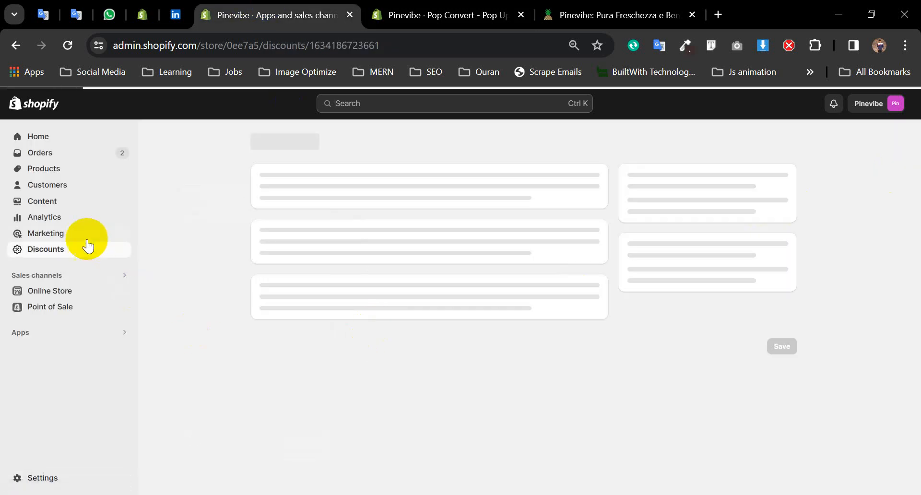
click(70, 253)
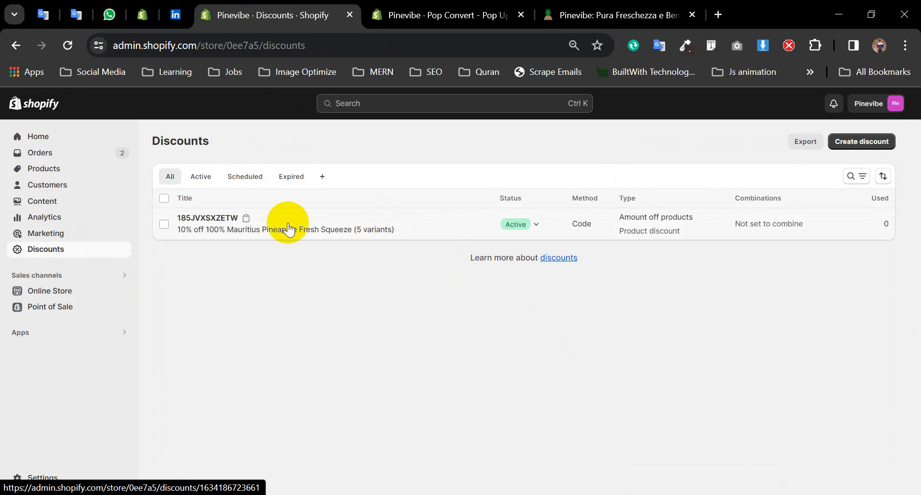
click(327, 222)
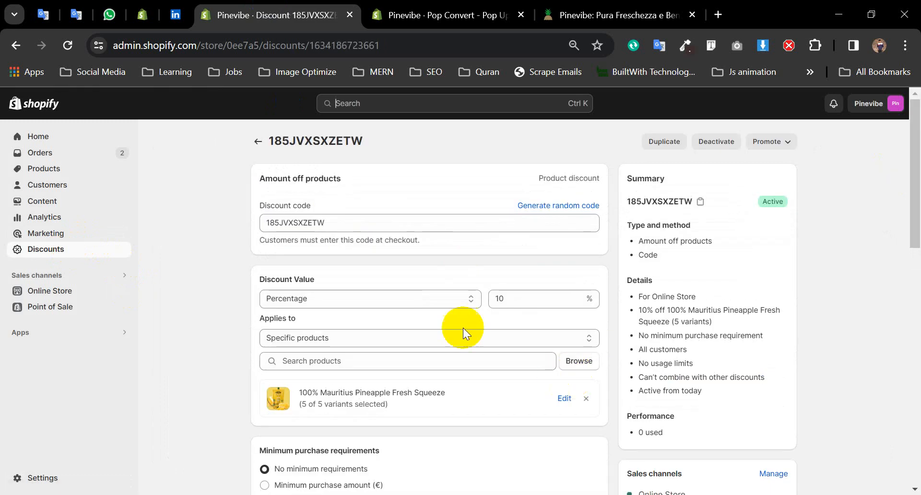
click(701, 201)
click(480, 15)
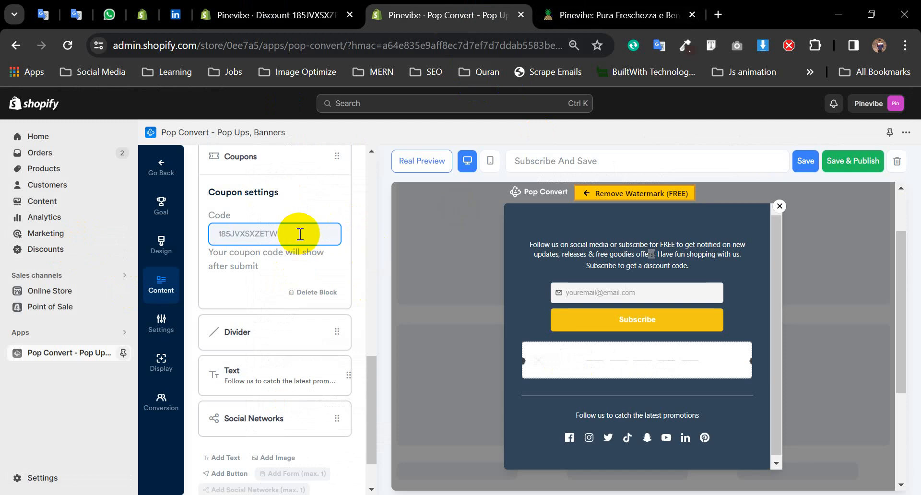
- Switch off the Twitter, TikTok, Snapchat and YouTube icons under Social Networks
scroll(238, 390, down, 2)
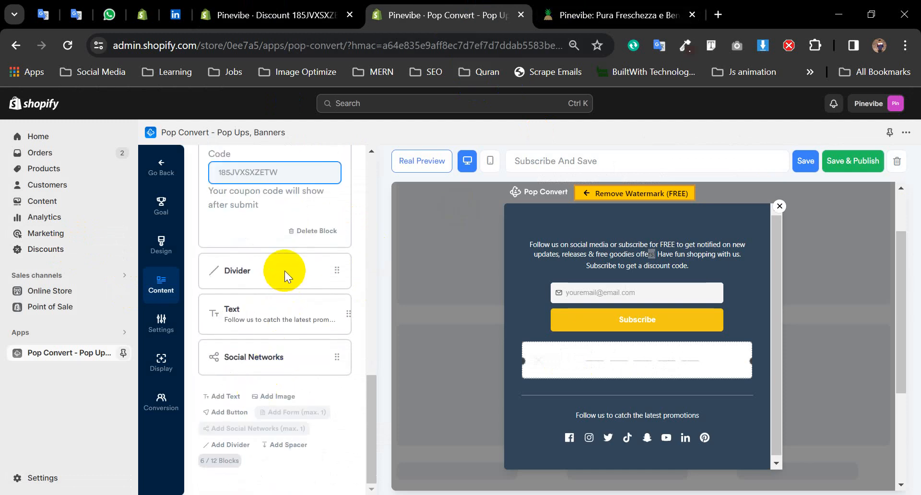
click(269, 312)
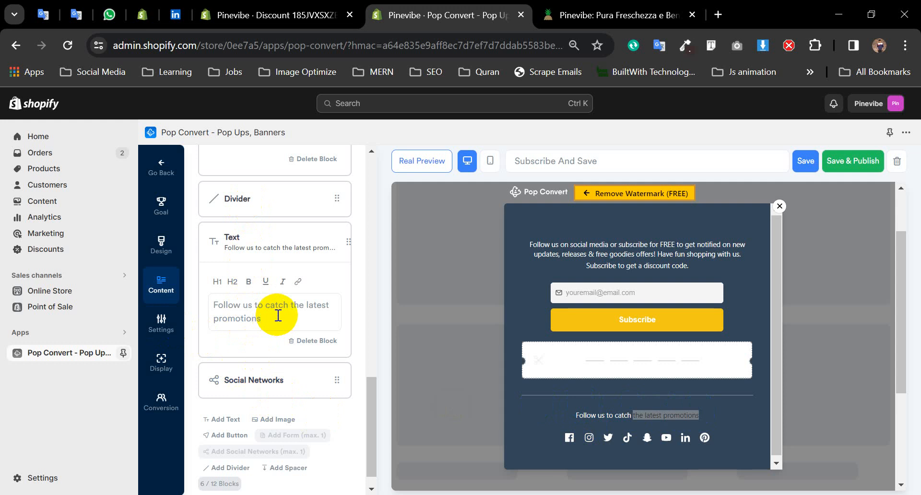
click(273, 365)
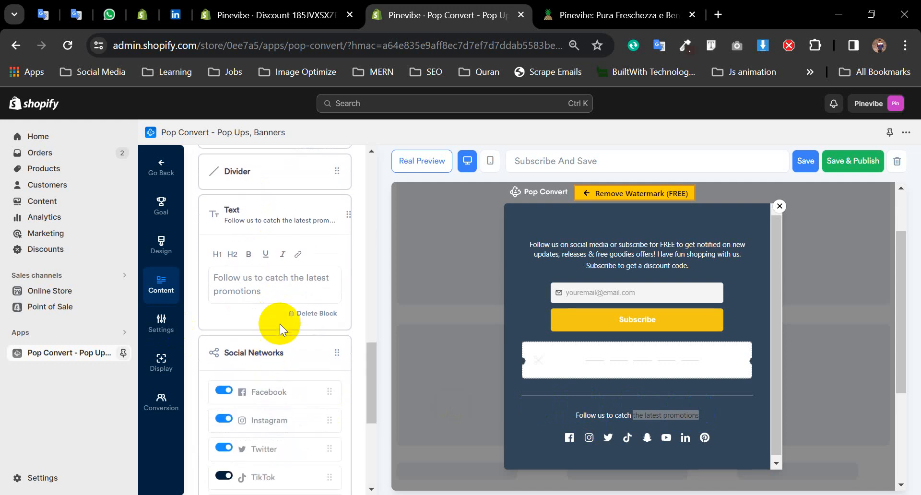
click(222, 309)
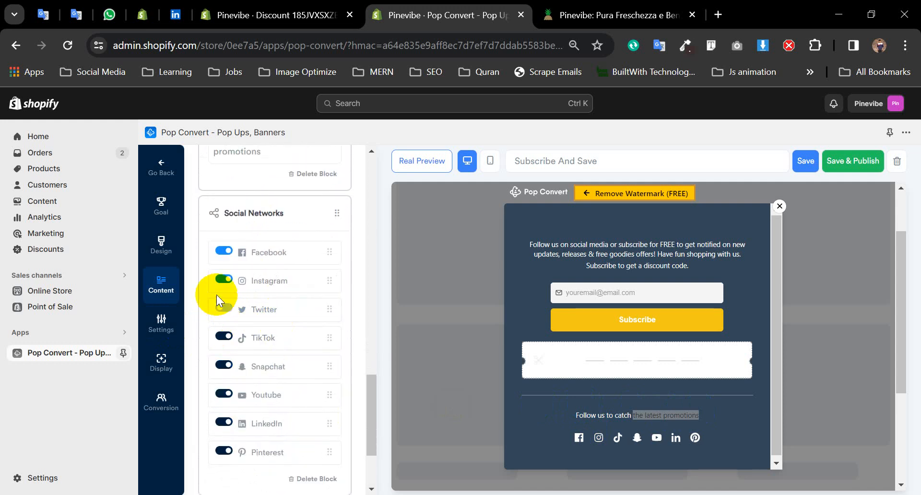
click(223, 336)
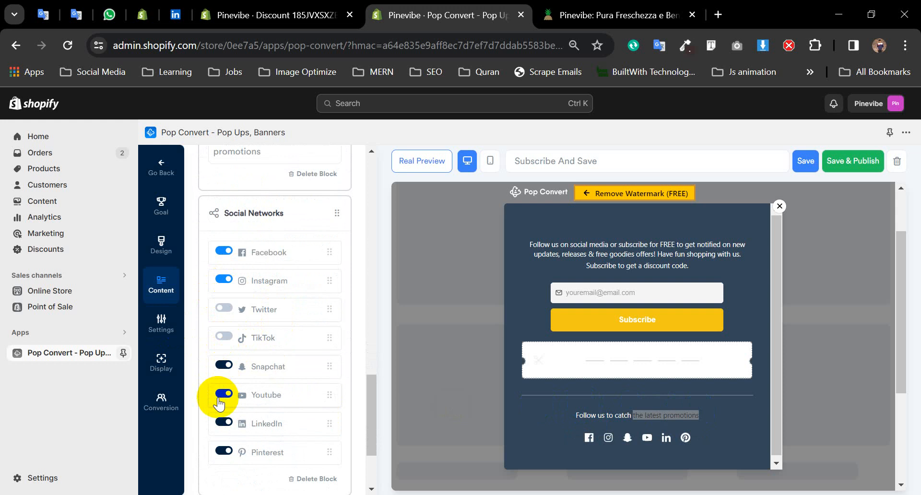
click(222, 394)
click(223, 364)
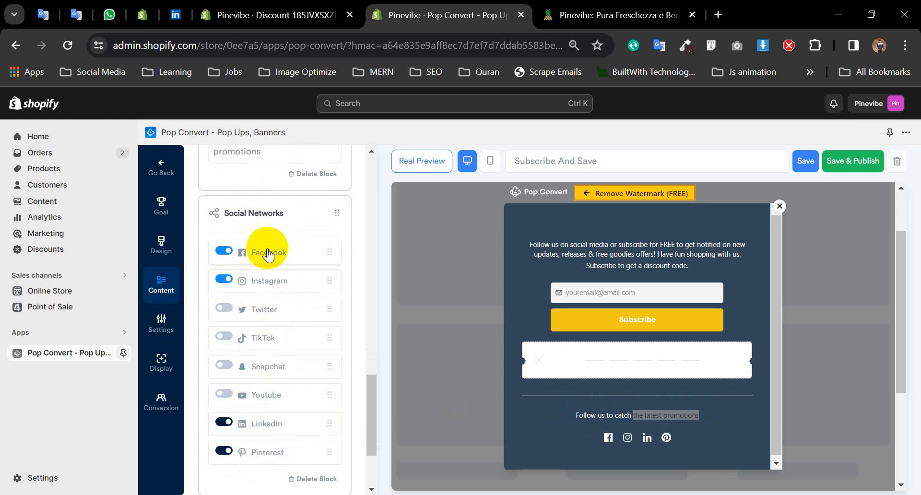
- Review the Facebook and Instagram link URL fields, removing a stray character
click(259, 253)
click(277, 287)
text(a)
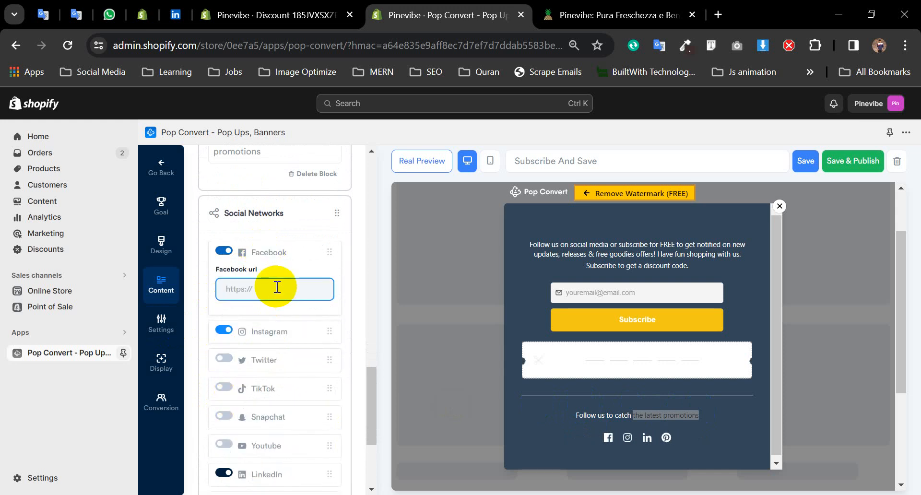
click(270, 332)
click(273, 318)
text(a)
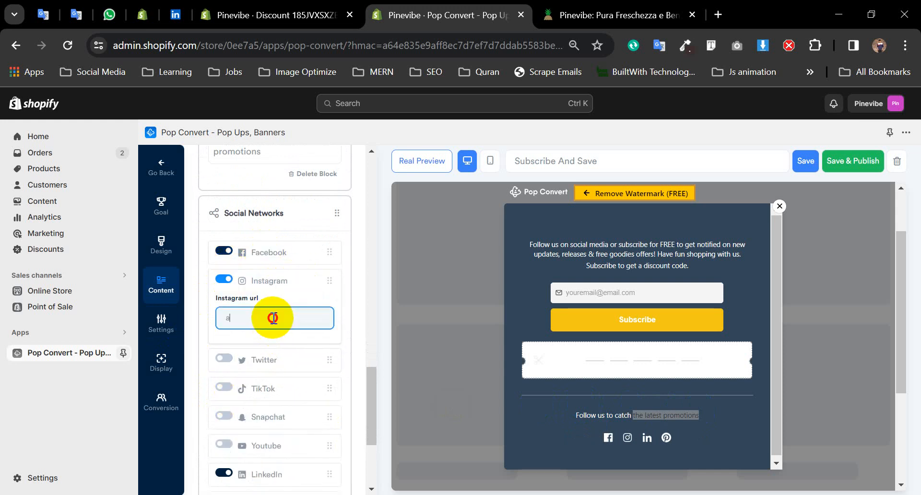
key(BackSpace)
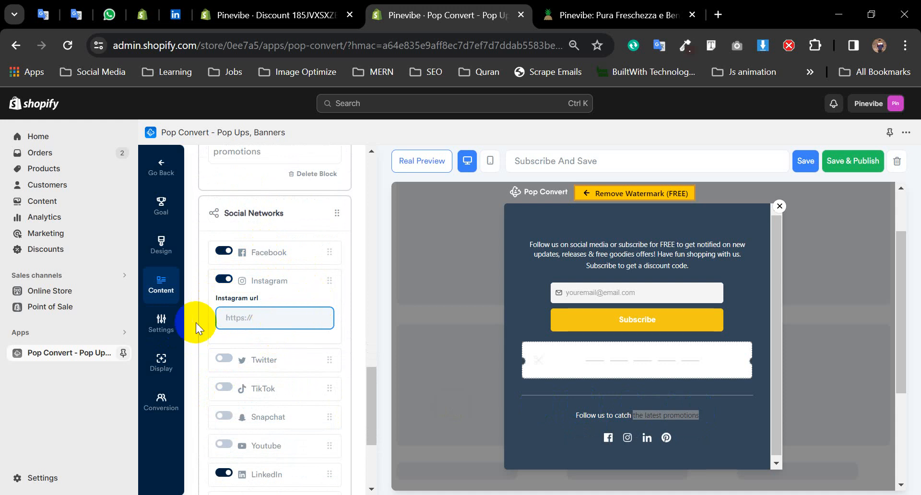
scroll(261, 367, down, 3)
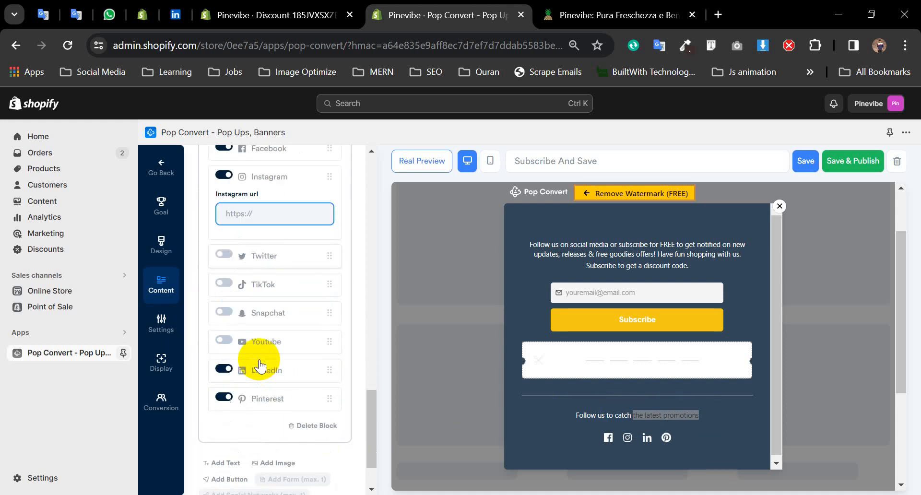
click(169, 328)
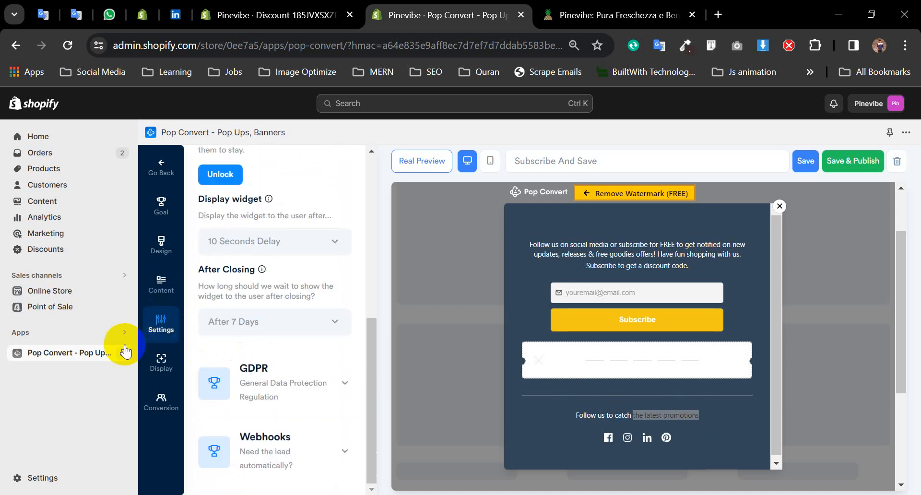
- Reload the Pinevibe storefront to check whether the popup appears
scroll(276, 312, up, 3)
scroll(271, 272, down, 2)
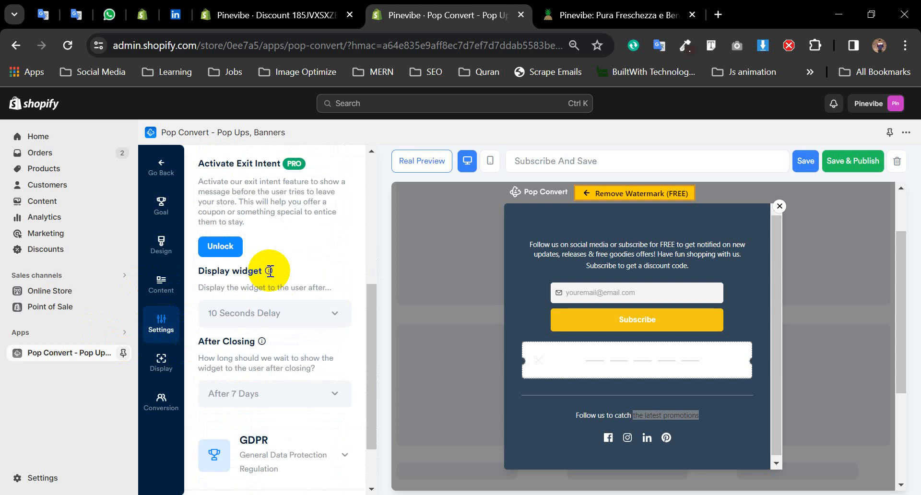
click(658, 15)
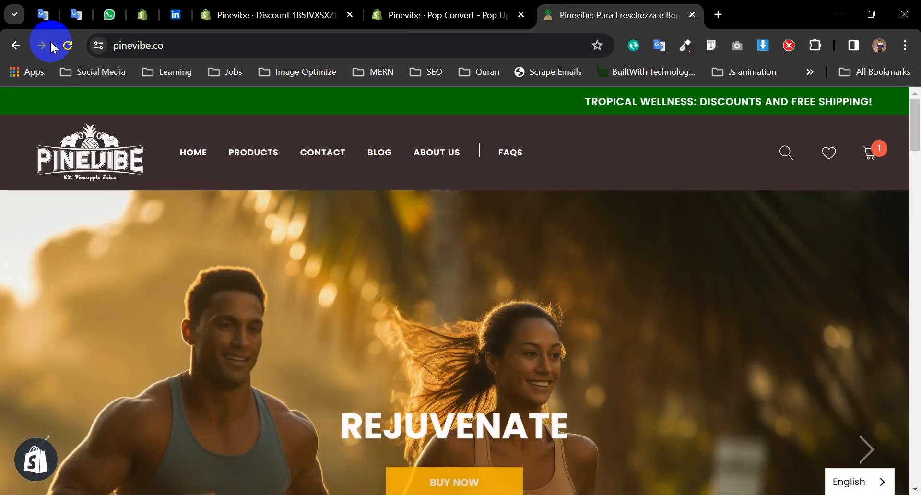
click(68, 45)
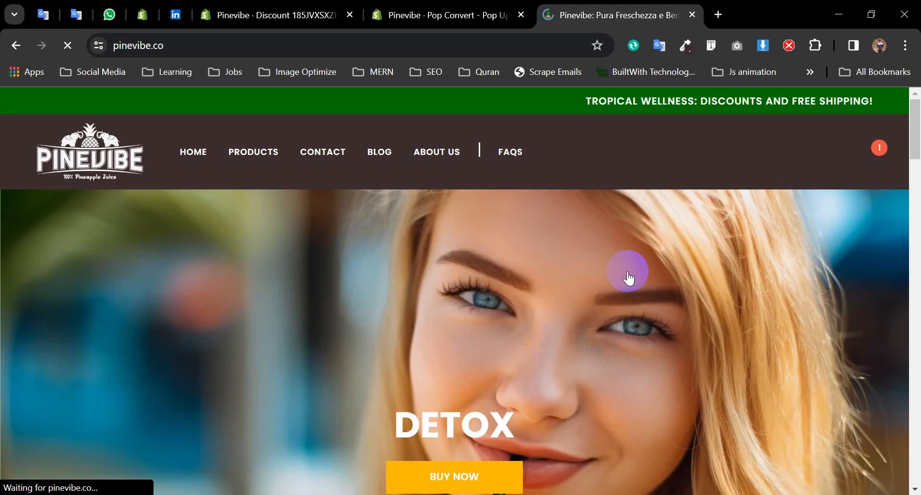
scroll(576, 388, down, 5)
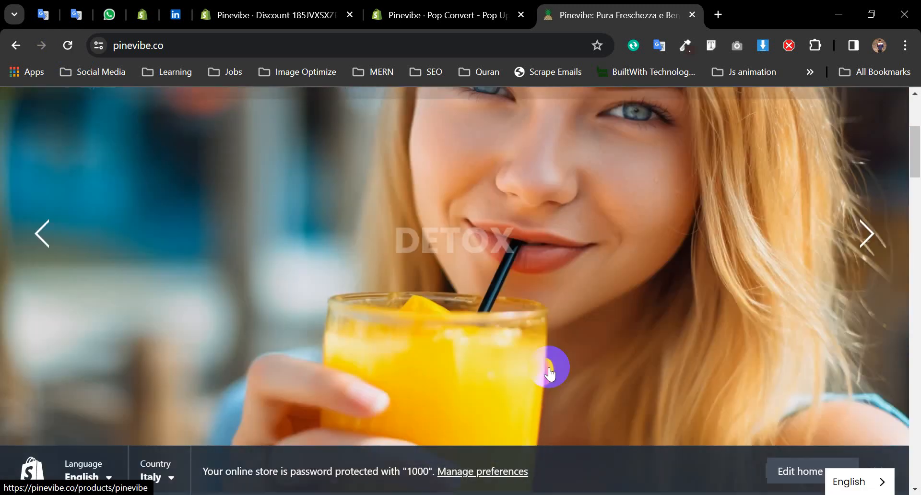
scroll(562, 358, down, 3)
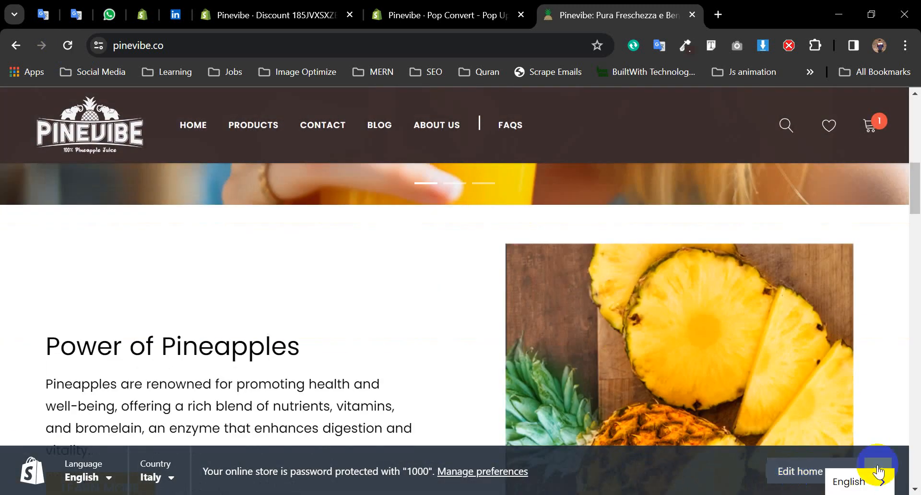
click(877, 467)
- Change the Display widget option from 10 Seconds Delay to Immediately
click(312, 11)
click(405, 10)
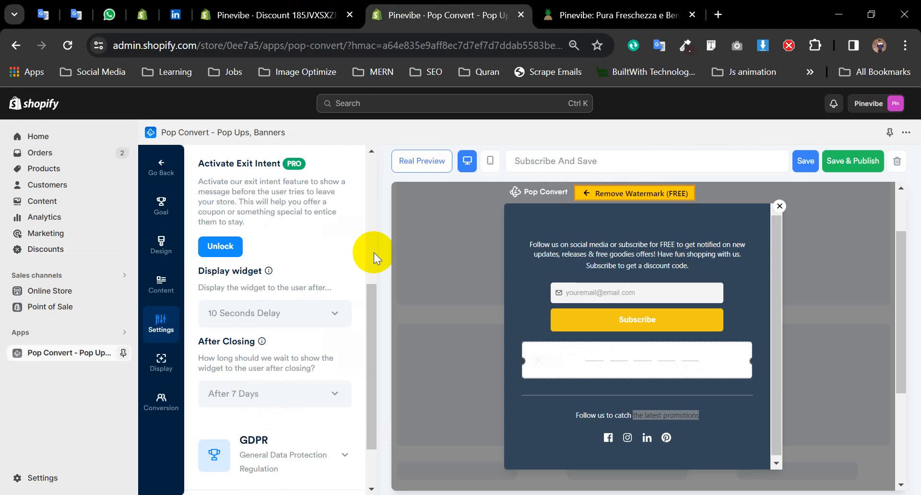
click(295, 321)
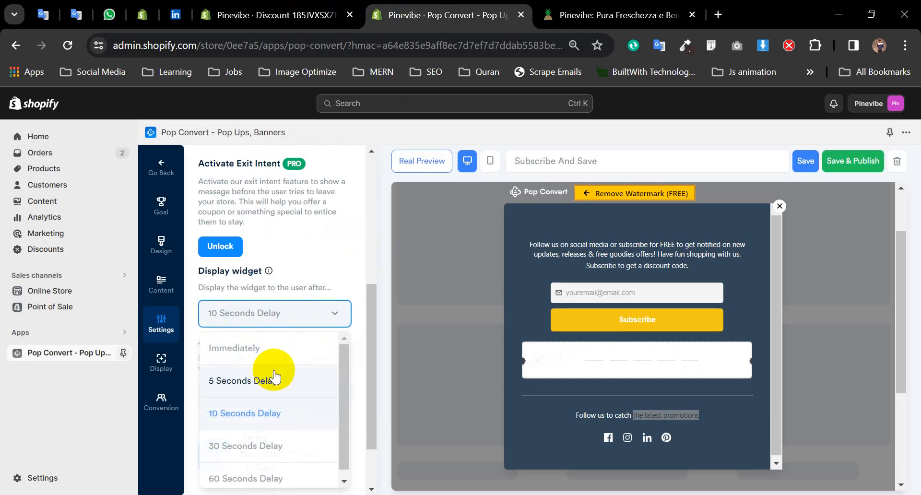
scroll(267, 405, down, 2)
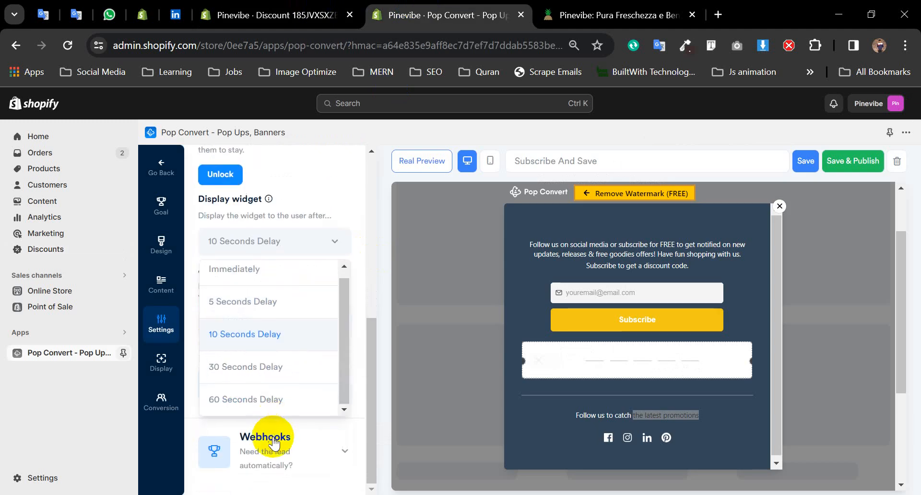
click(255, 272)
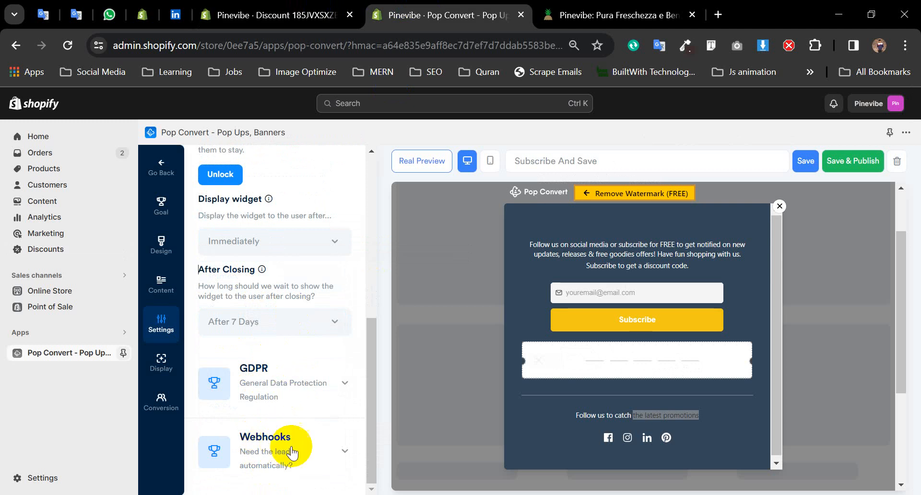
click(285, 391)
scroll(292, 385, down, 1)
click(287, 325)
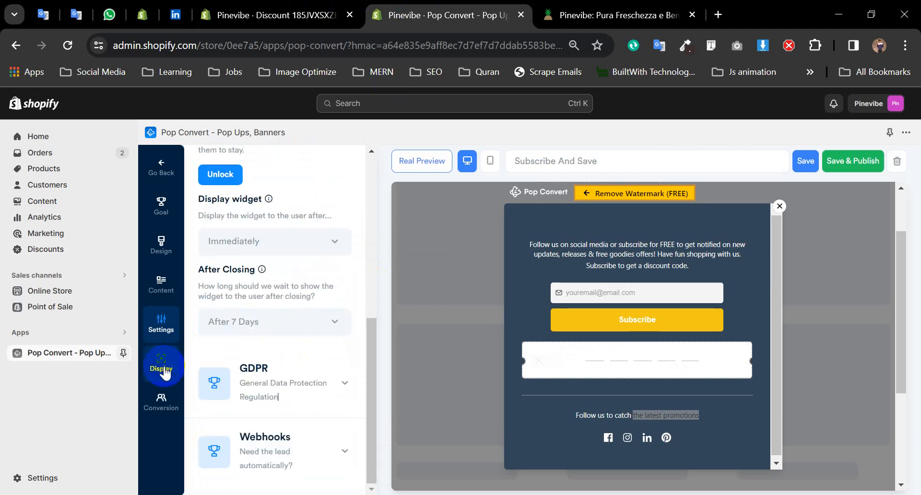
- Turn on Enable Button Trigger, clear its 'Sign up now!' text, then turn it off again
click(160, 369)
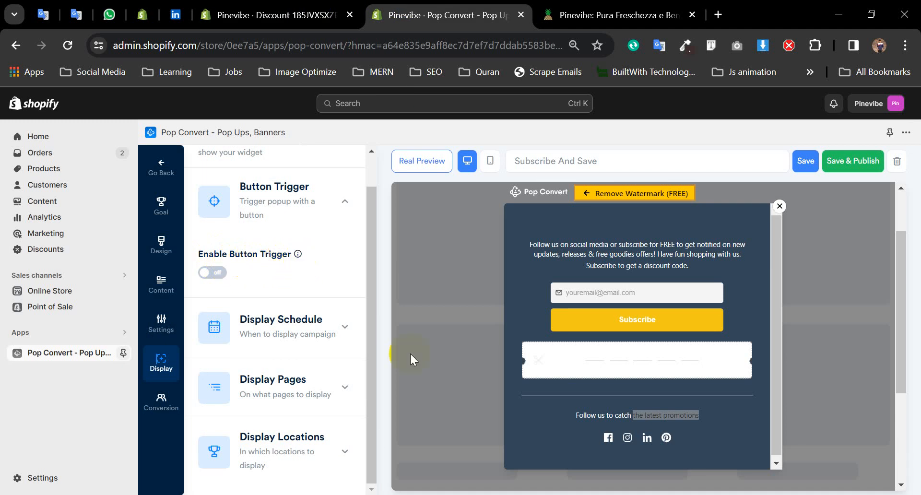
drag(401, 253, 418, 310)
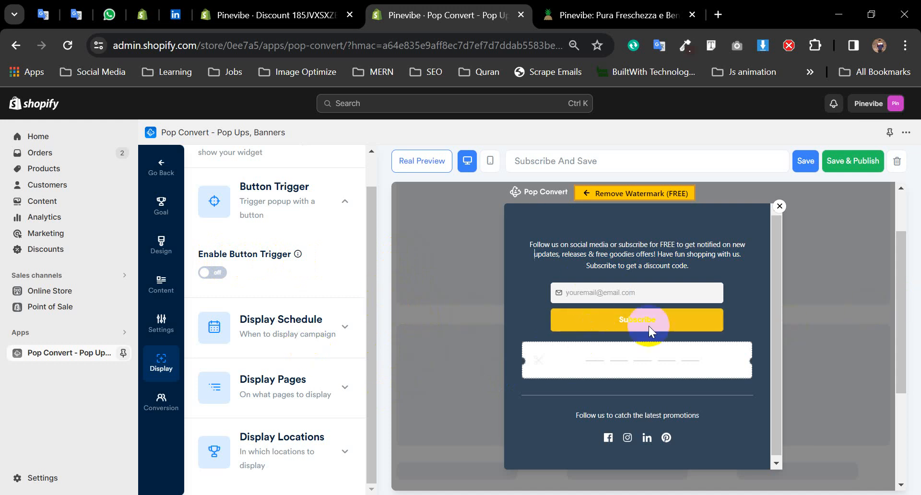
click(213, 273)
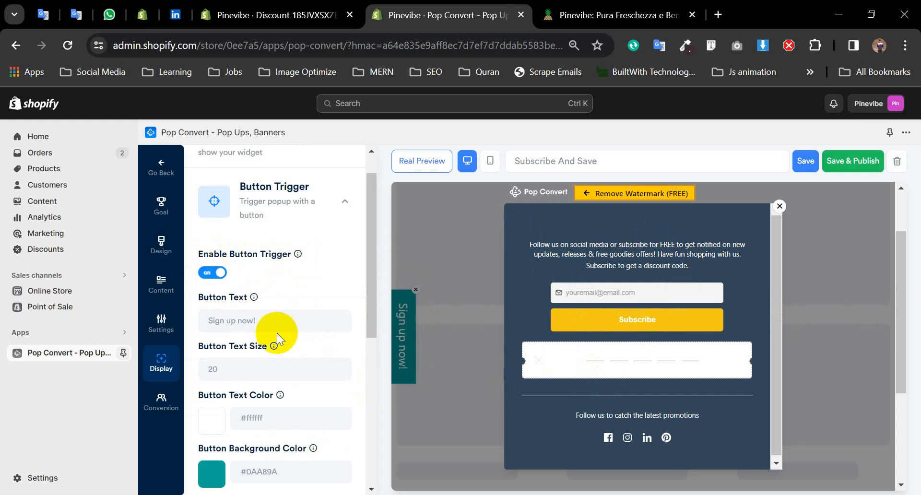
drag(256, 320, 191, 318)
key(BackSpace)
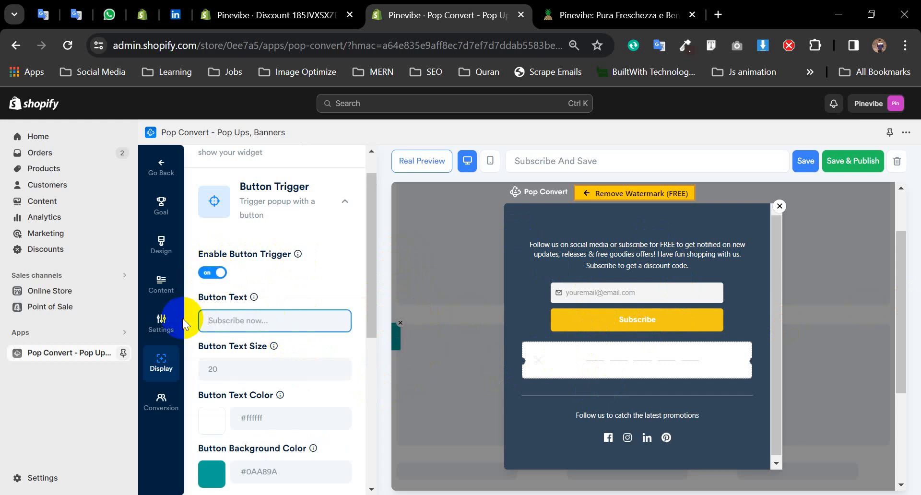
click(209, 279)
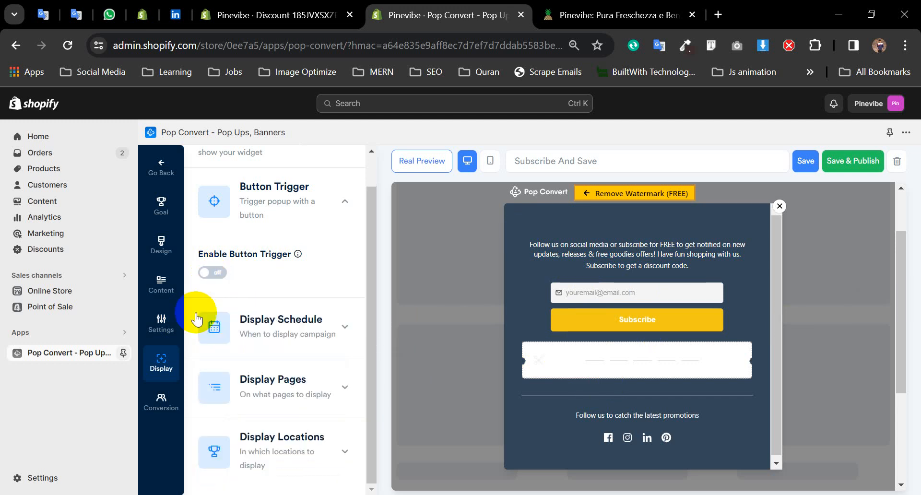
click(155, 423)
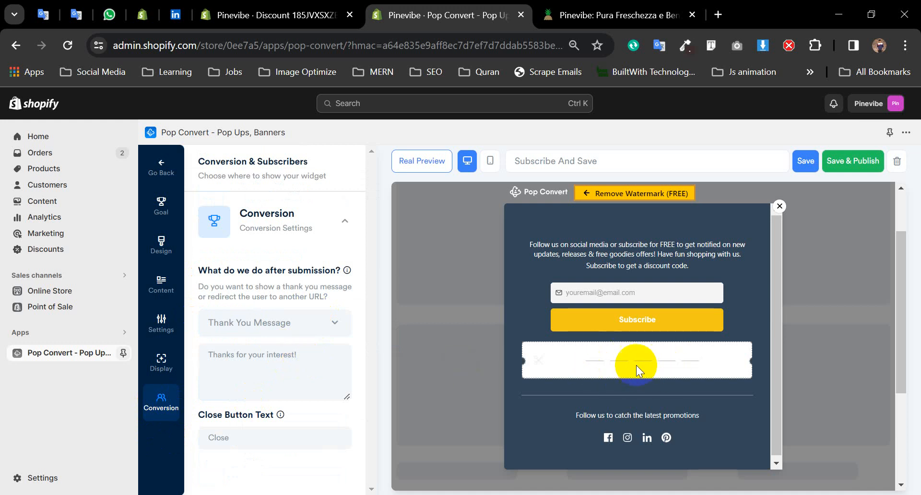
- Keep the Thank You Message 'Thanks for your interest!' with Close as the close button text
click(307, 329)
click(307, 326)
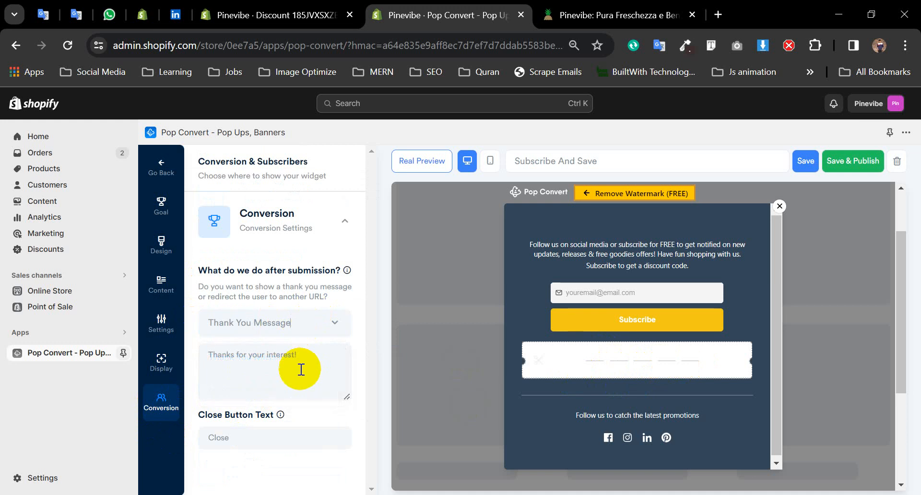
click(298, 370)
click(304, 436)
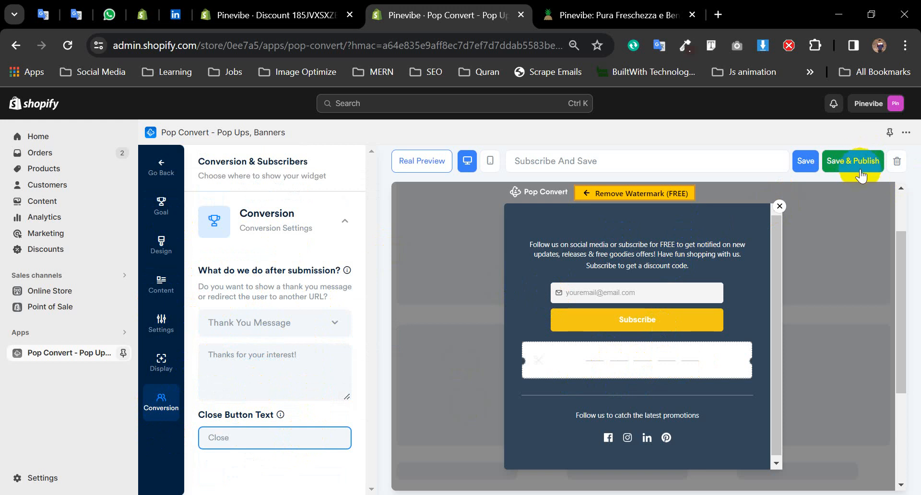
click(161, 167)
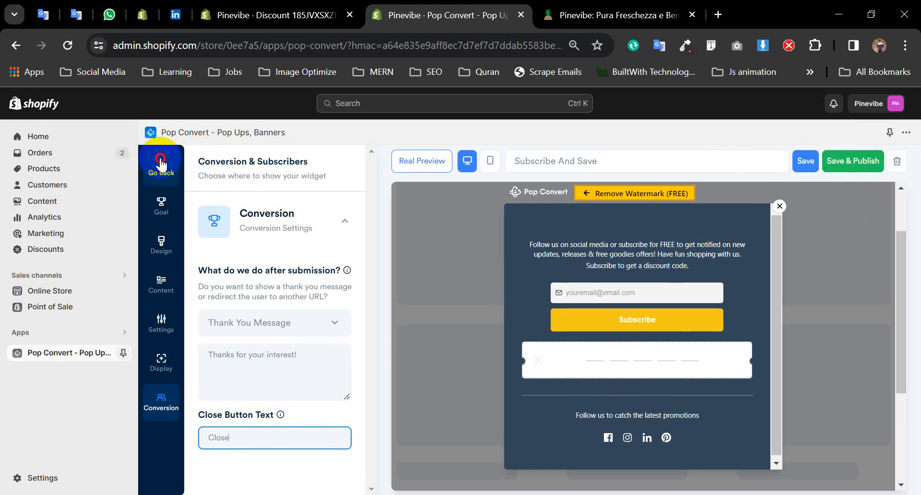
- Save & Publish the second popup, 'Subscribe to get your 10% discount Code!', from its Goal settings
scroll(479, 356, down, 1)
scroll(480, 357, down, 2)
click(539, 358)
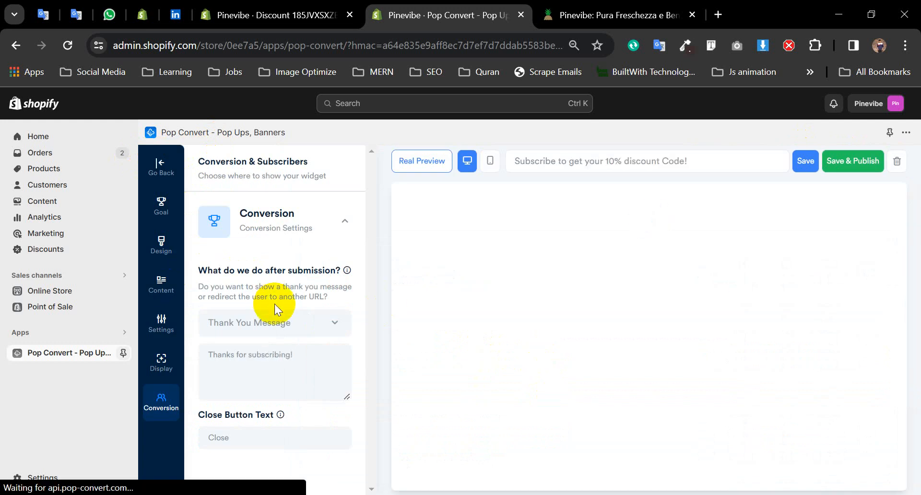
click(158, 210)
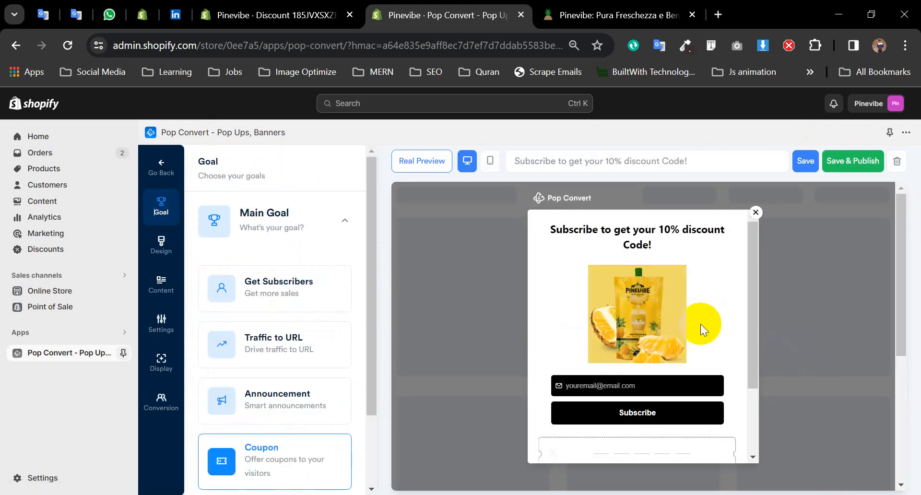
scroll(700, 351, down, 2)
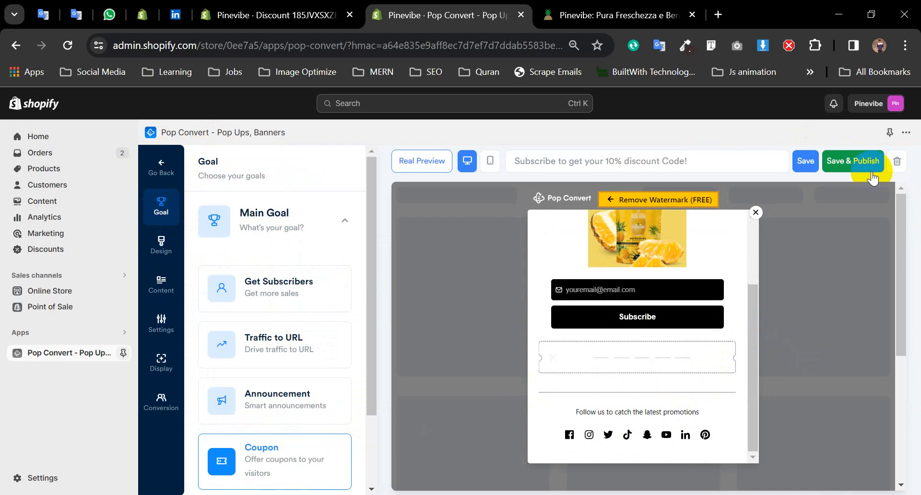
click(861, 163)
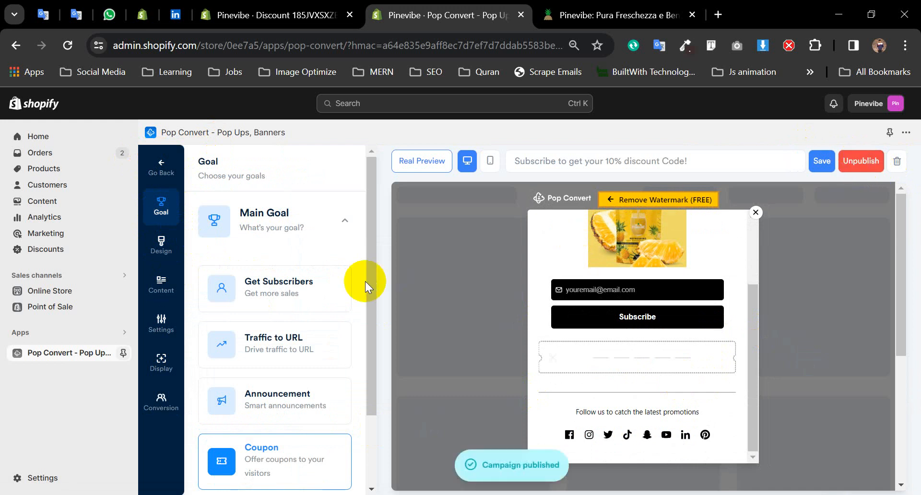
click(557, 15)
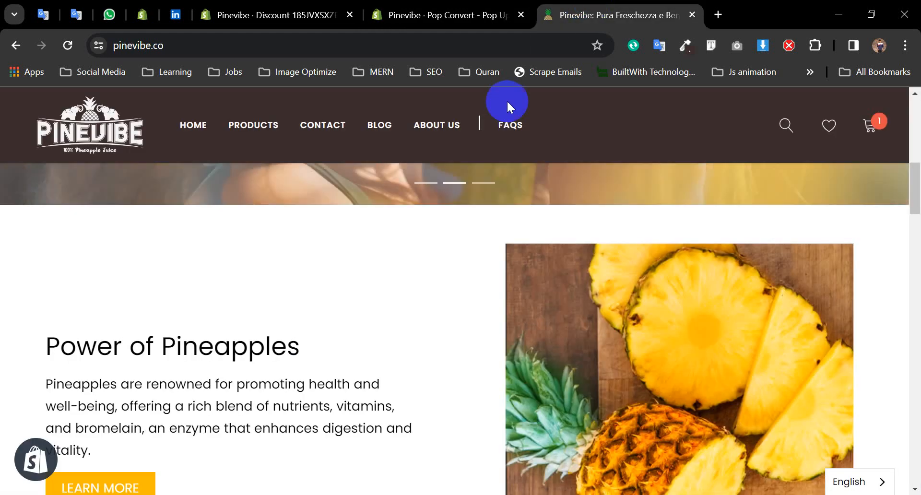
- Reload the Pinevibe homepage at the DETOX hero, dismissing the store preview notice
click(122, 139)
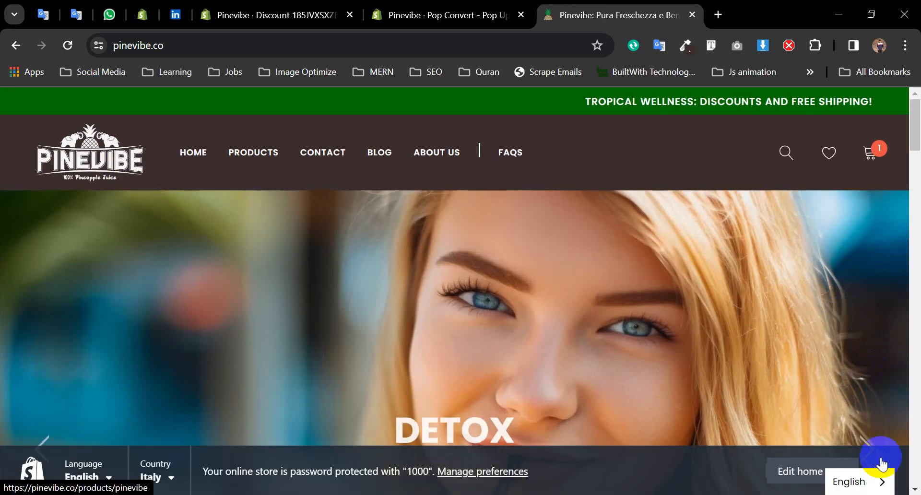
click(882, 463)
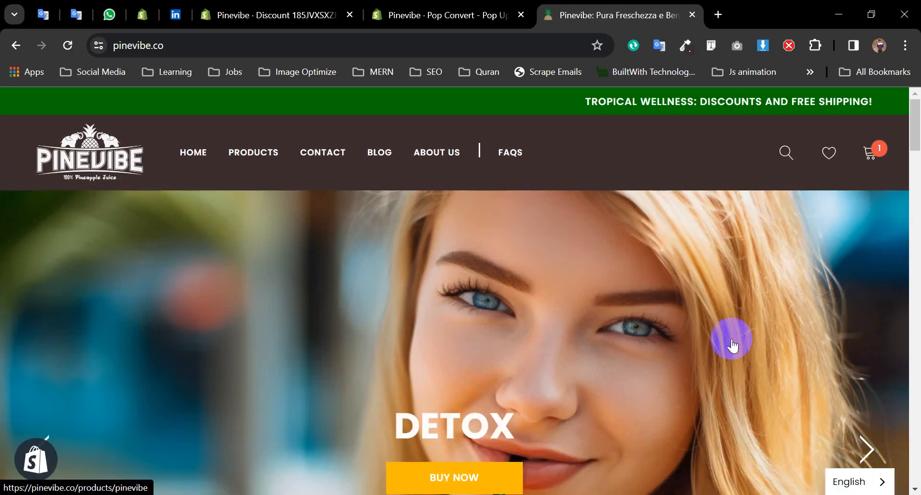
click(68, 45)
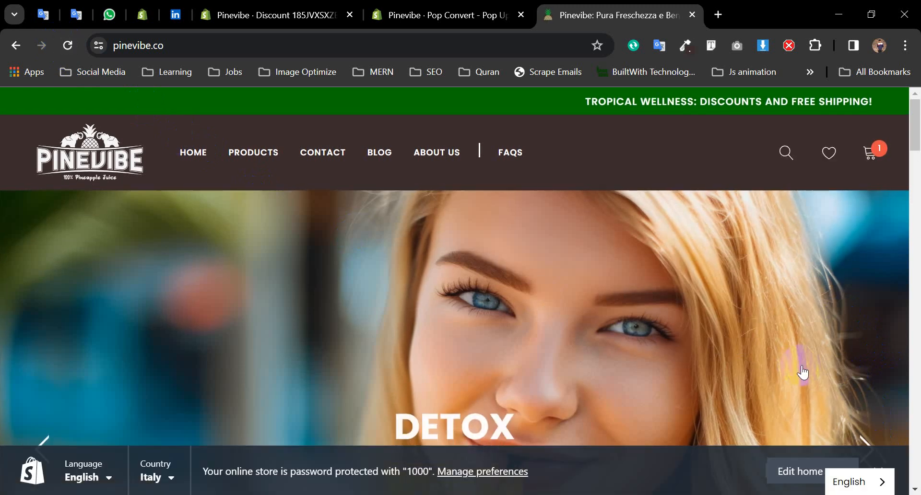
click(880, 464)
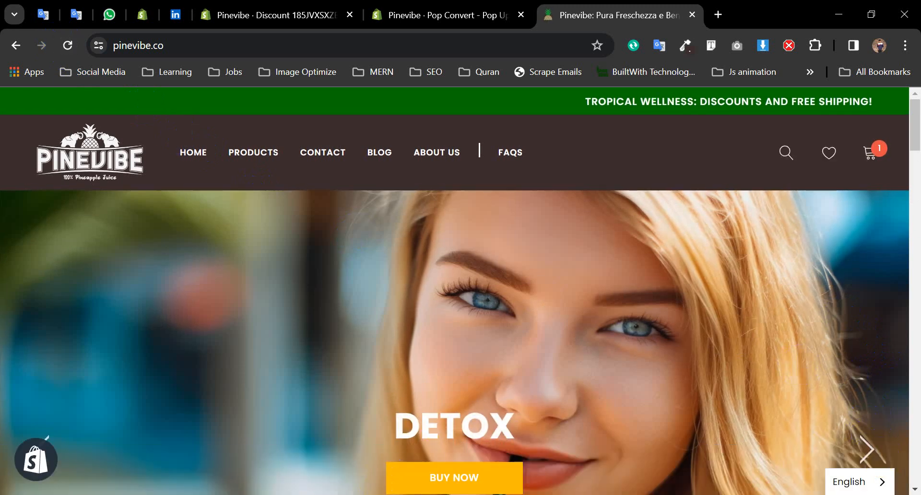
drag(336, 494, 38, 480)
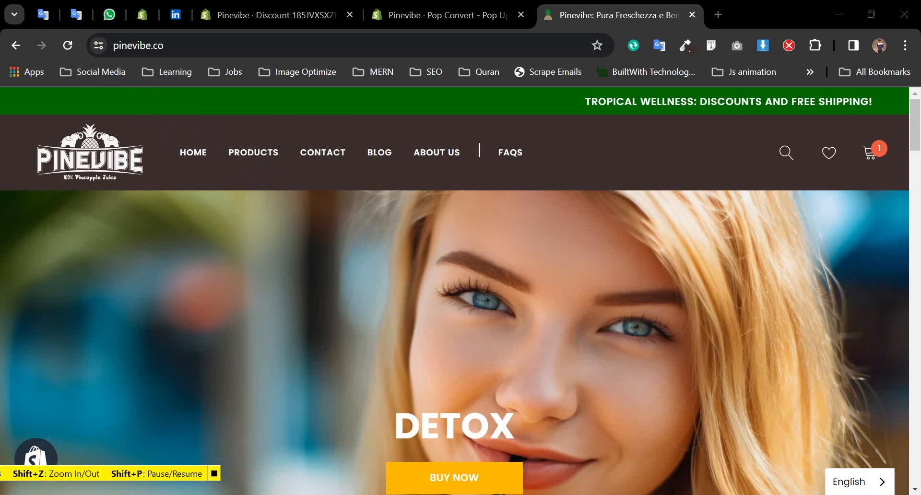
right_click(362, 494)
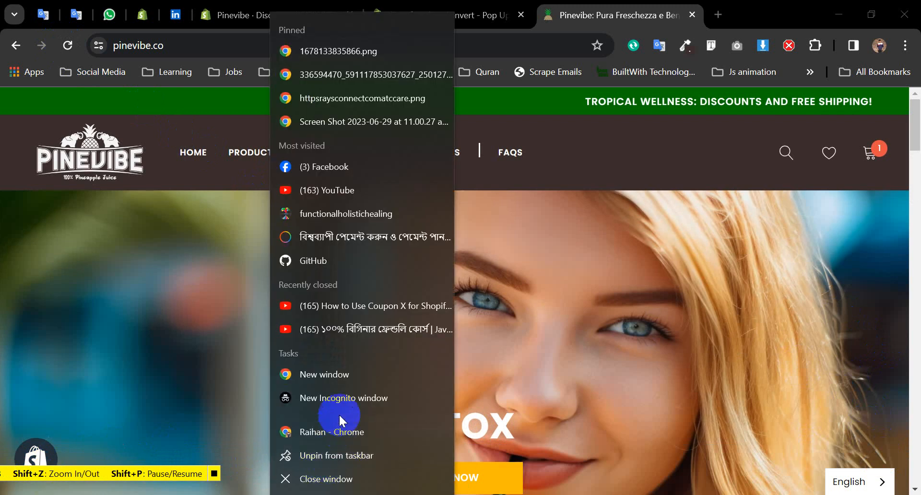
- Load pinevibe.co in a new incognito window
click(345, 399)
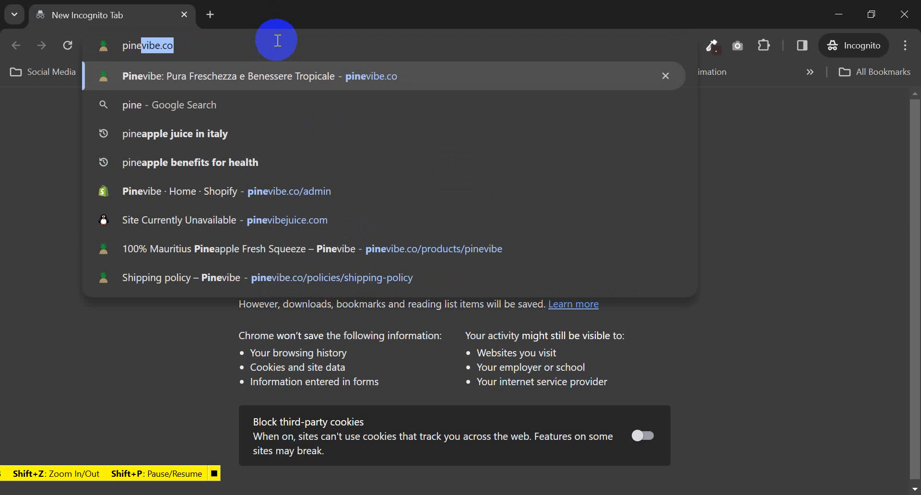
key(Right)
key(Return)
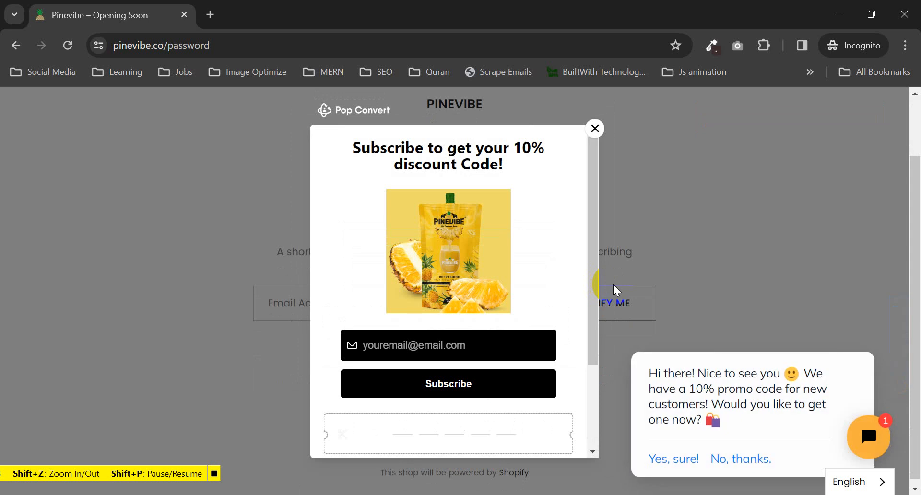
scroll(470, 245, down, 3)
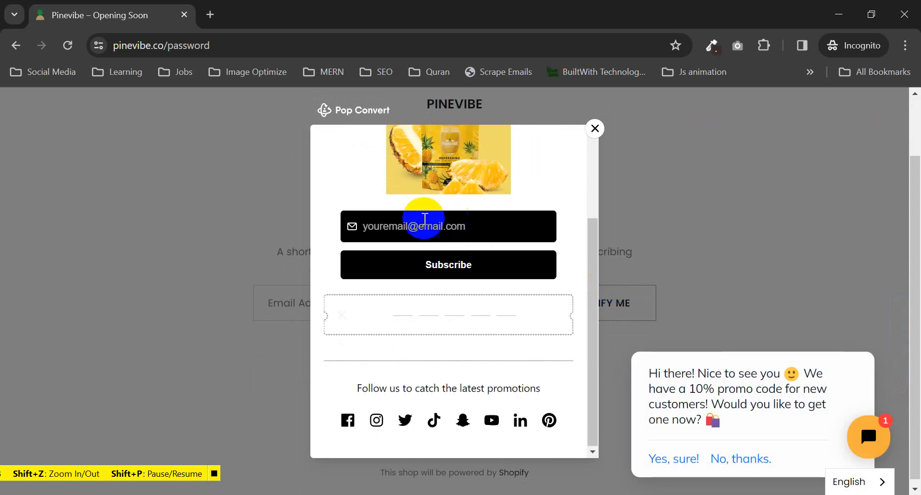
scroll(485, 239, up, 3)
scroll(377, 246, down, 3)
- Subscribe with a saved email, select coupon code FXNTS6, and close the popup
click(435, 226)
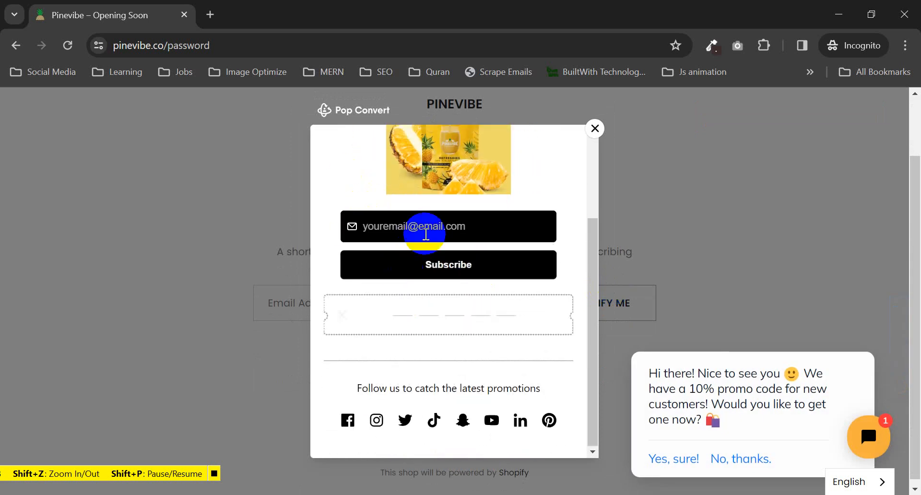
click(459, 268)
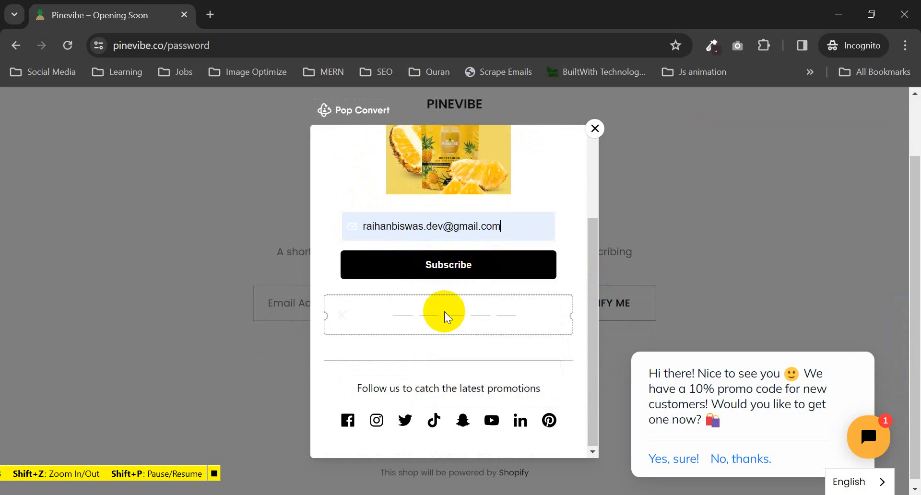
click(461, 273)
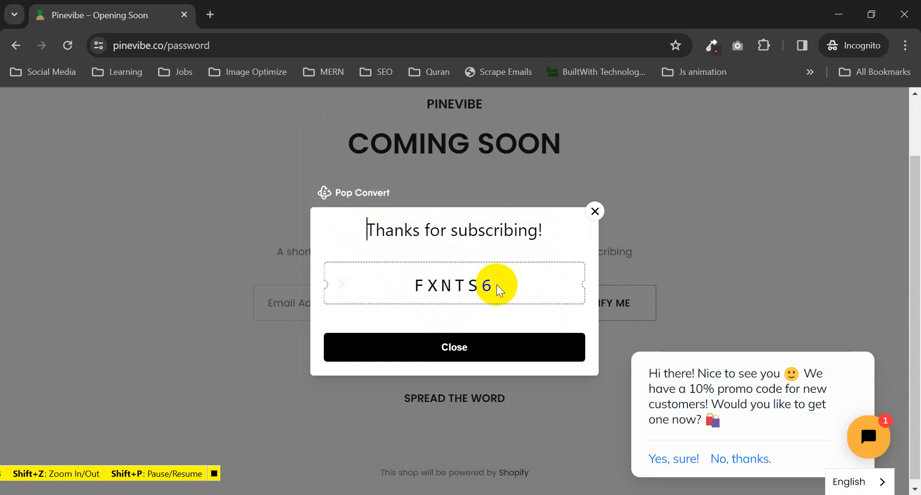
drag(498, 287, 408, 296)
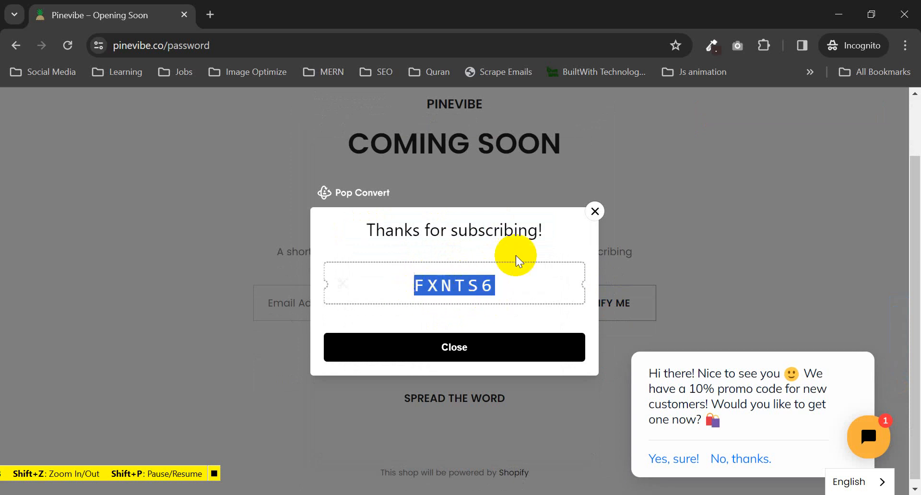
click(595, 212)
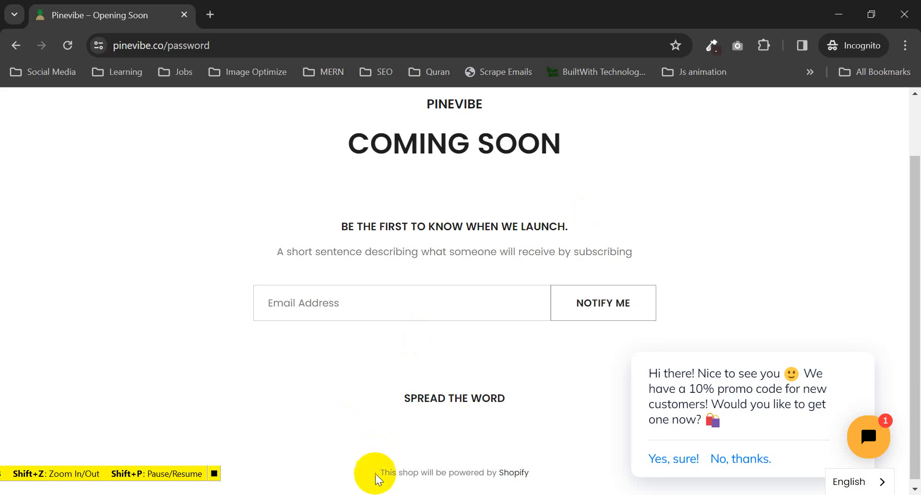
- Confirm the 185JVXSXZETW discount in the admin's discount tab
mouse_move(366, 494)
click(331, 439)
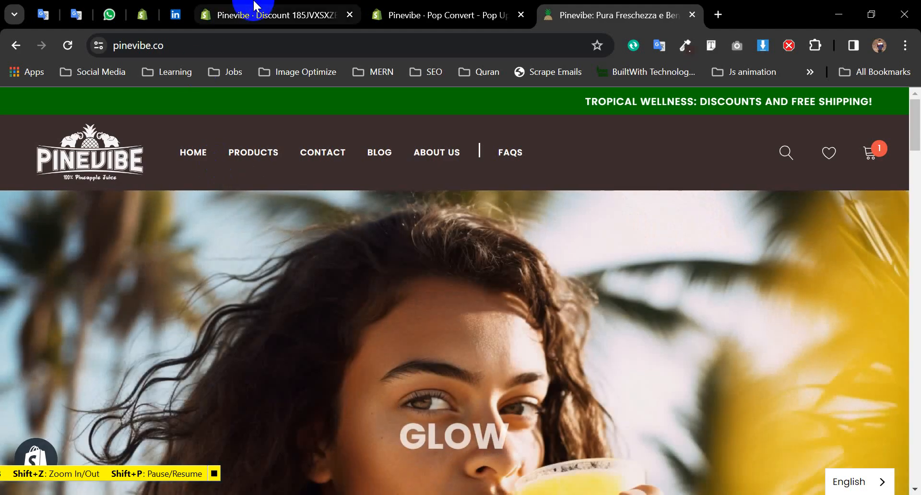
click(250, 12)
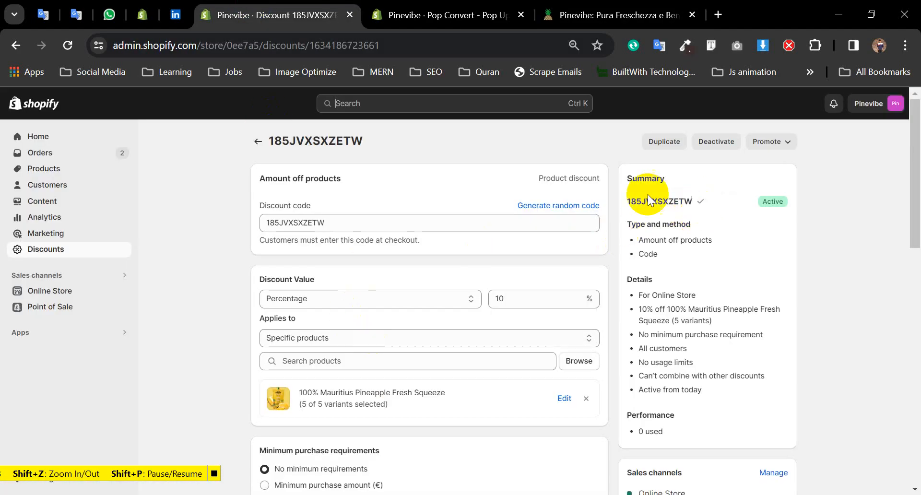
click(434, 14)
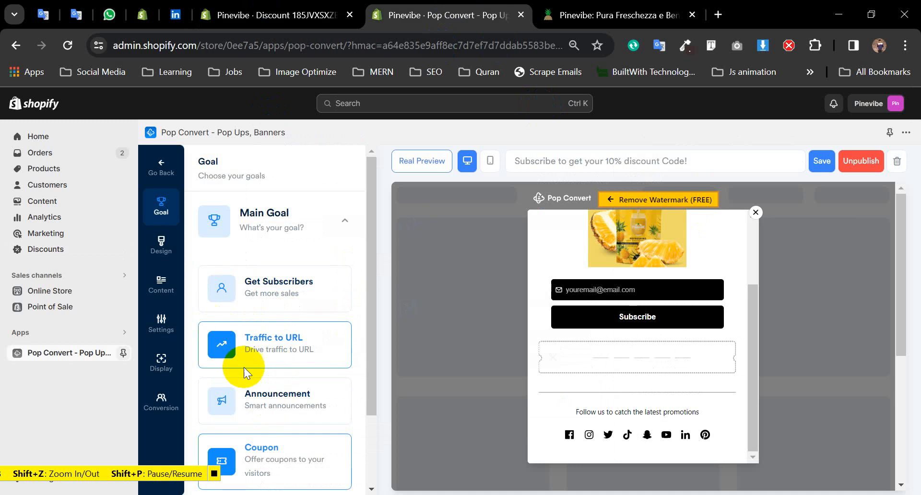
- Set the Coupons block code to 185JVXSXZETW and Save & Publish the popup
click(160, 288)
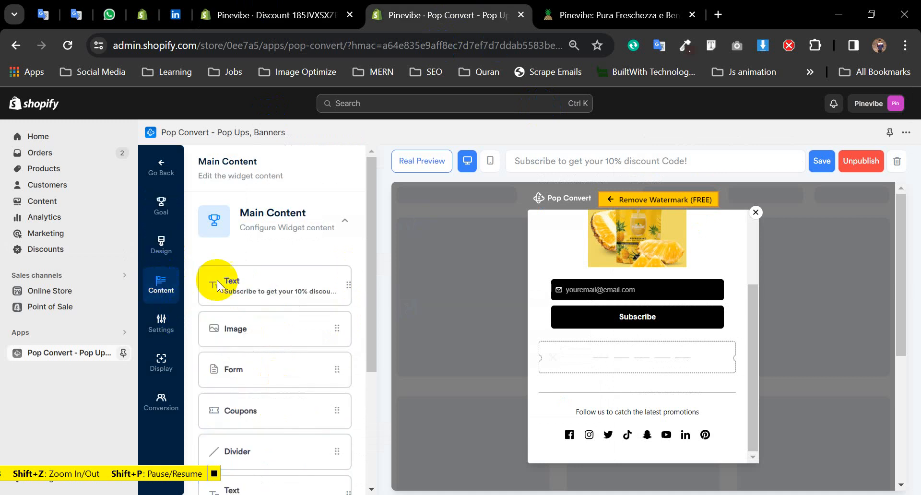
click(271, 411)
scroll(287, 347, down, 2)
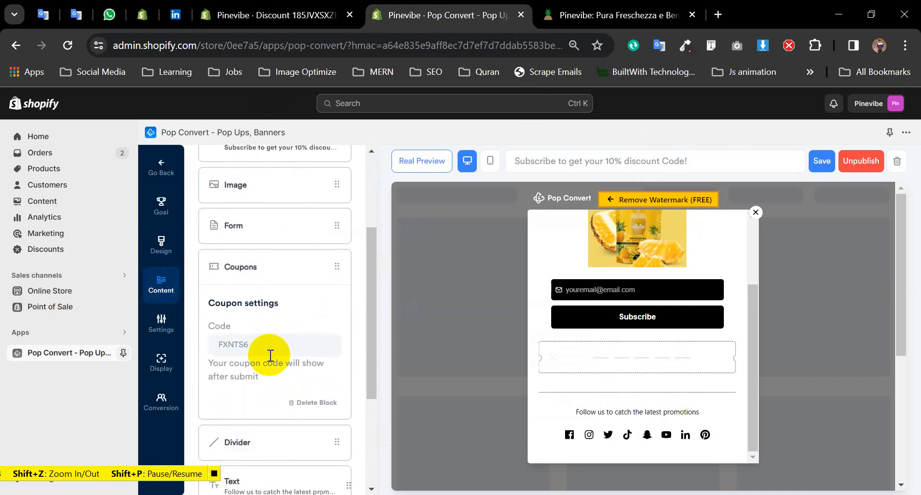
click(274, 349)
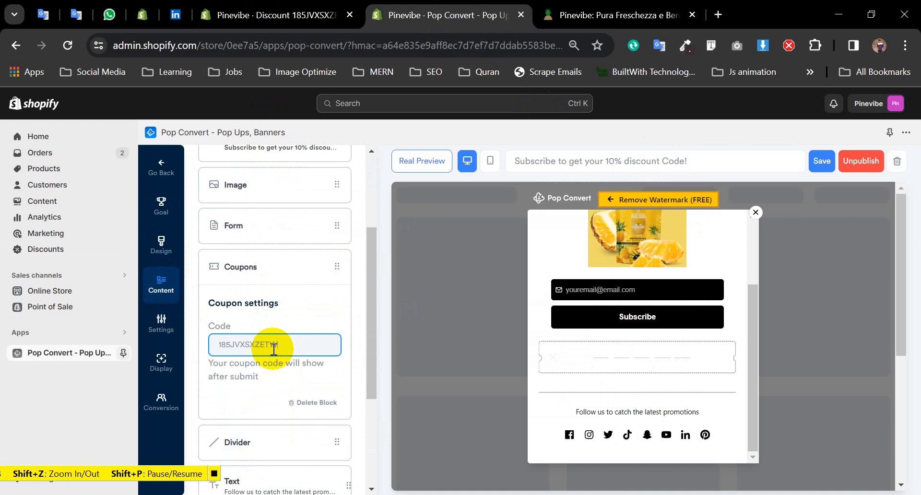
click(859, 162)
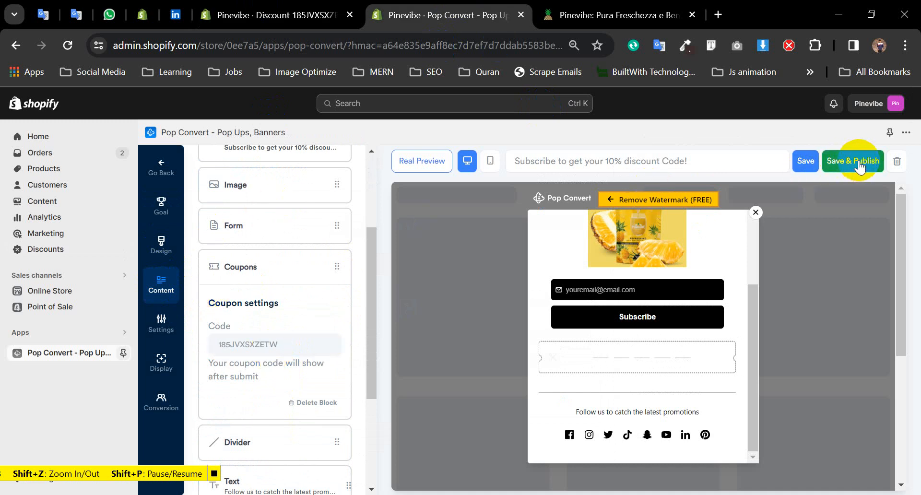
click(859, 166)
click(552, 312)
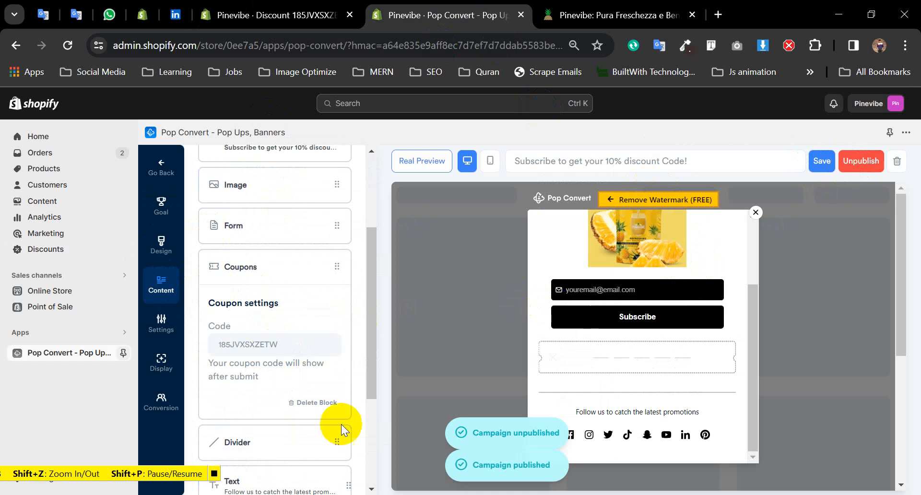
mouse_move(362, 494)
click(407, 472)
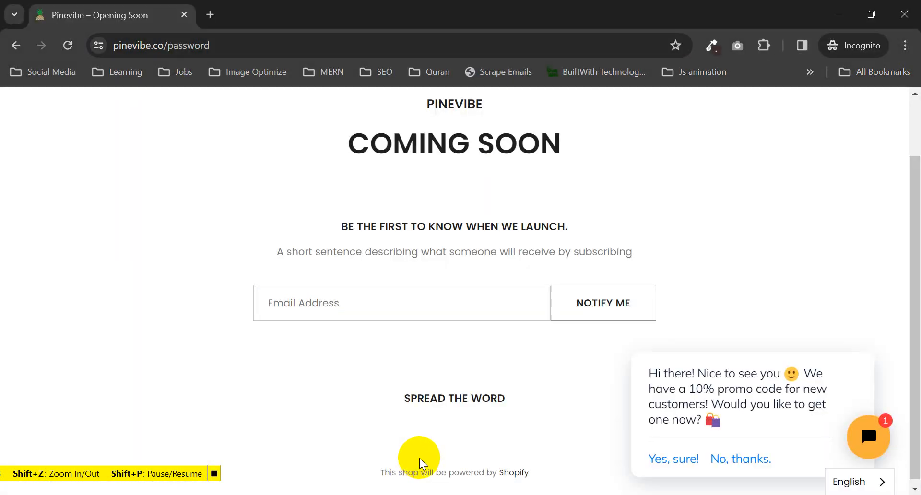
- Reopen pinevibe.co/ in a fresh incognito window
click(904, 15)
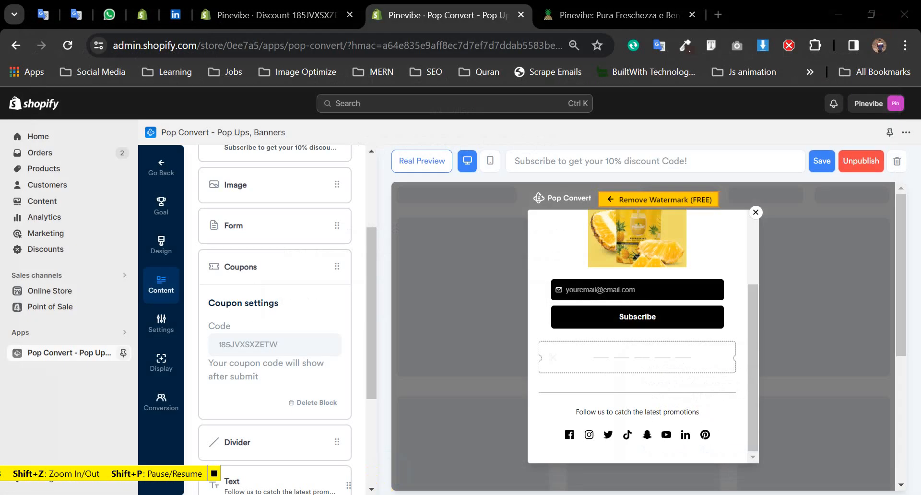
right_click(362, 494)
click(349, 399)
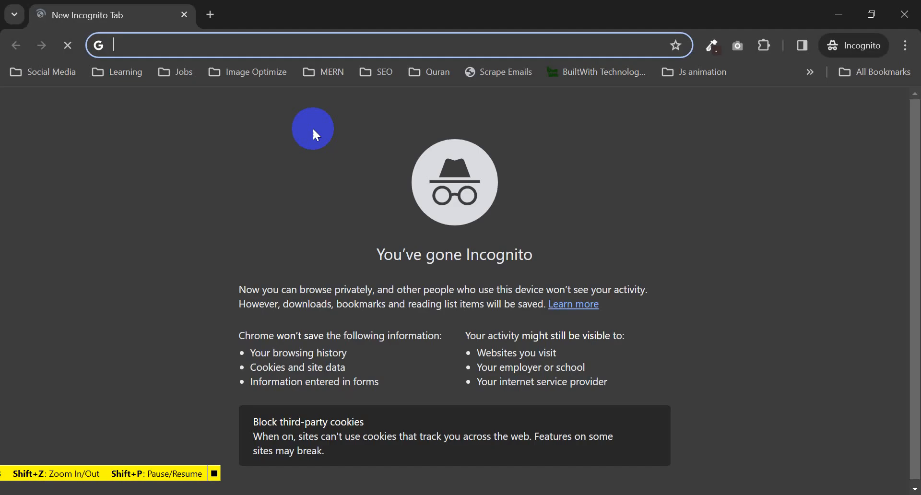
text(pinevibe.co/)
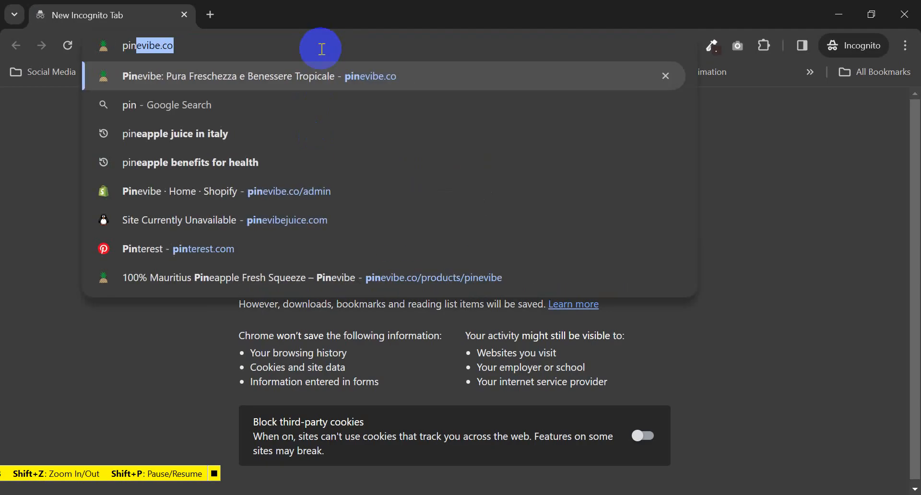
key(Return)
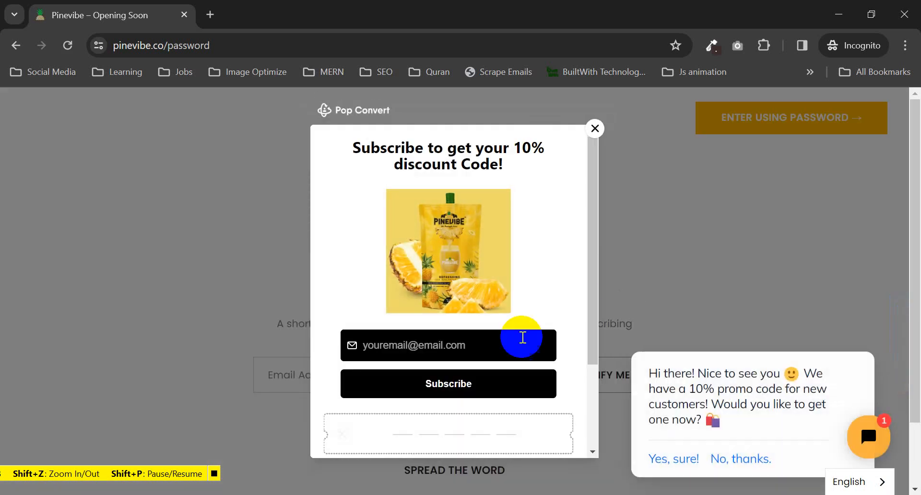
click(495, 345)
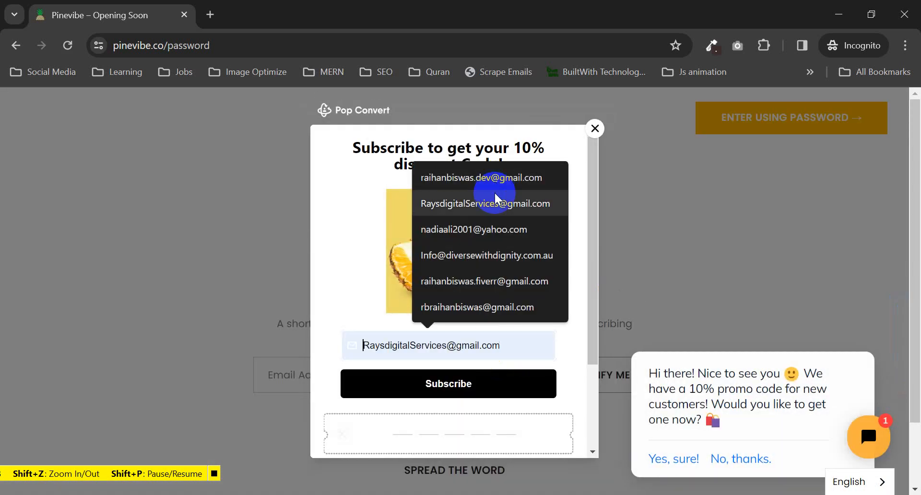
click(492, 187)
scroll(481, 376, down, 3)
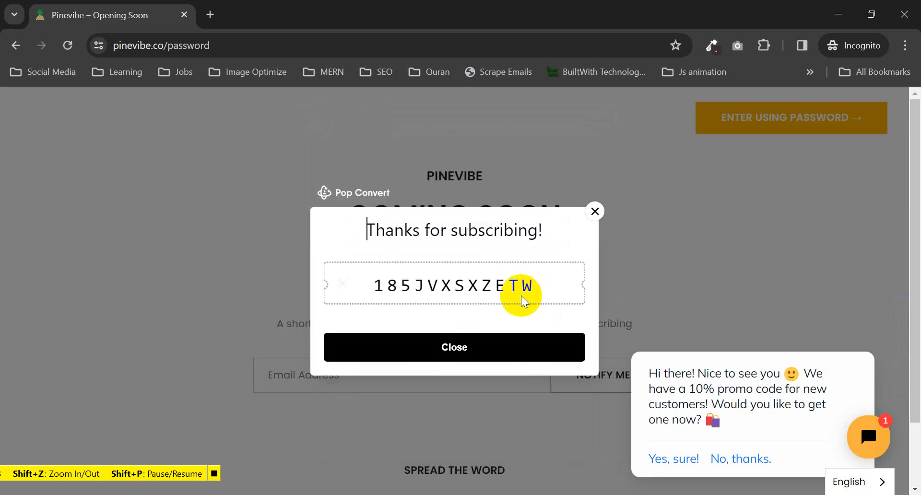
drag(539, 288, 356, 286)
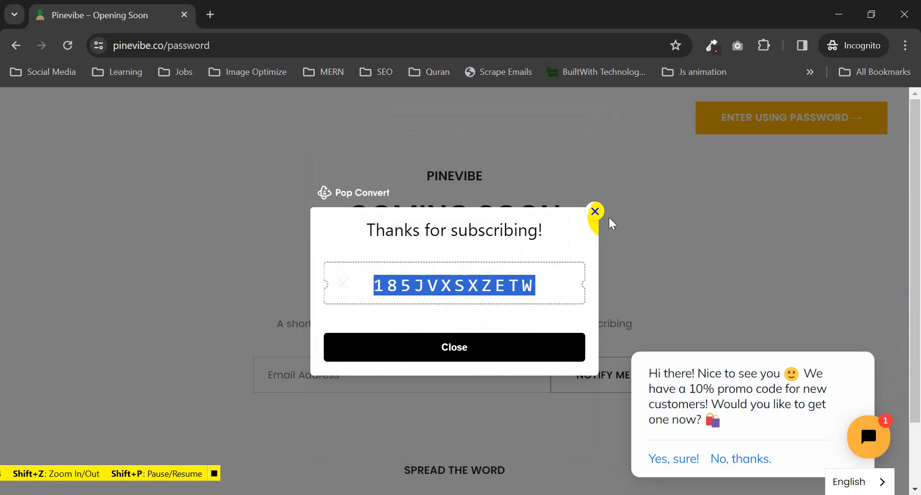
click(595, 212)
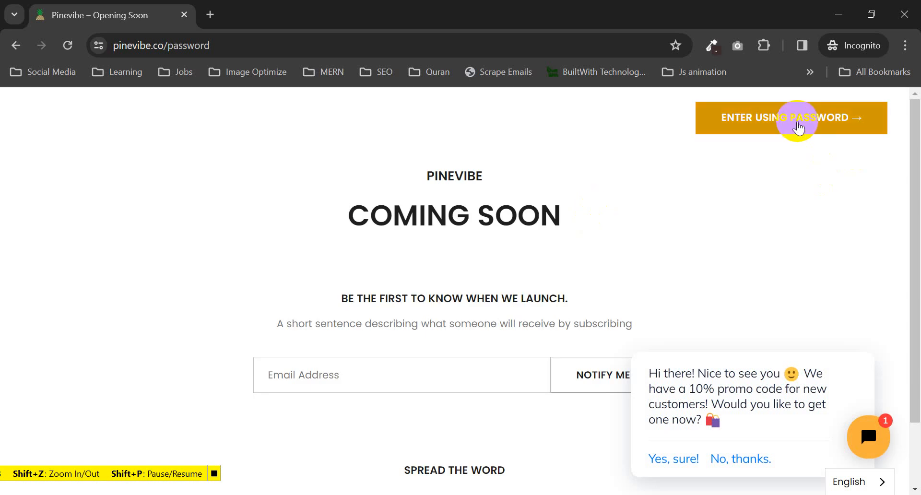
- Unlock the Pinevibe store with its password and add the pineapple juice Discovery pack to the cart
click(831, 125)
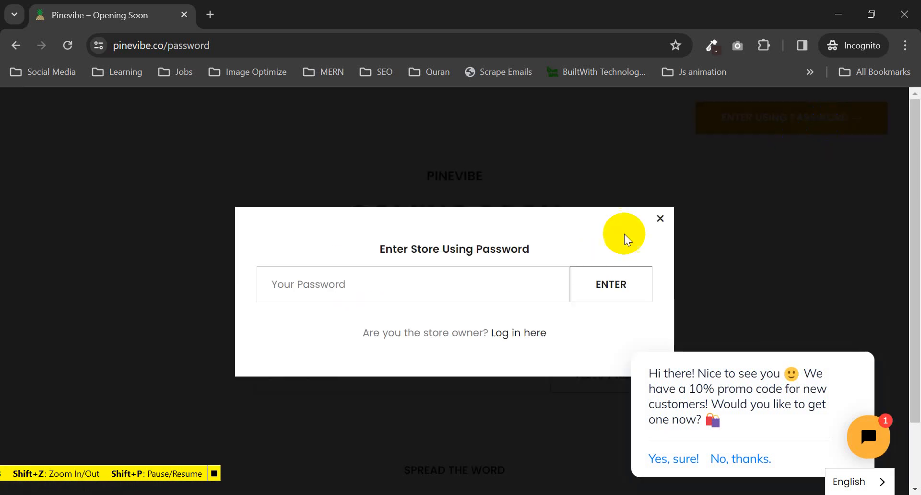
key(Return)
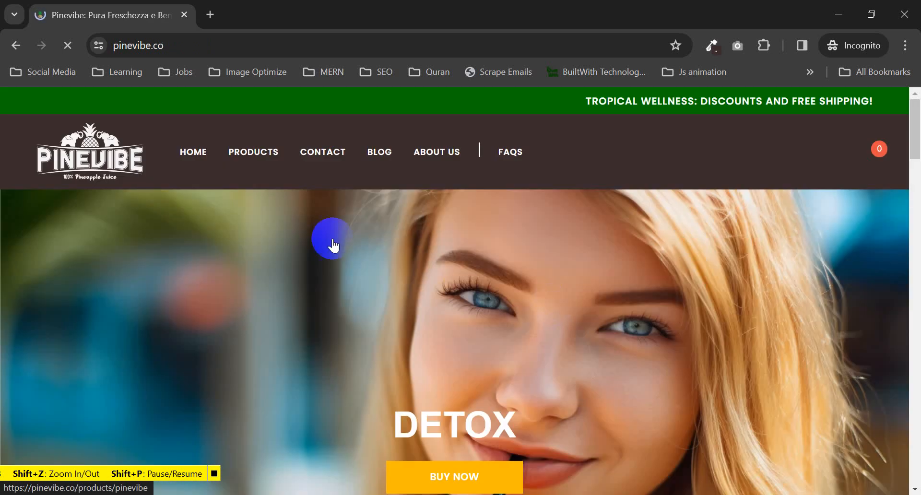
click(271, 161)
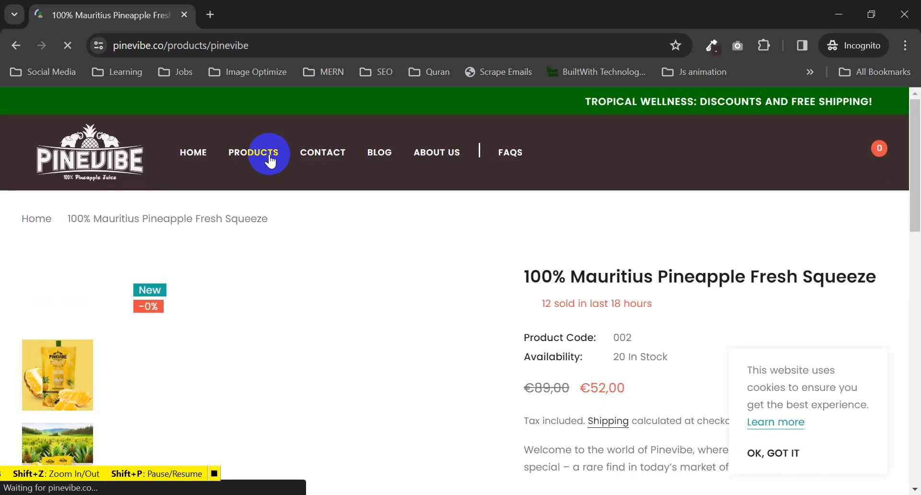
scroll(721, 308, down, 1)
scroll(721, 308, down, 4)
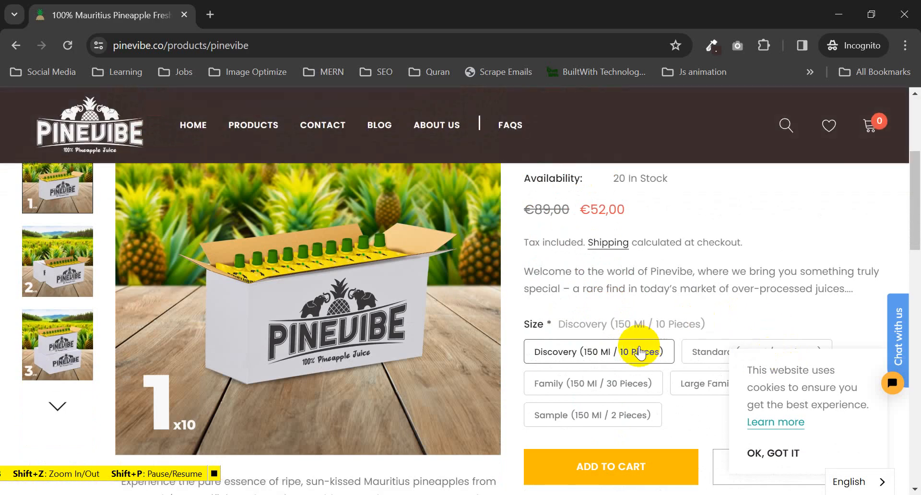
click(619, 451)
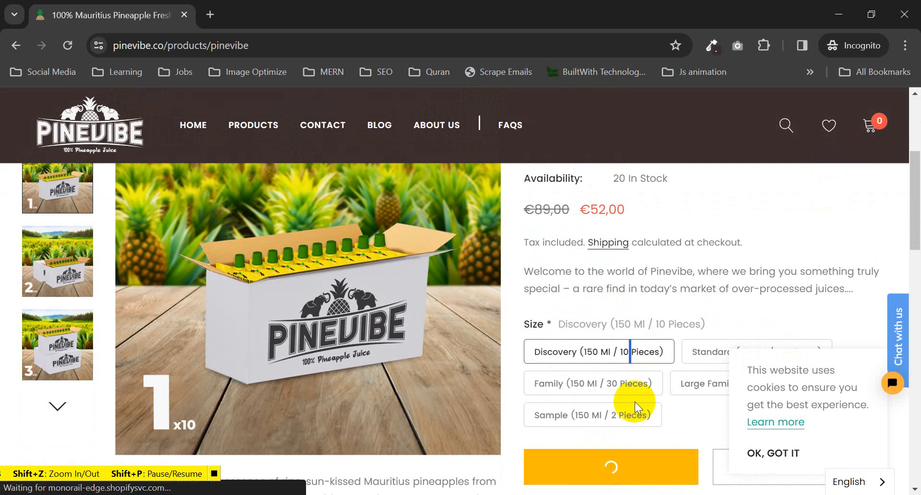
- Dismiss the cookie notice and proceed from the cart to checkout, showing a €52.00 total
click(770, 453)
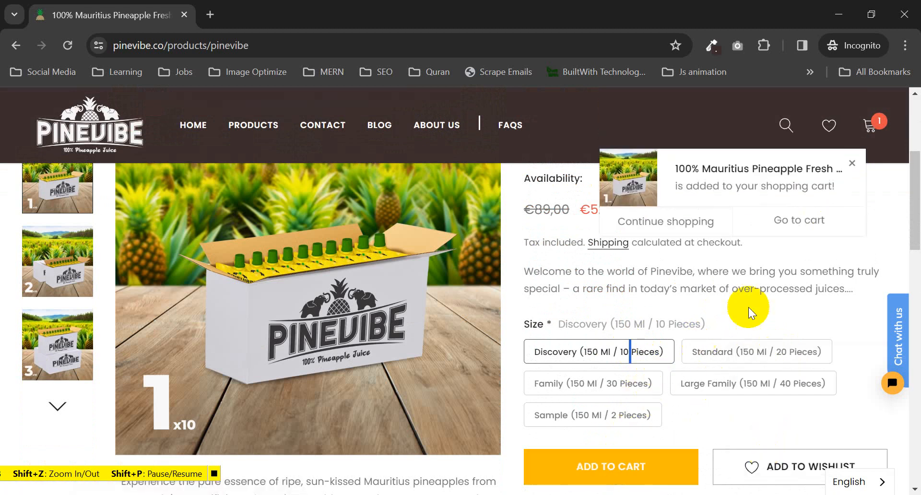
click(792, 220)
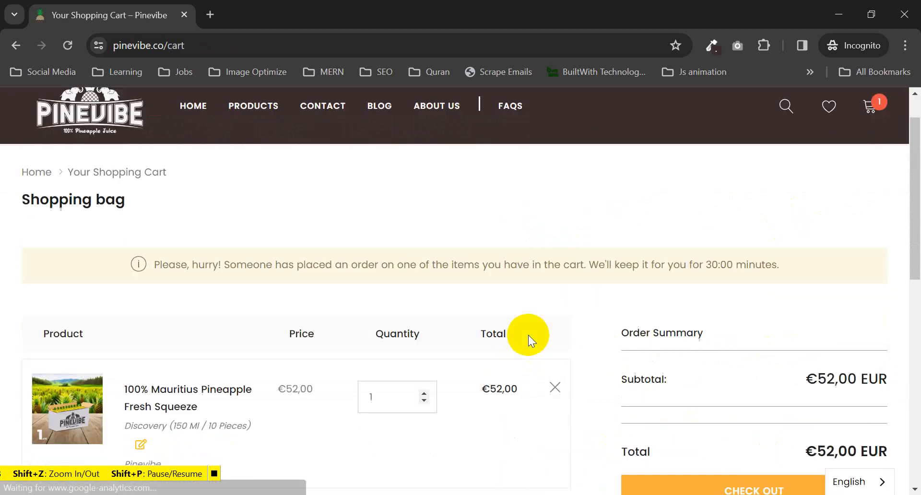
scroll(528, 335, down, 2)
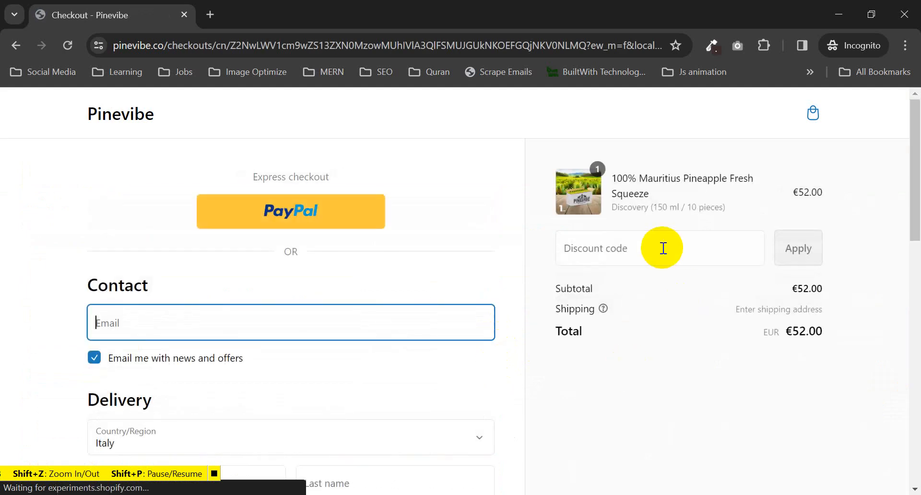
- Apply made-up code 456fhrufgfe, see it rejected as invalid, then enter 185JVXSXZETW in the discount field
click(663, 248)
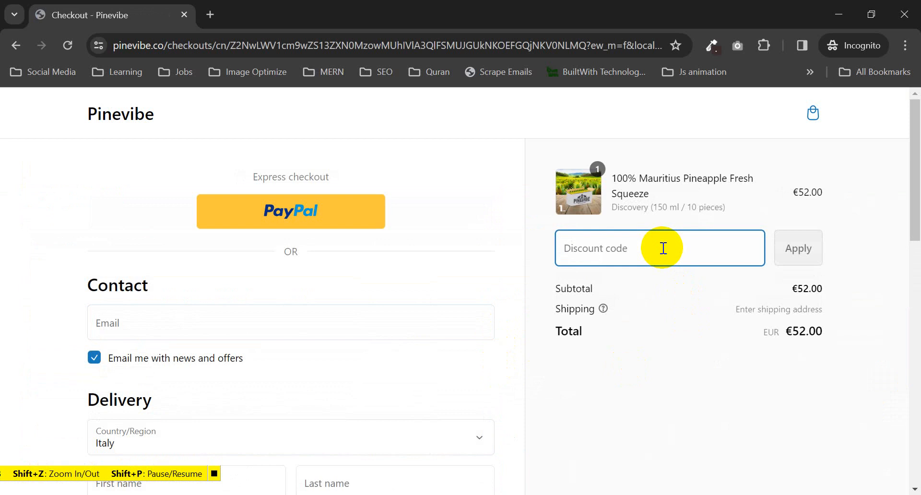
text(456fhrufgfe)
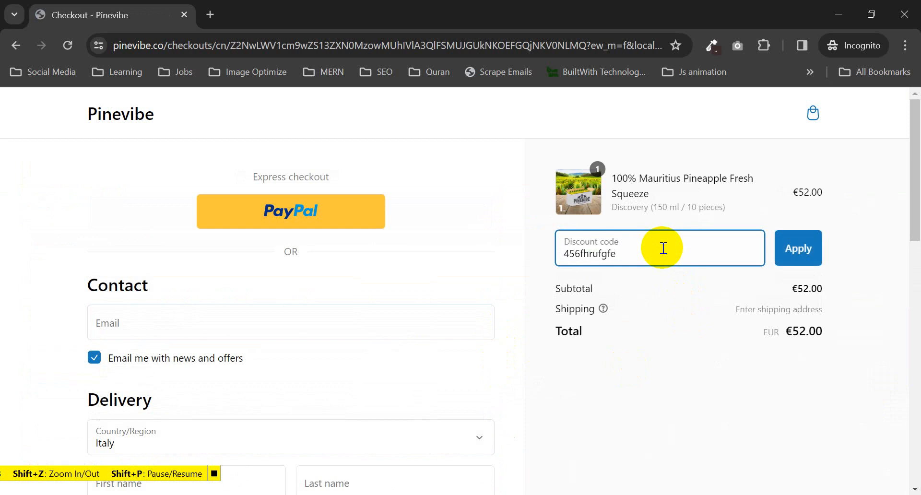
click(798, 248)
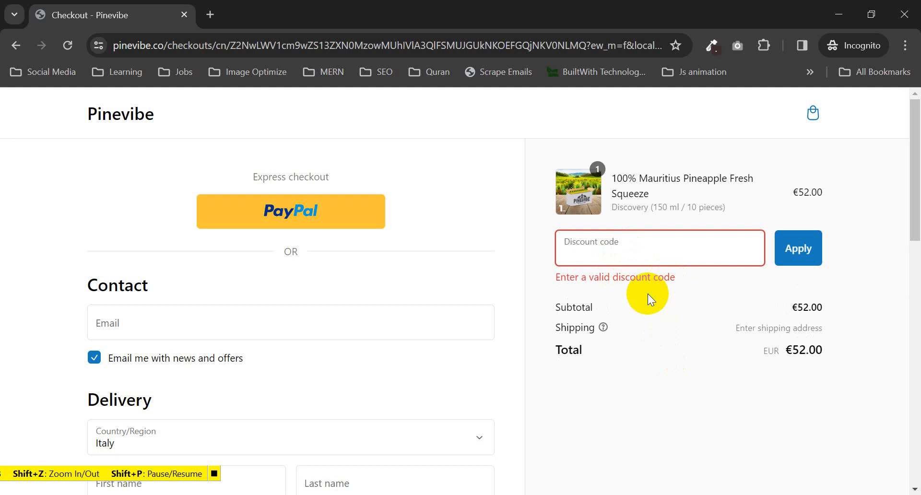
click(660, 253)
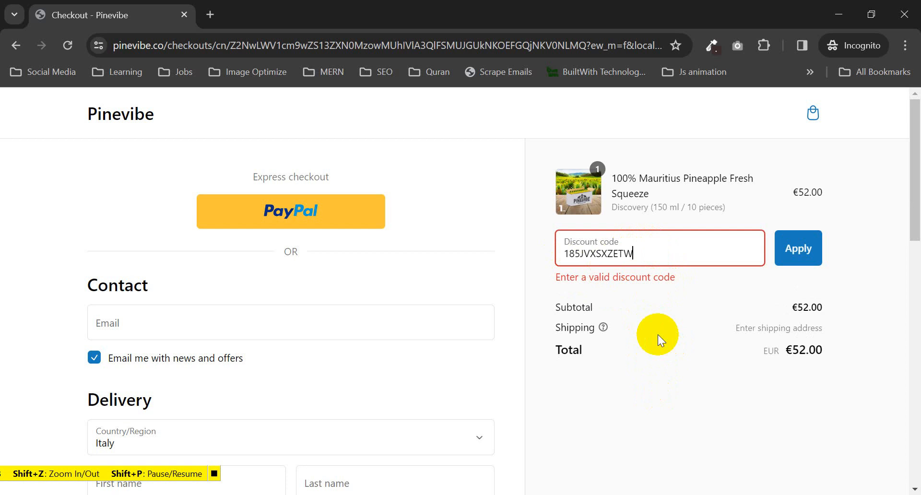
- In admin, check the 185JVXSXZETW discount details and try the Pop Convert popup preview's email signup
click(278, 397)
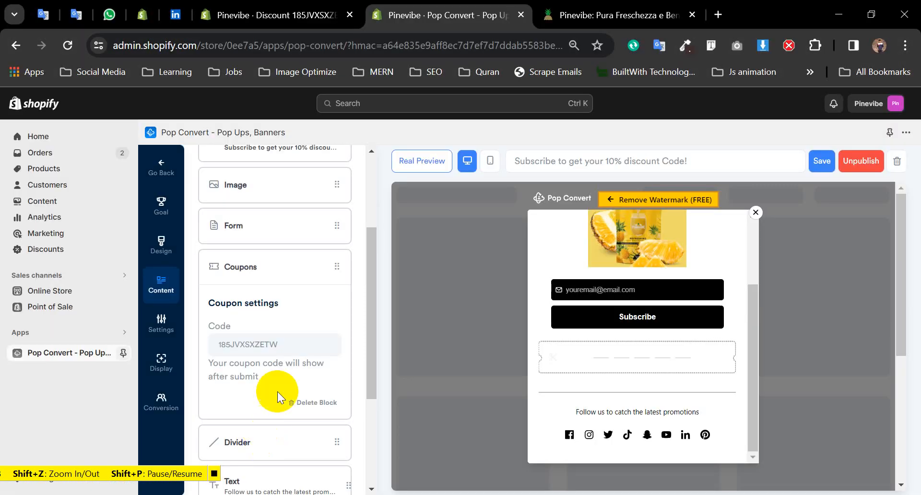
click(269, 15)
click(552, 223)
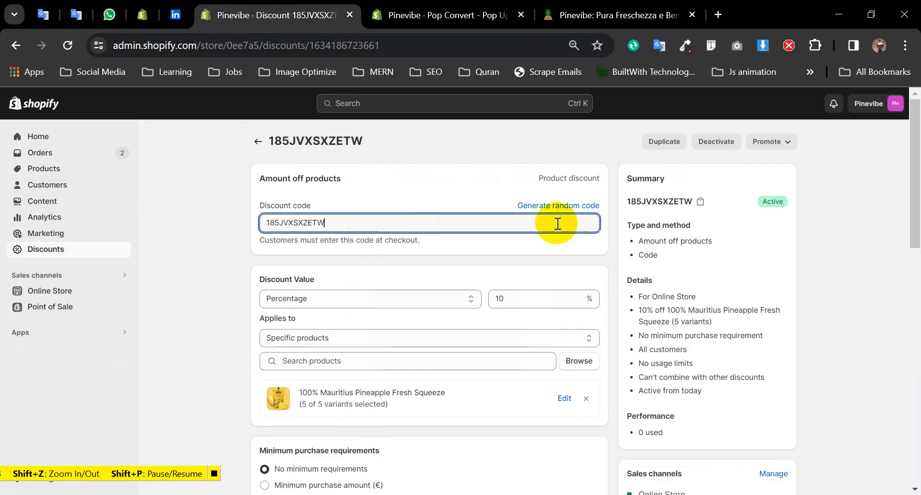
drag(558, 224, 240, 225)
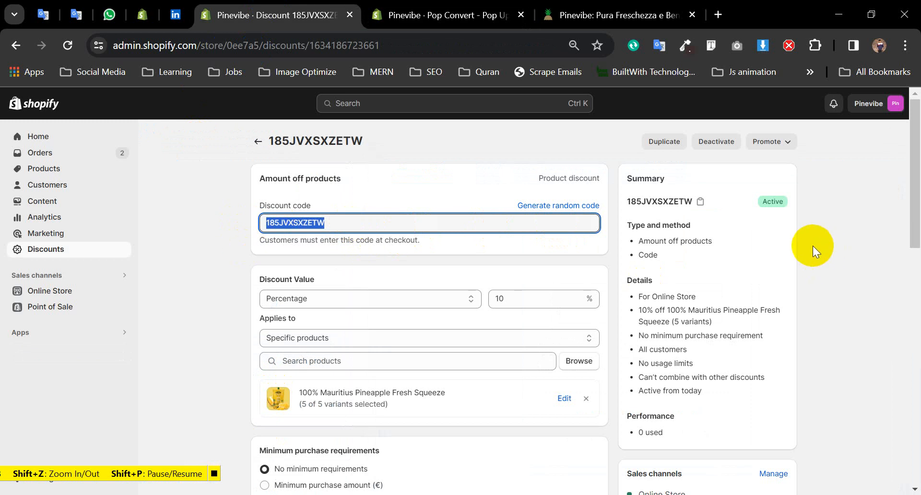
click(461, 14)
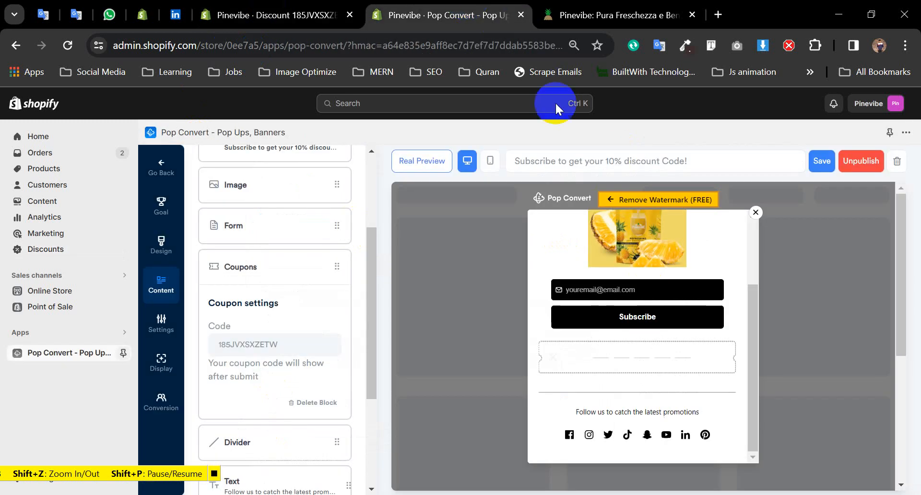
click(626, 289)
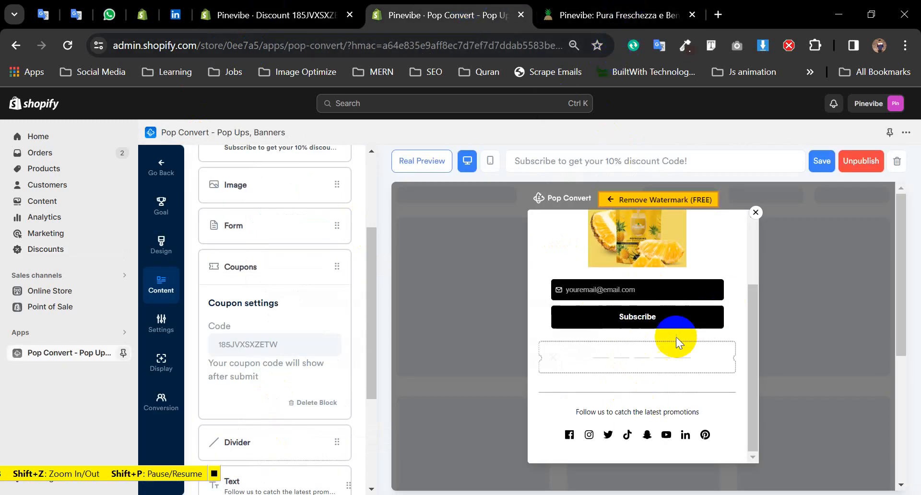
click(569, 319)
click(634, 11)
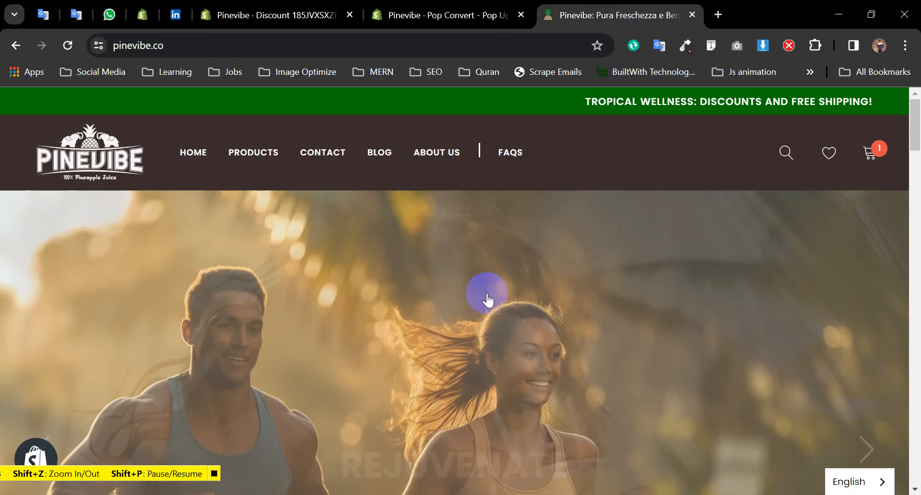
click(405, 487)
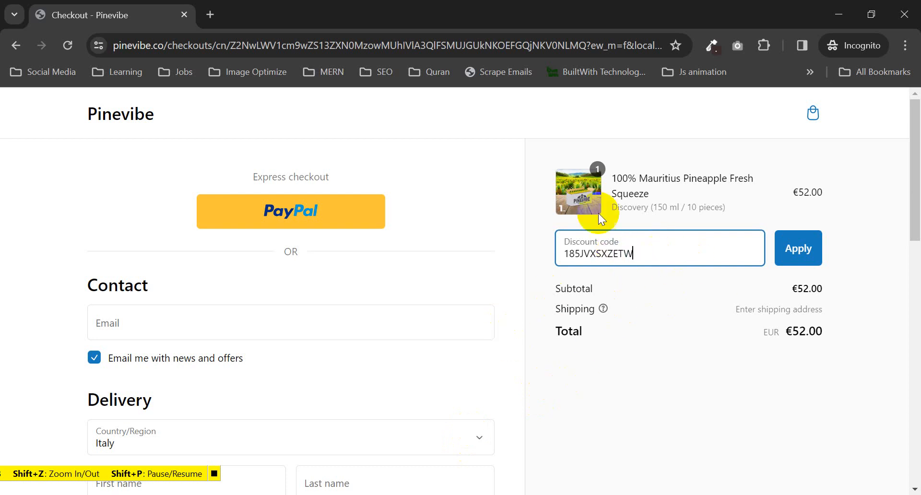
click(809, 252)
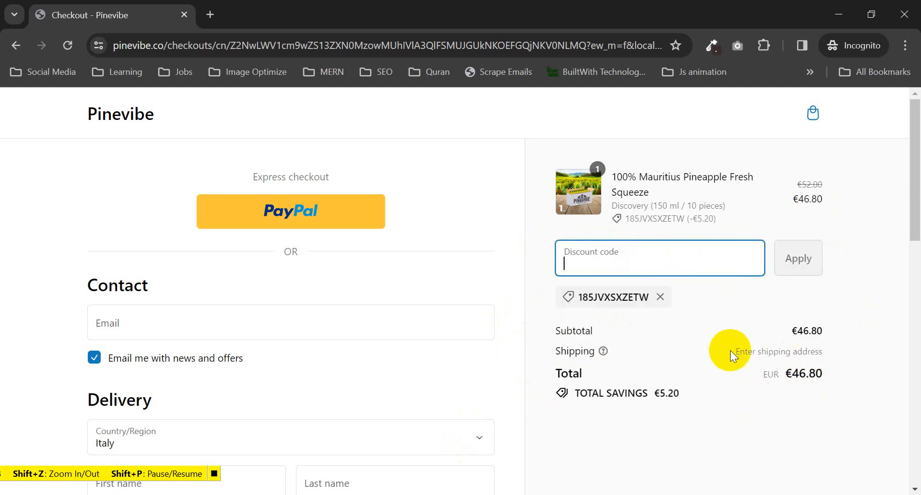
scroll(720, 331, down, 3)
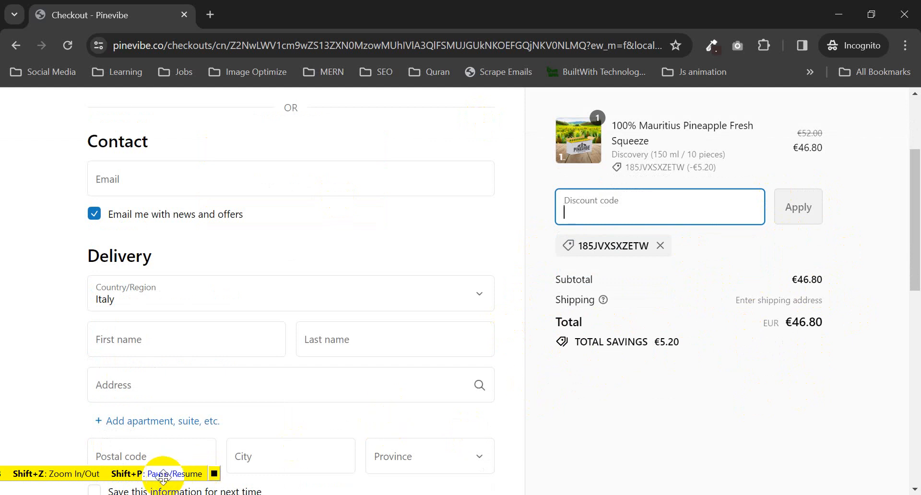
drag(161, 475, 471, 341)
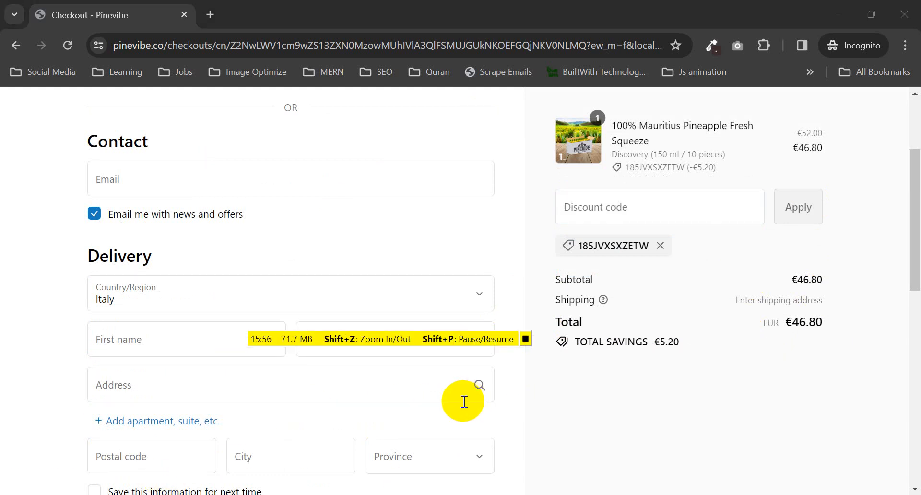